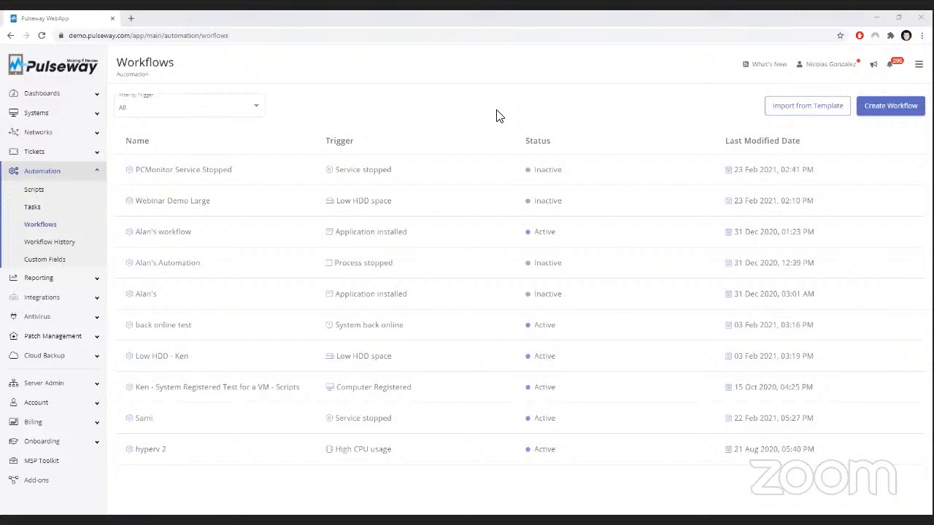
- Open the PCMonitor Service Stopped workflow and review the settings of its Send Email action
left_click(497, 162)
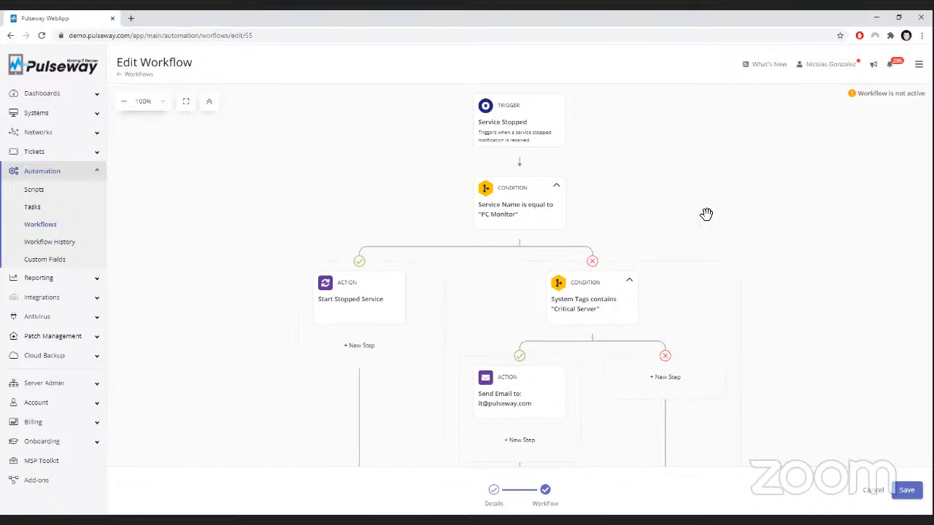
left_click_drag(706, 212, 675, 204)
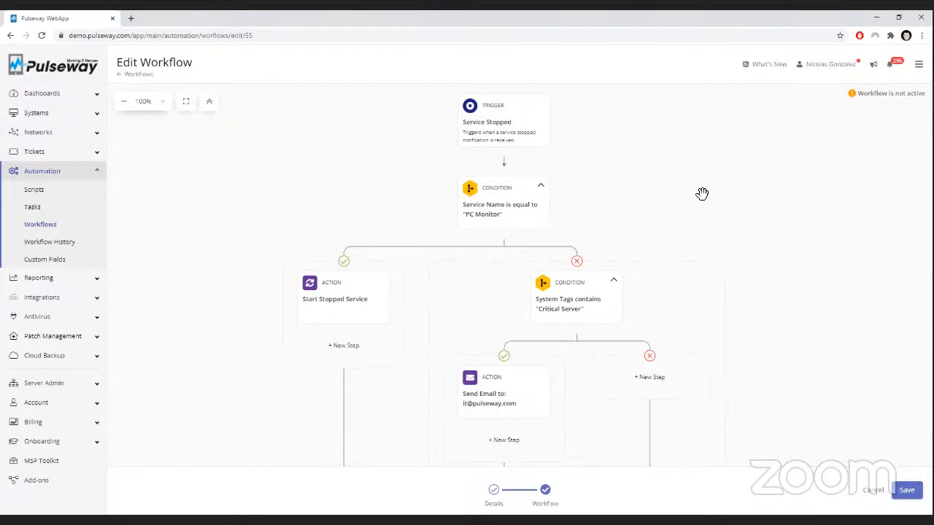
scroll(745, 262, "down", 1)
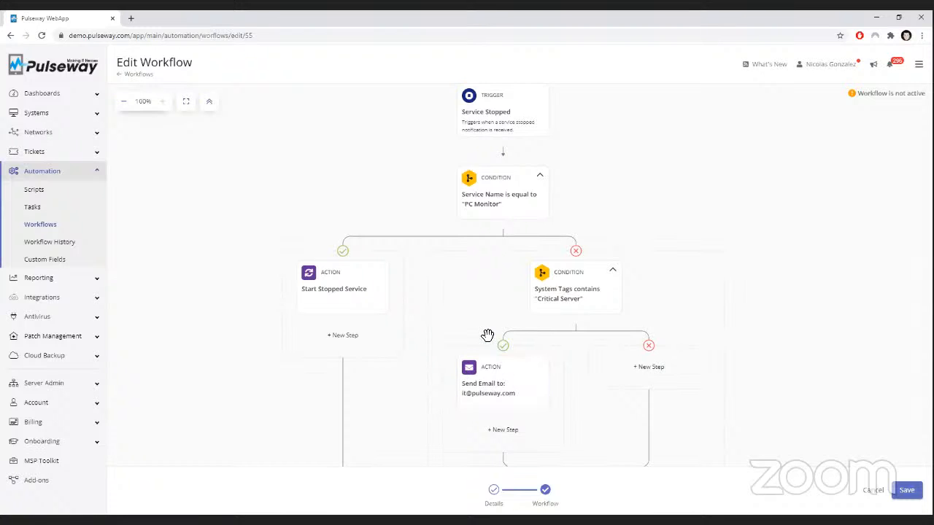
left_click(490, 369)
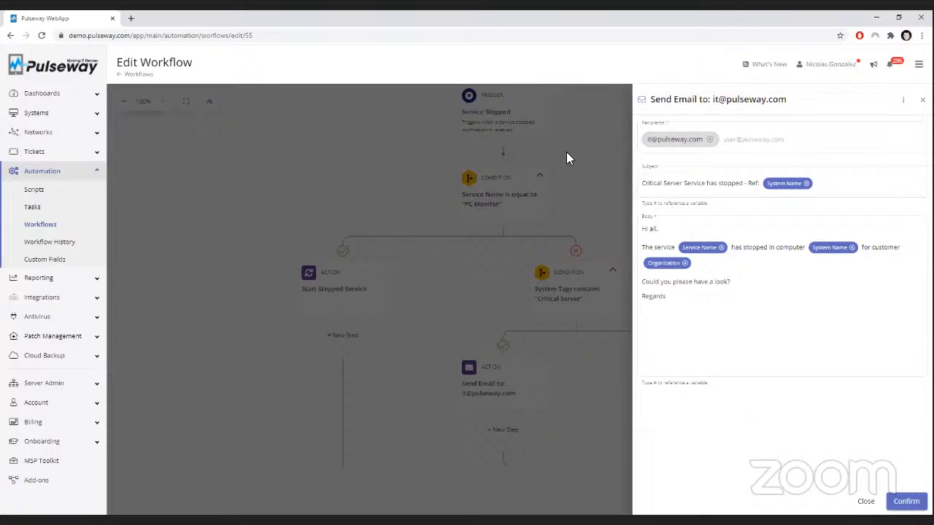
left_click(397, 157)
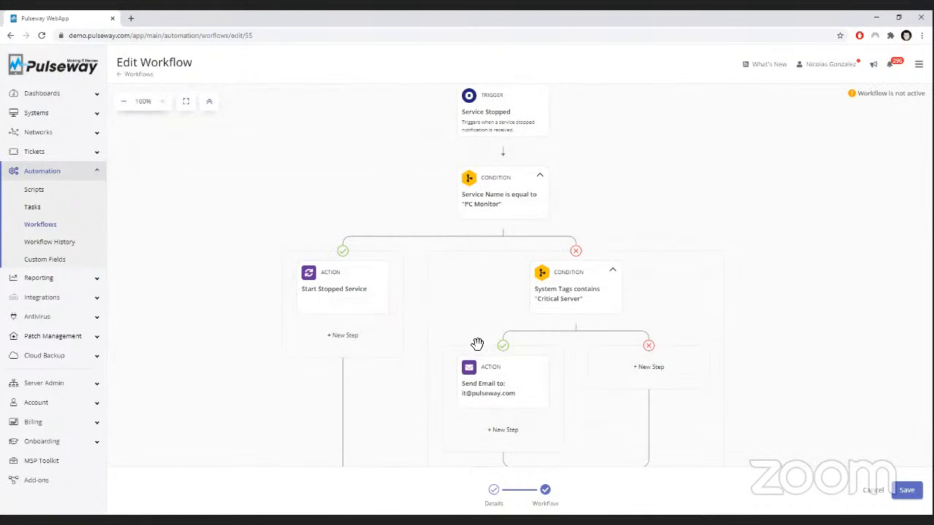
left_click(528, 380)
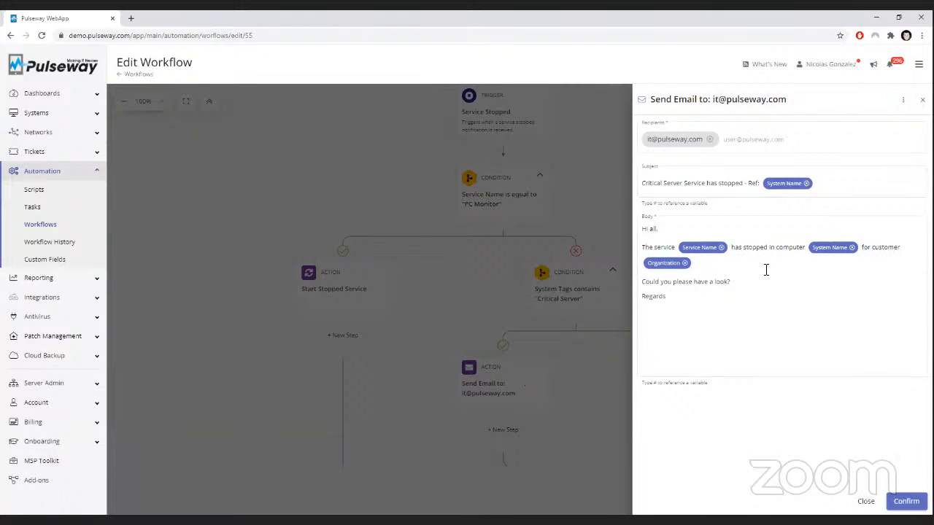
left_click(903, 102)
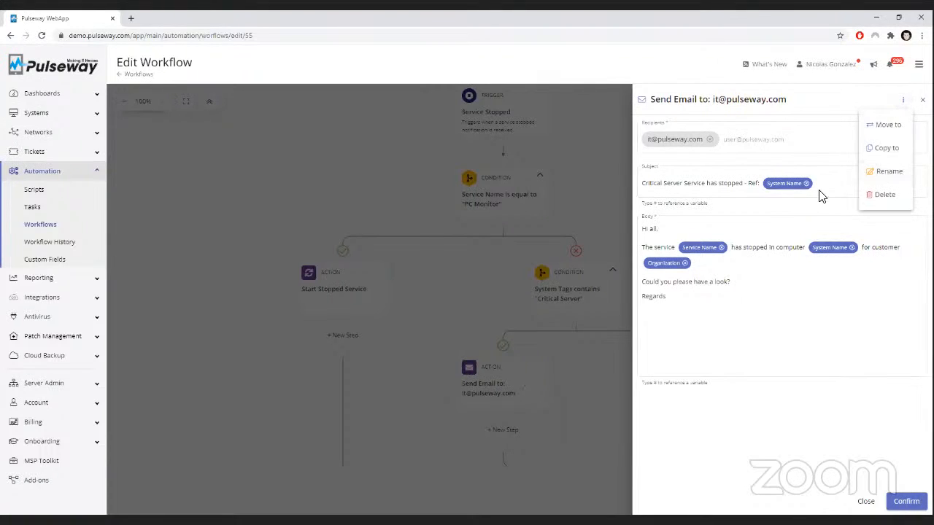
left_click(887, 172)
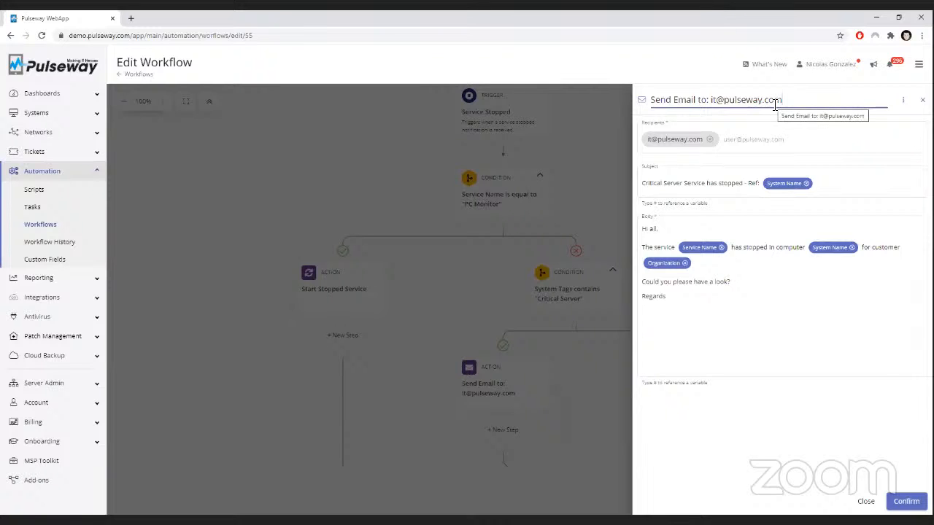
left_click(584, 149)
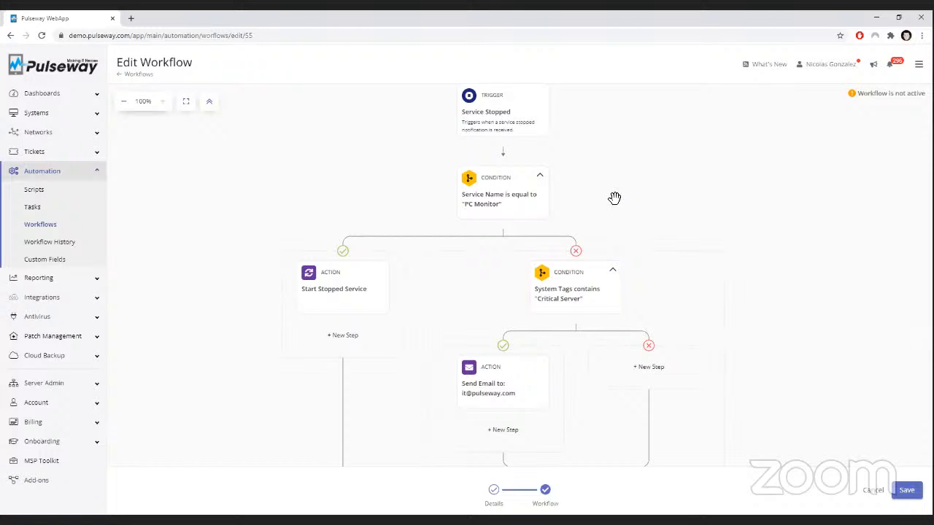
- Collapse the branches under the System Tags contains "Critical Server" condition
mouse_move(615, 198)
left_mouse_down()
mouse_move(609, 204)
mouse_move(613, 182)
mouse_move(609, 189)
left_mouse_up()
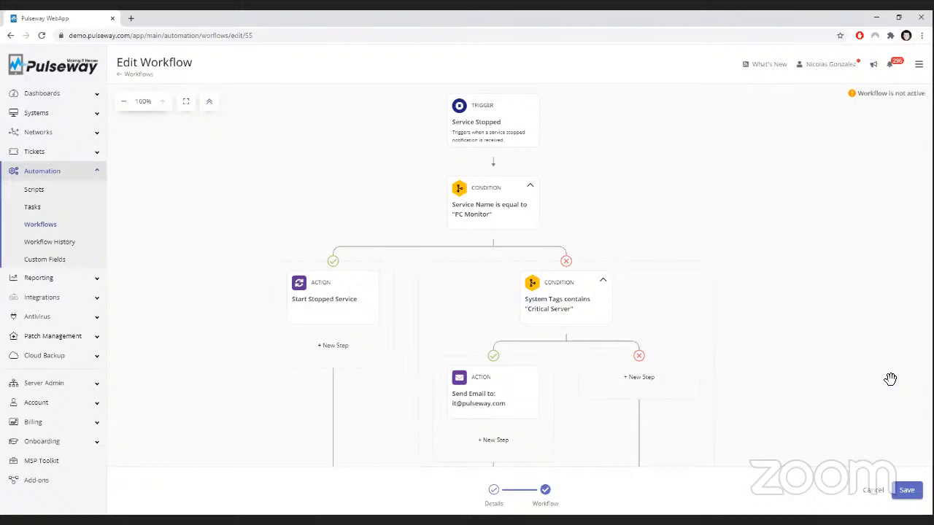
left_click_drag(753, 227, 745, 228)
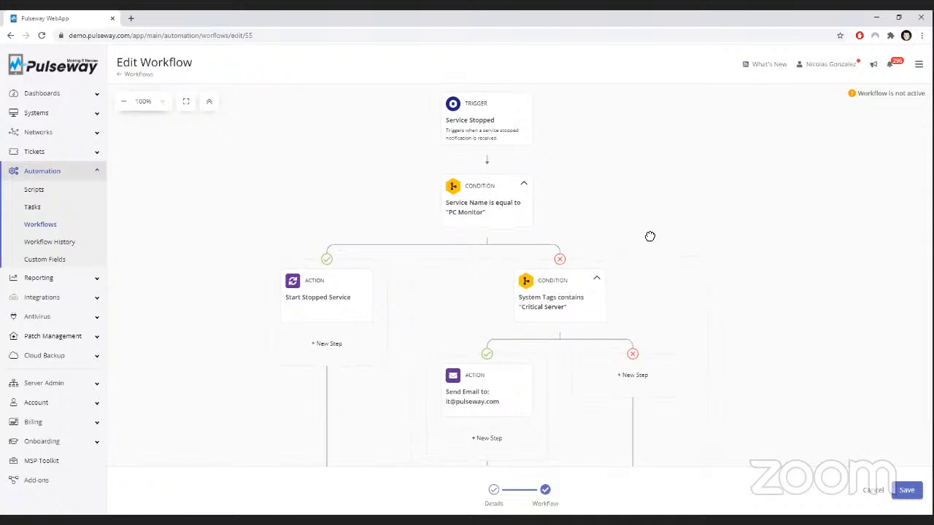
scroll(620, 246, "down", 1)
left_click(592, 258)
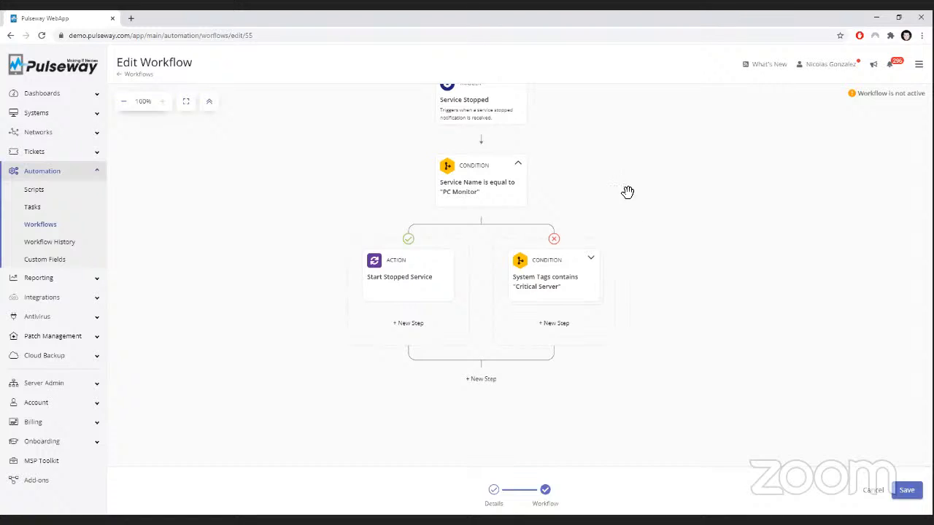
left_click_drag(628, 192, 627, 199)
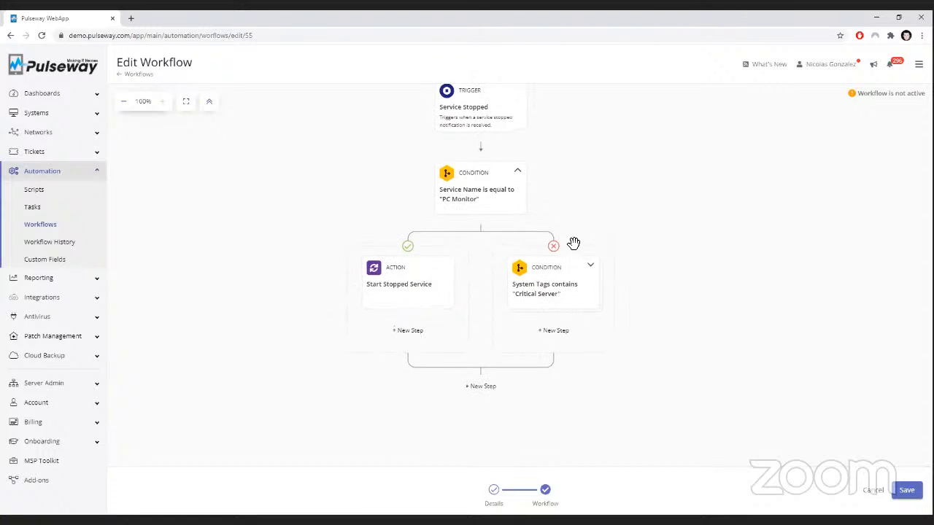
- Collapse all workflow branches at once, and re-expand the "PC Monitor" and "Critical Server" conditions individually
left_click(209, 107)
left_click(209, 107)
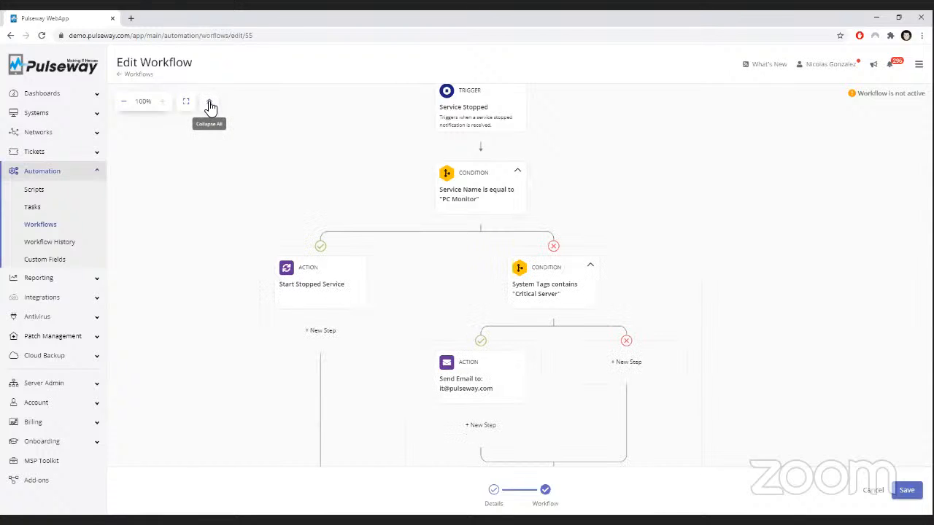
left_click(209, 106)
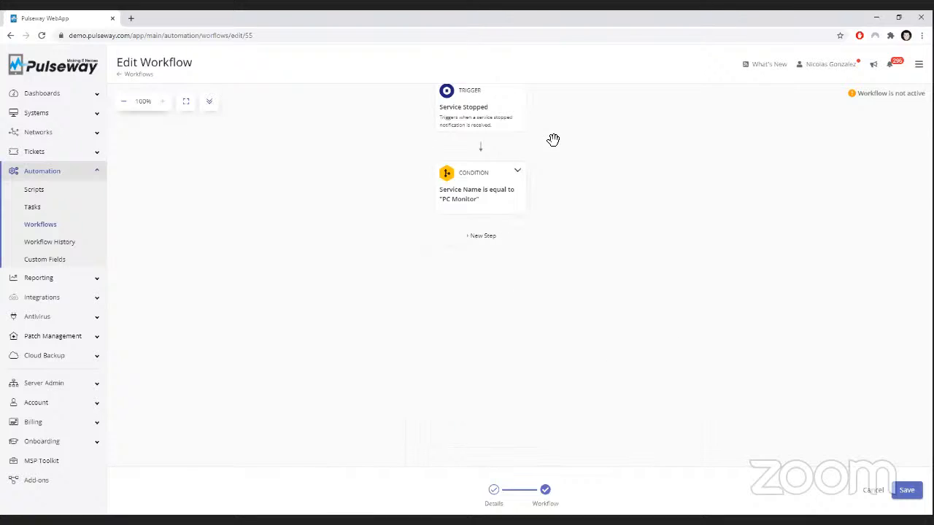
left_click(518, 173)
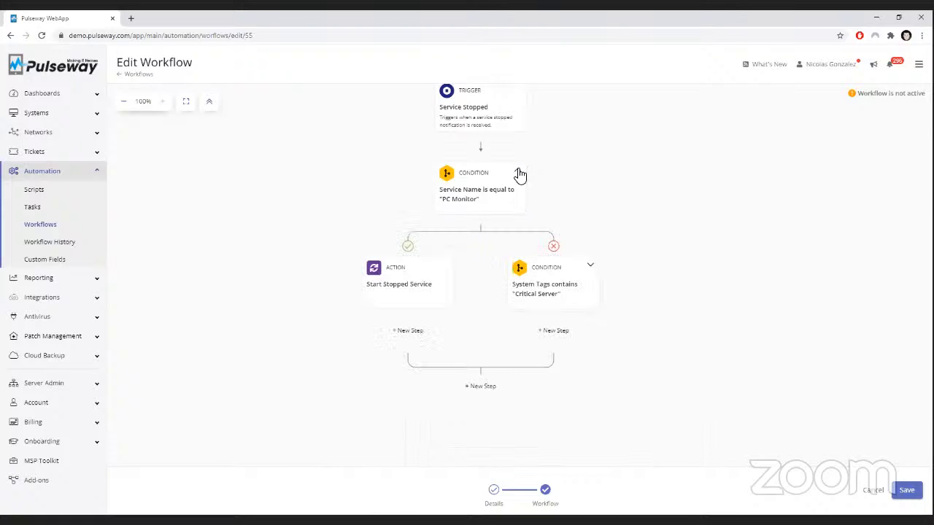
left_click(591, 267)
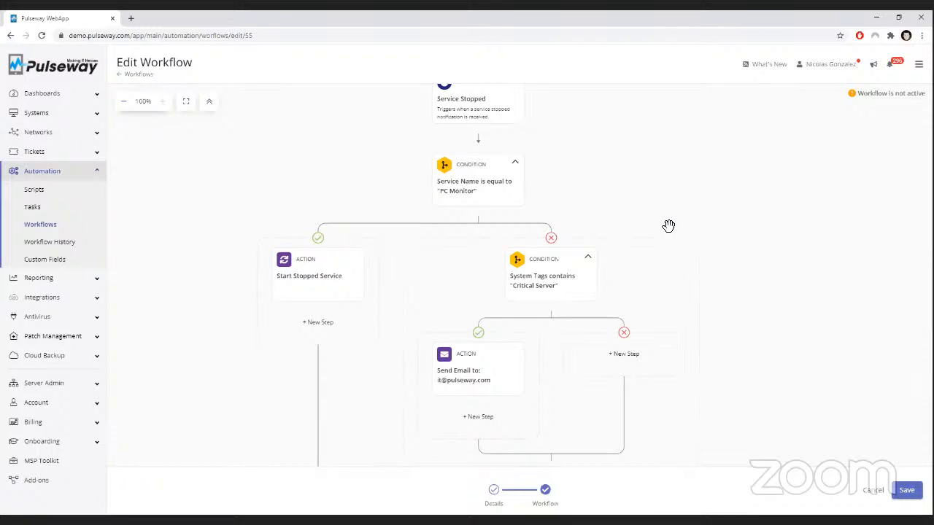
- Copy the System Tags contains "Critical Server" condition with its branches and paste it directly below where those branches rejoin
scroll(676, 202, "down", 2)
scroll(679, 241, "down", 1)
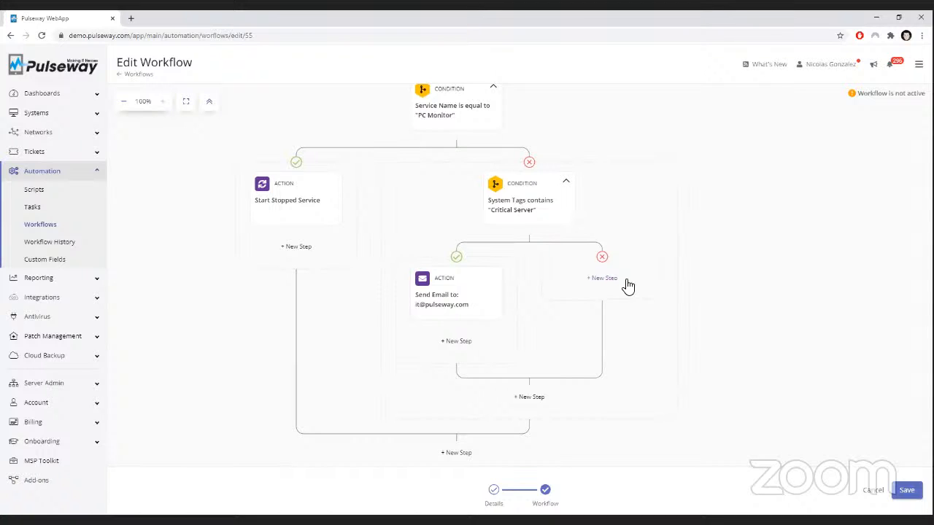
left_click_drag(656, 230, 645, 225)
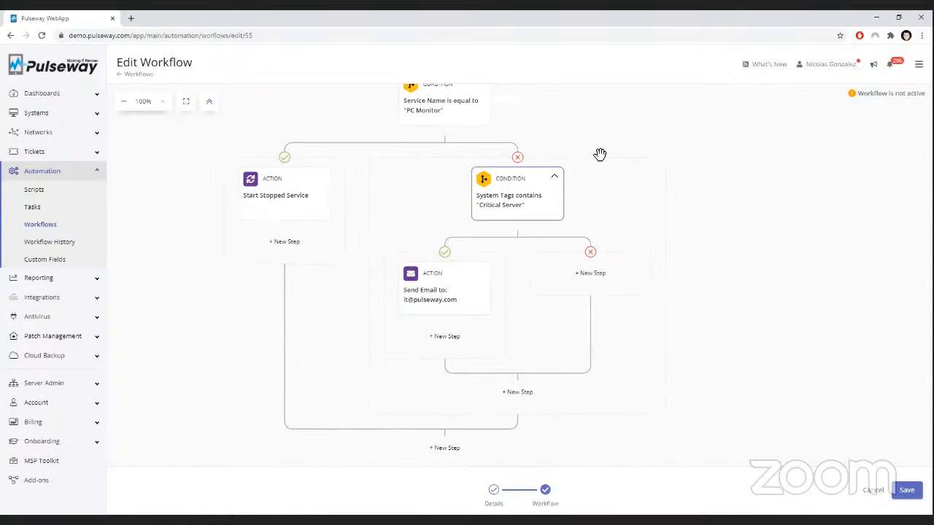
left_click_drag(598, 154, 597, 172)
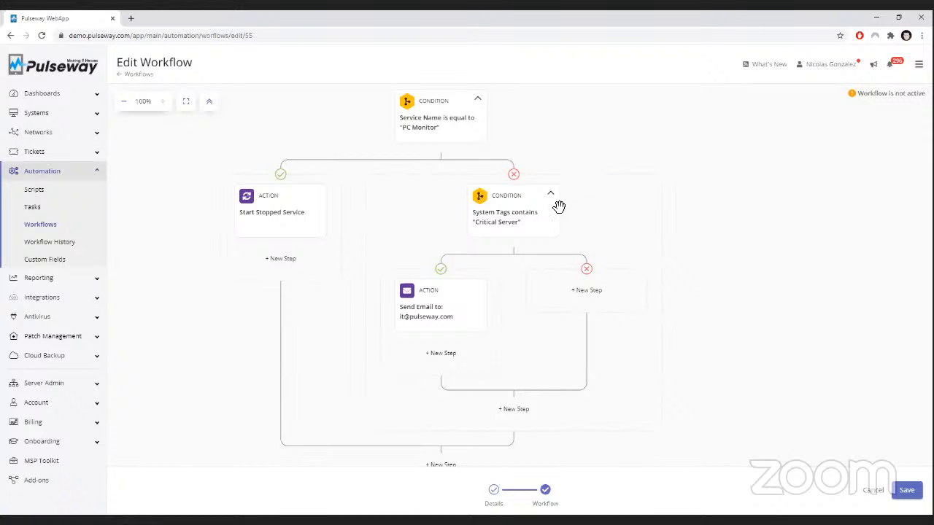
scroll(592, 172, "up", 1)
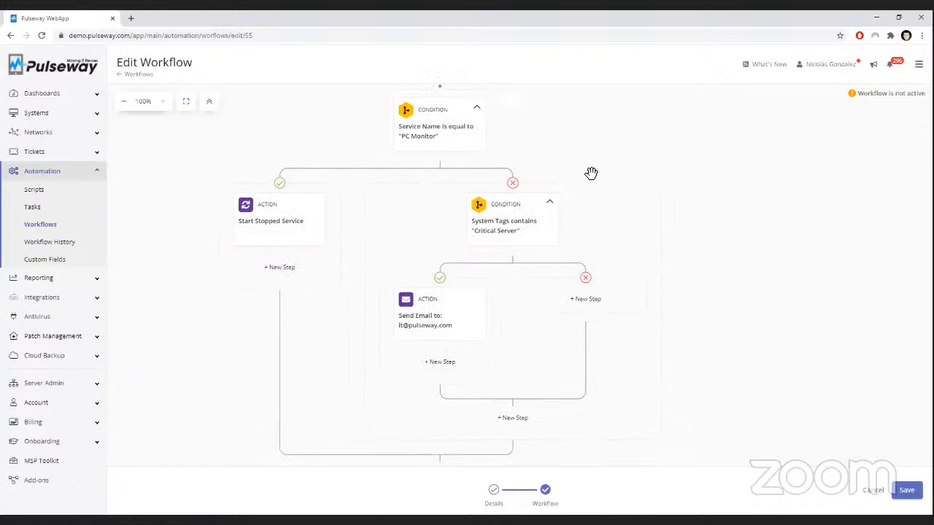
left_click(530, 217)
left_click(902, 101)
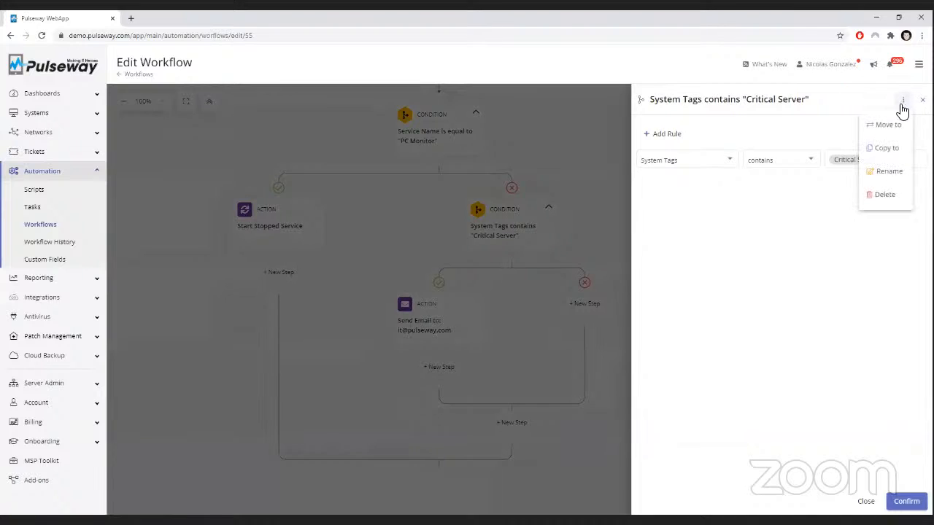
left_click(904, 149)
scroll(806, 292, "down", 3)
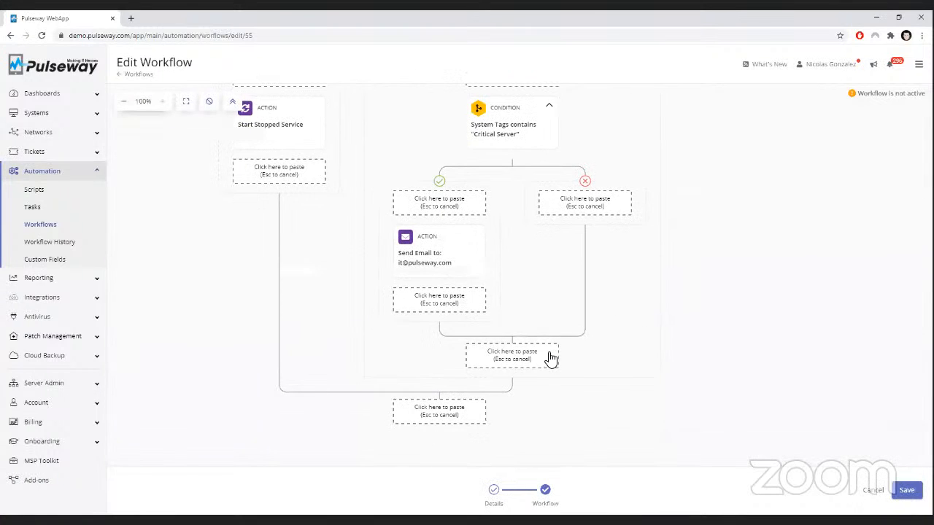
left_click(551, 358)
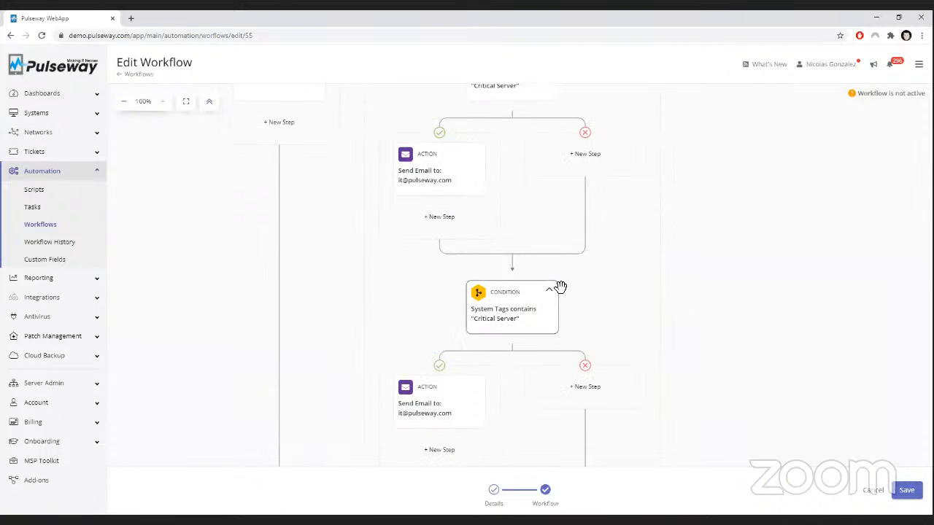
- Check the pasted "Critical Server" condition and its email branch, and collapse that copy
scroll(521, 222, "up", 1)
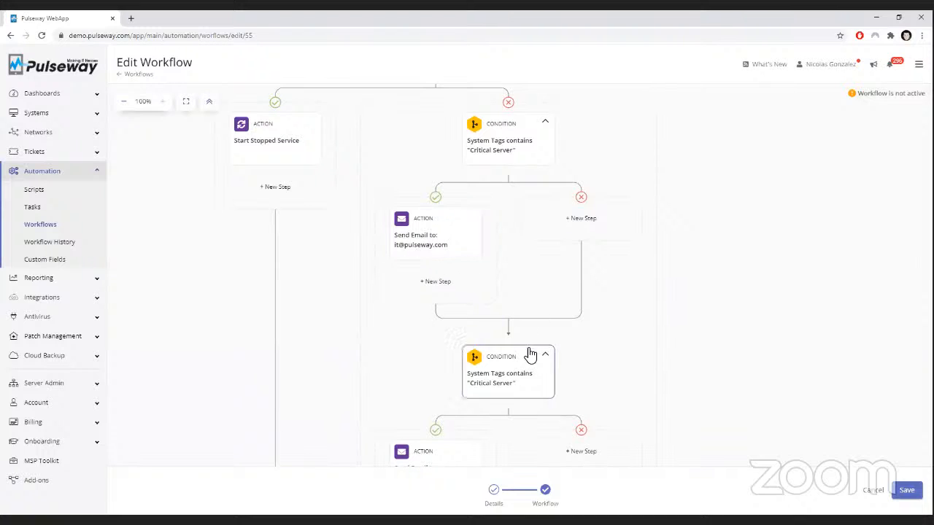
scroll(532, 285, "down", 1)
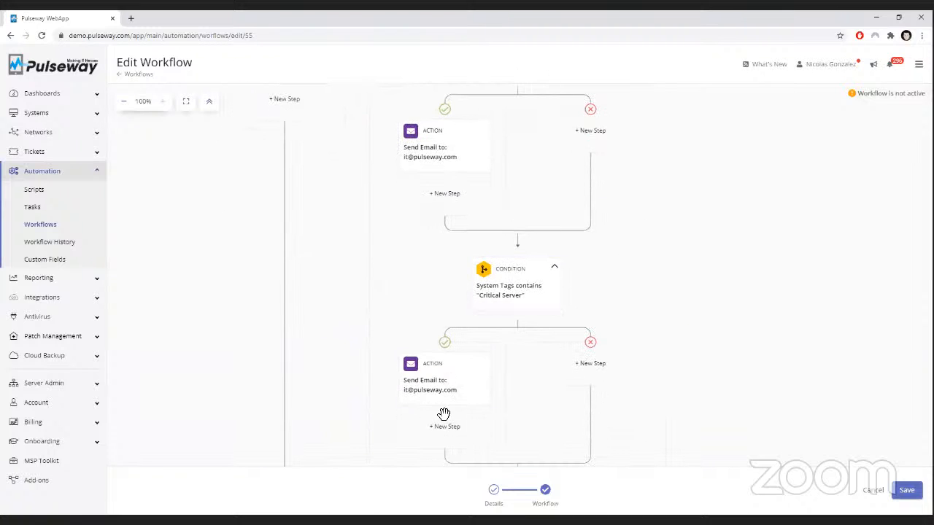
scroll(672, 328, "down", 1)
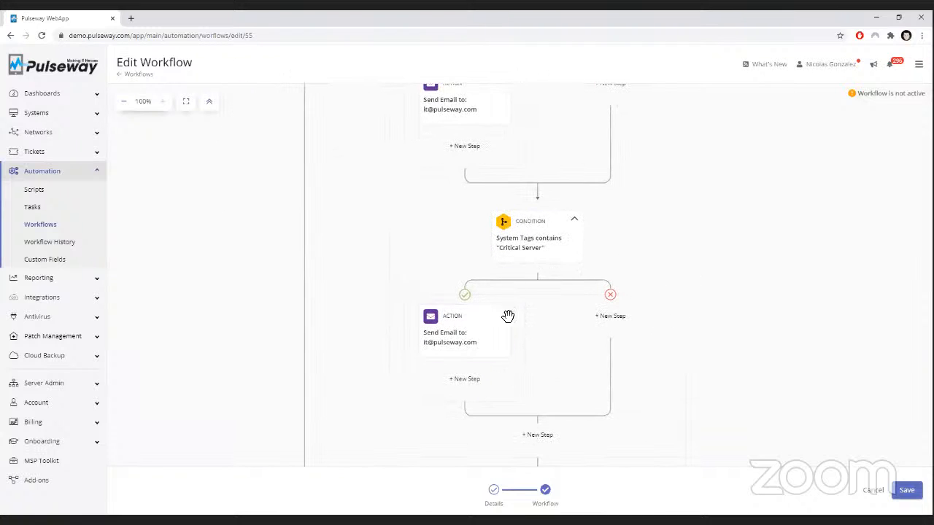
scroll(620, 248, "down", 2)
left_click(559, 291)
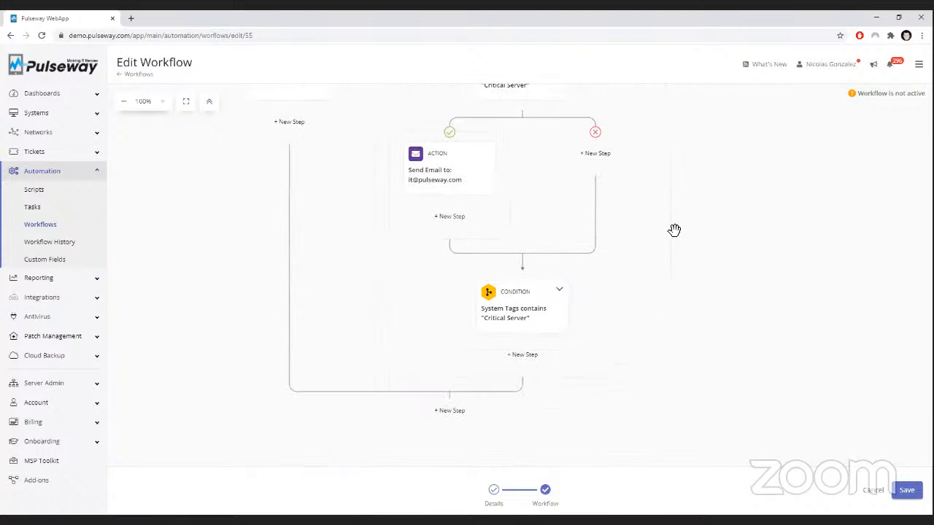
left_click_drag(674, 231, 667, 271)
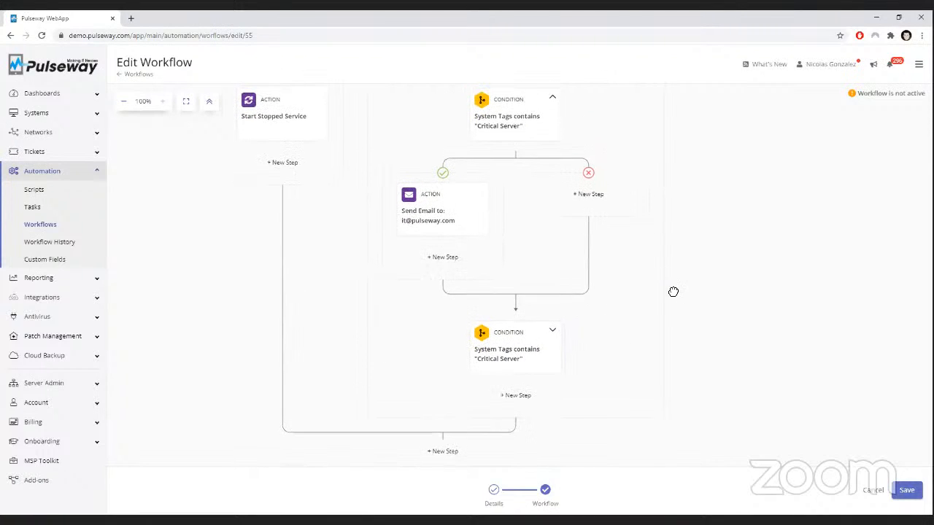
scroll(689, 270, "up", 1)
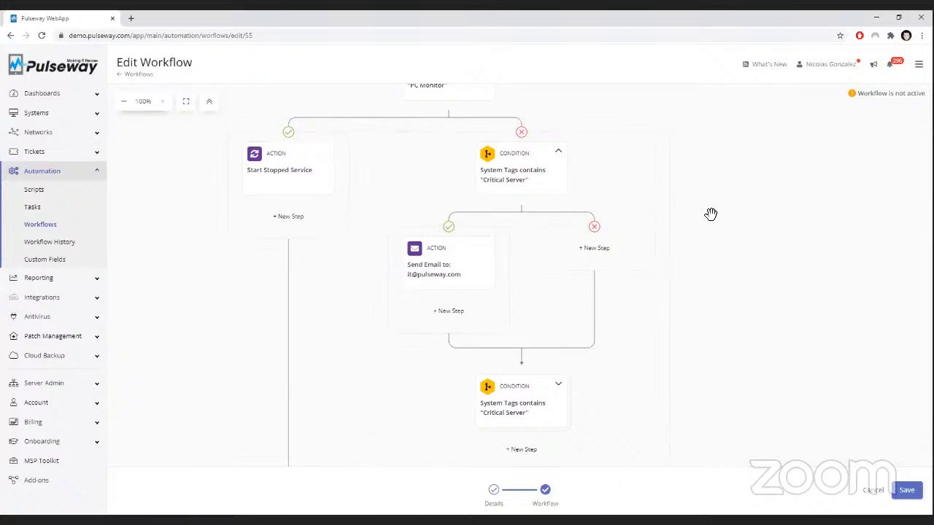
scroll(711, 282, "up", 3)
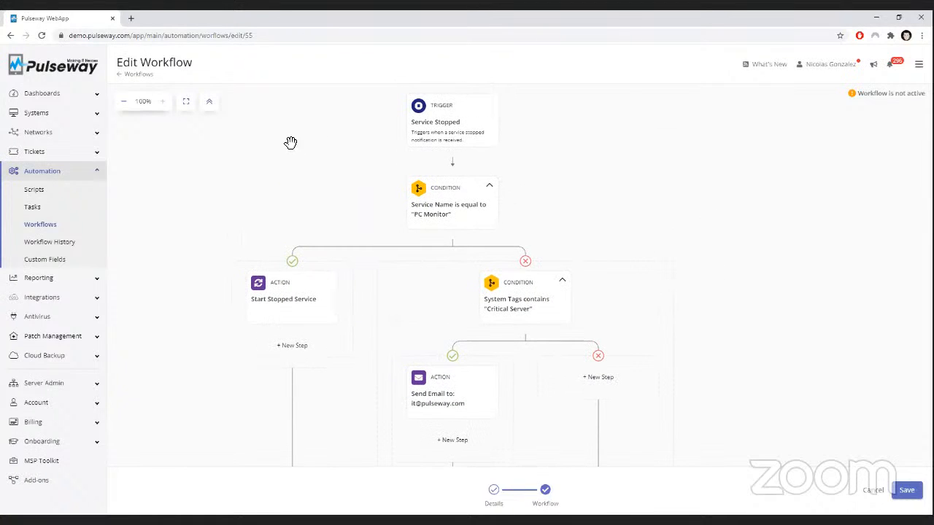
- Open the Webinar Demo Large workflow from the workflow list and examine its condition tree at 40% zoom
left_click(71, 235)
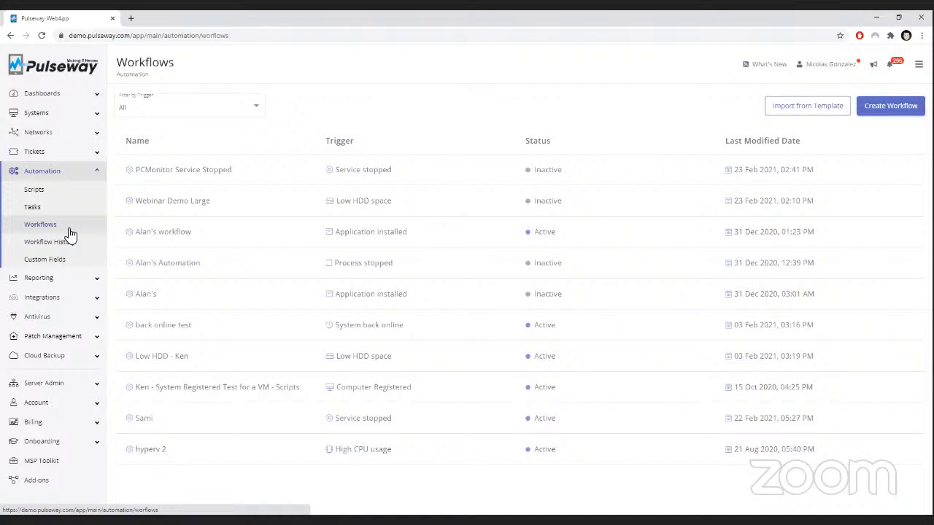
left_click(244, 205)
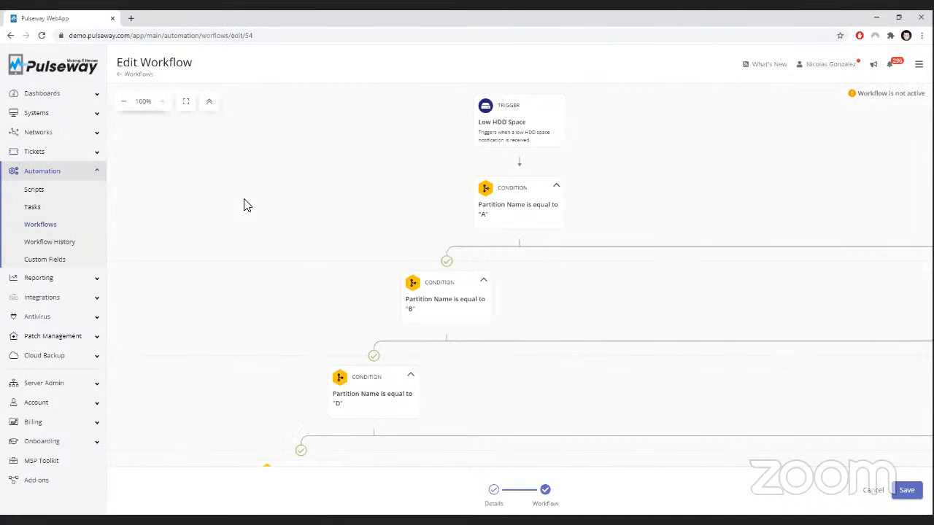
scroll(253, 202, "down", 5)
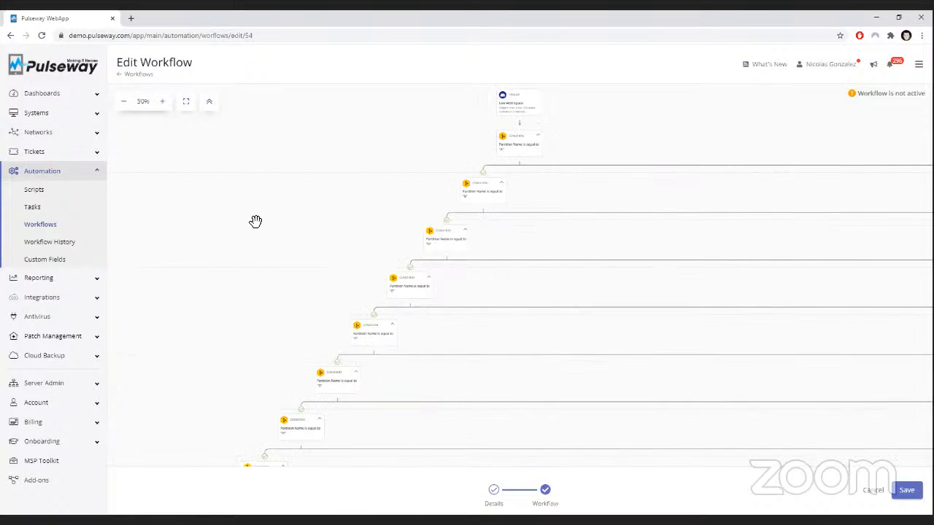
scroll(256, 221, "down", 1)
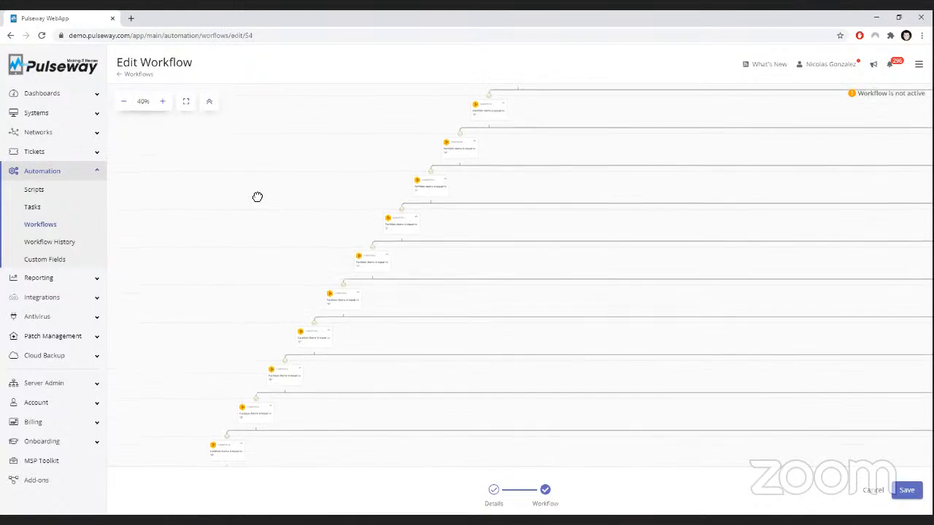
- Examine the large workflow's condition tree from the innermost conditions back up to the trigger at 40% and 30% zoom
left_click_drag(257, 197, 484, 209)
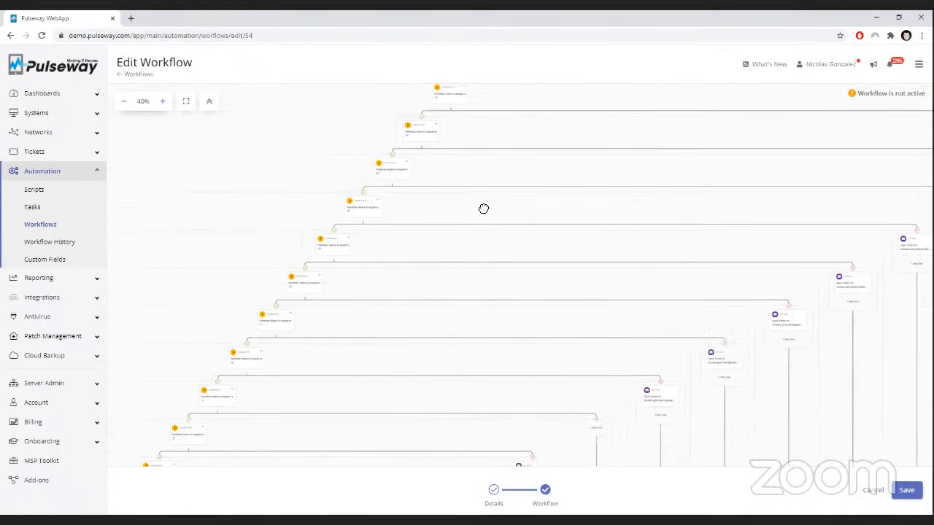
left_click_drag(410, 286, 507, 157)
left_click_drag(389, 306, 531, 144)
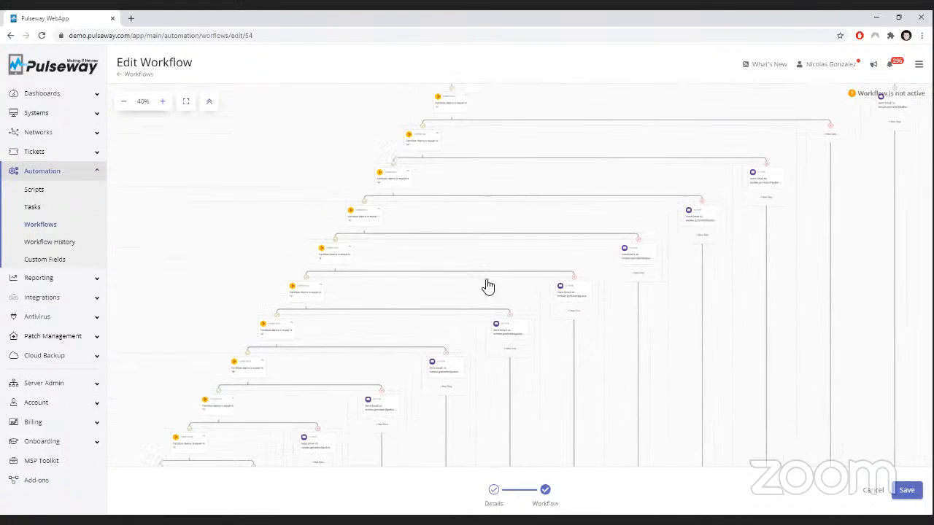
left_click_drag(499, 406, 439, 285)
scroll(619, 253, "down", 1)
left_click_drag(649, 114, 609, 292)
left_click_drag(601, 158, 553, 291)
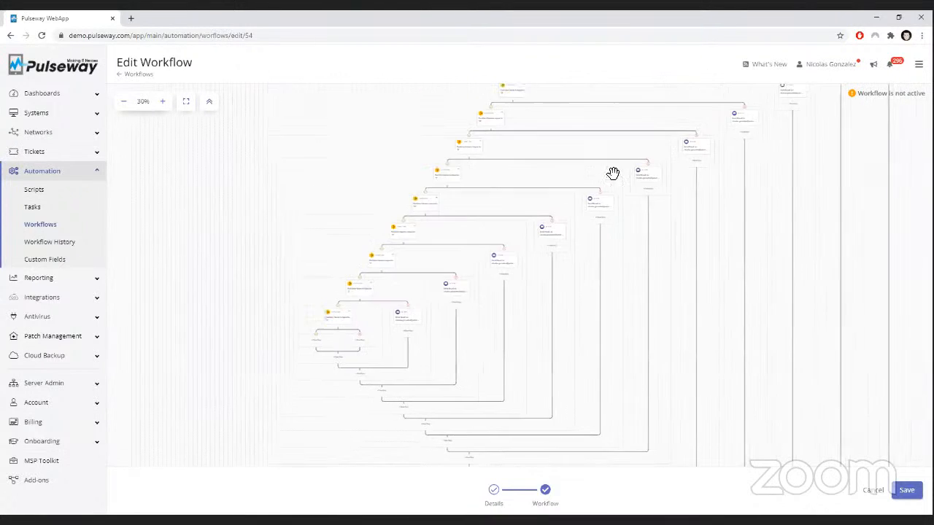
left_click_drag(613, 174, 536, 276)
mouse_move(596, 160)
left_mouse_down()
mouse_move(552, 252)
mouse_move(531, 260)
left_mouse_up()
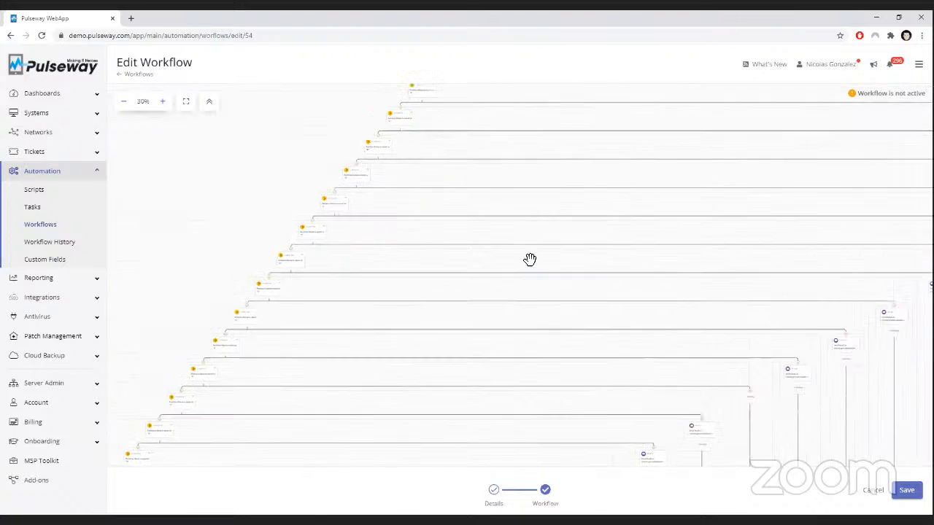
mouse_move(649, 97)
left_mouse_down()
mouse_move(544, 202)
mouse_move(522, 249)
left_mouse_up()
left_click_drag(571, 113, 479, 249)
left_click_drag(279, 138, 288, 139)
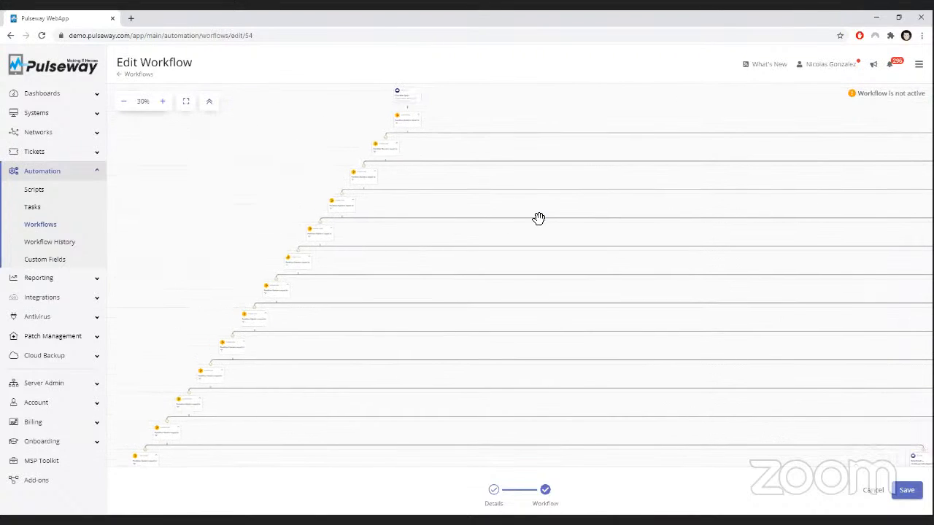
left_click_drag(236, 224, 325, 123)
left_click_drag(253, 181, 299, 158)
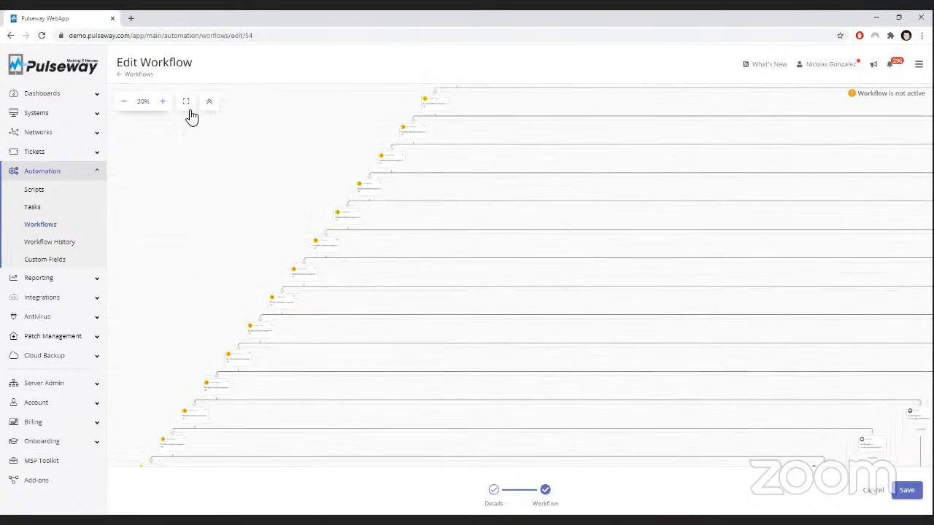
- Collapse all branches at once, and expand the Partition Name conditions "A", "B" and "D" one after another below the Low HDD Space trigger
left_click(187, 109)
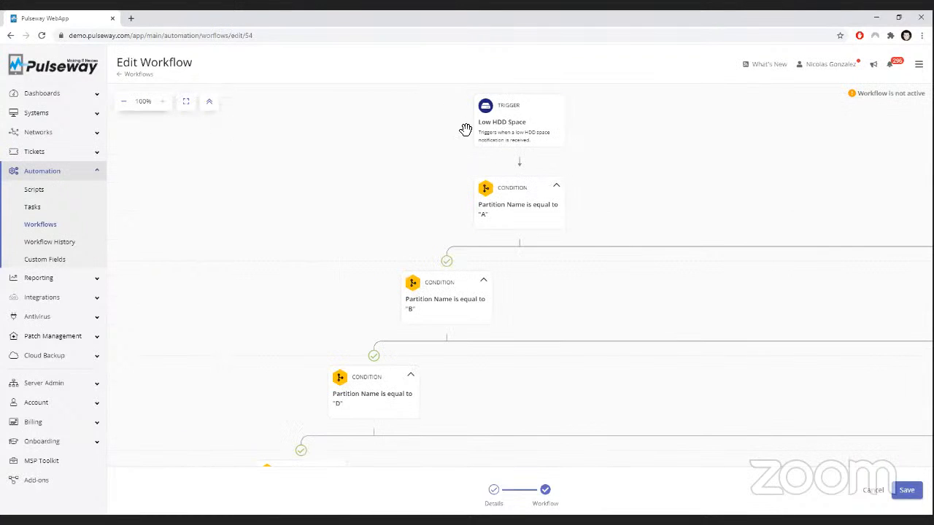
left_click(210, 104)
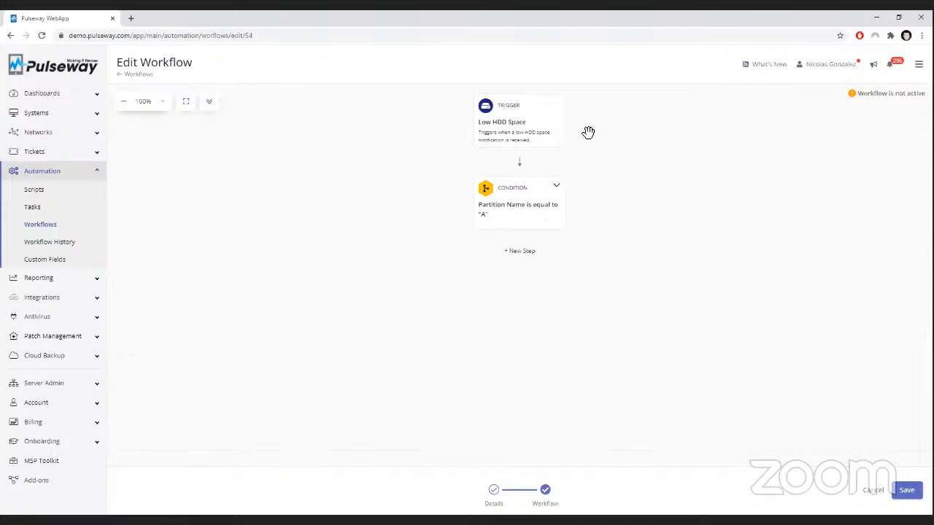
left_click(559, 189)
scroll(438, 218, "down", 2)
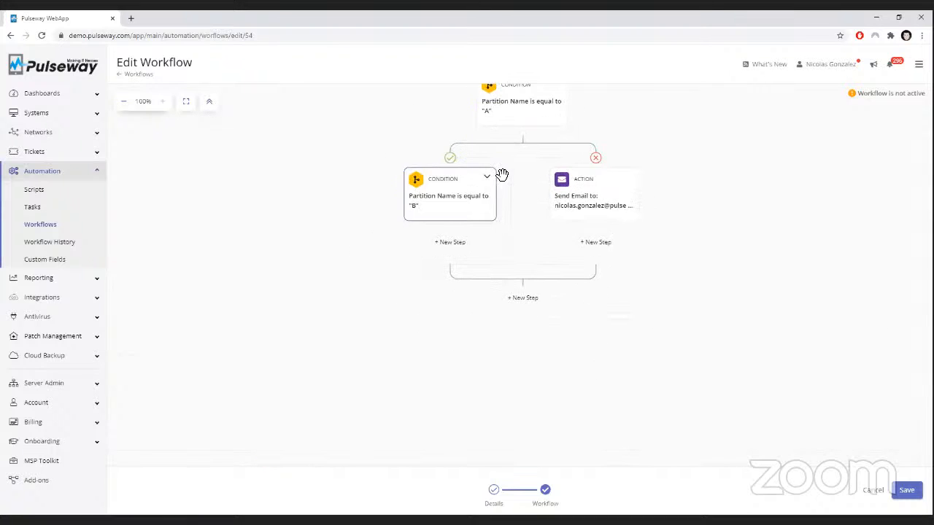
left_click(487, 178)
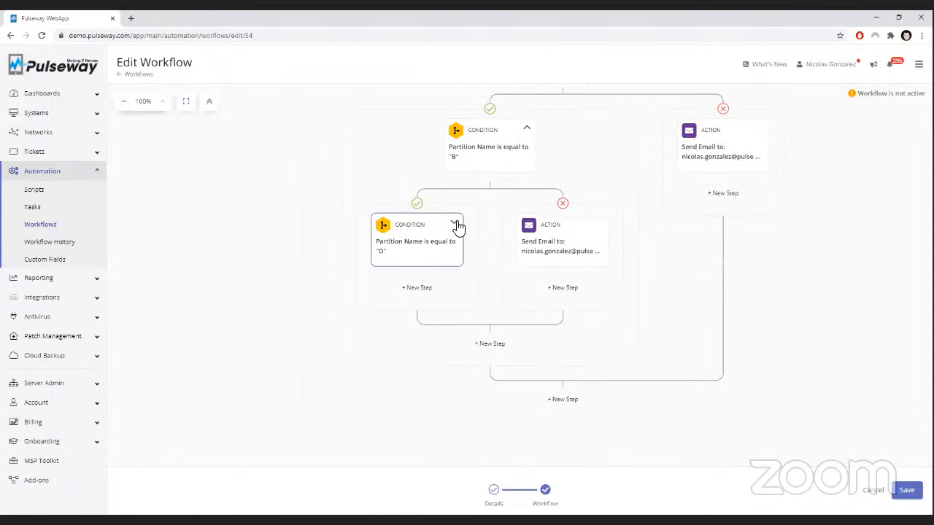
left_click(454, 224)
scroll(564, 250, "down", 1)
left_click_drag(564, 250, 514, 302)
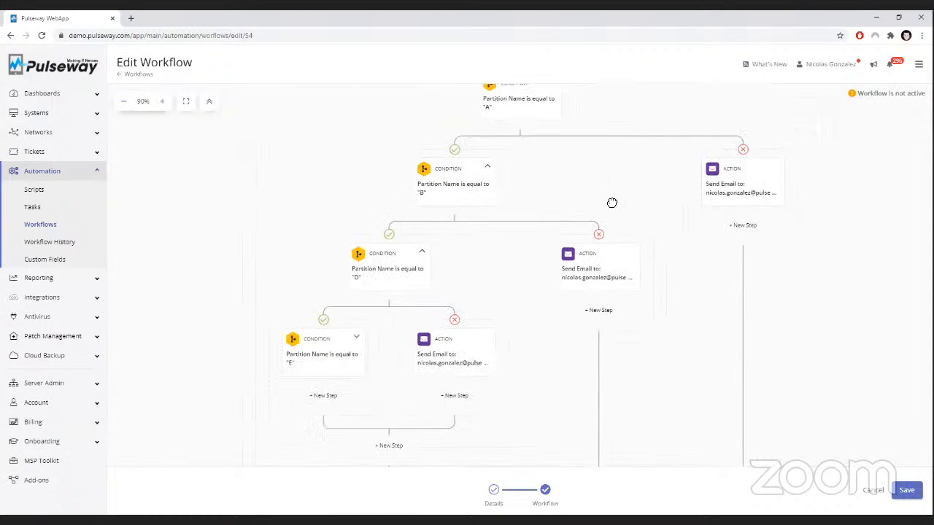
left_click_drag(614, 203, 598, 224)
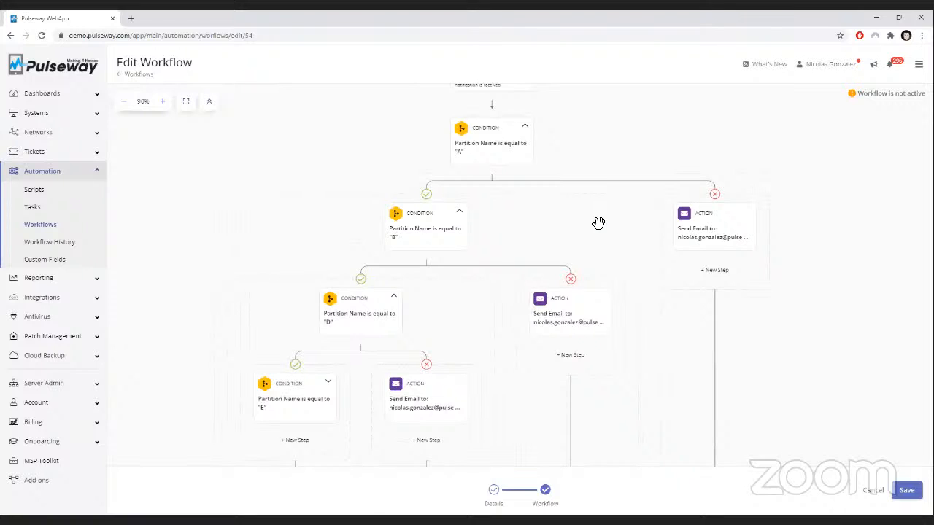
left_click_drag(599, 223, 583, 255)
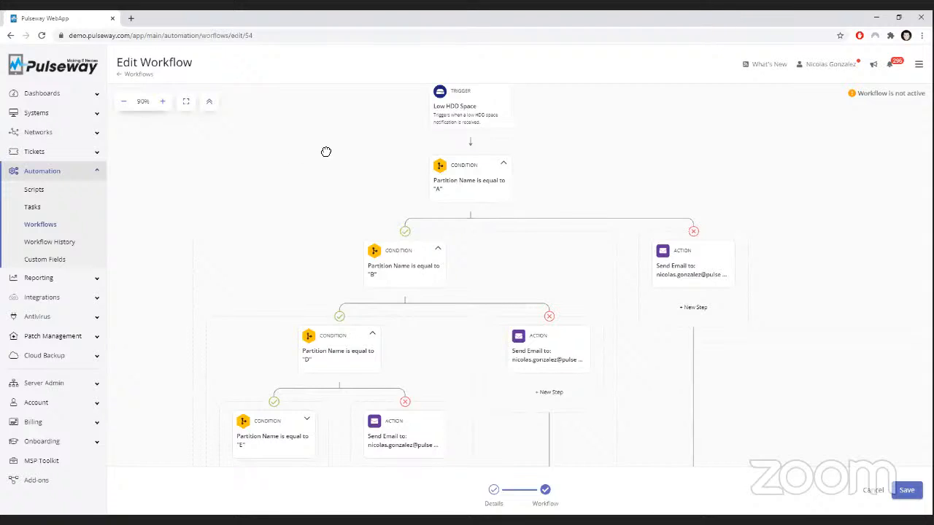
- Collapse the whole condition tree again and expand all of its branches at once
left_click(218, 107)
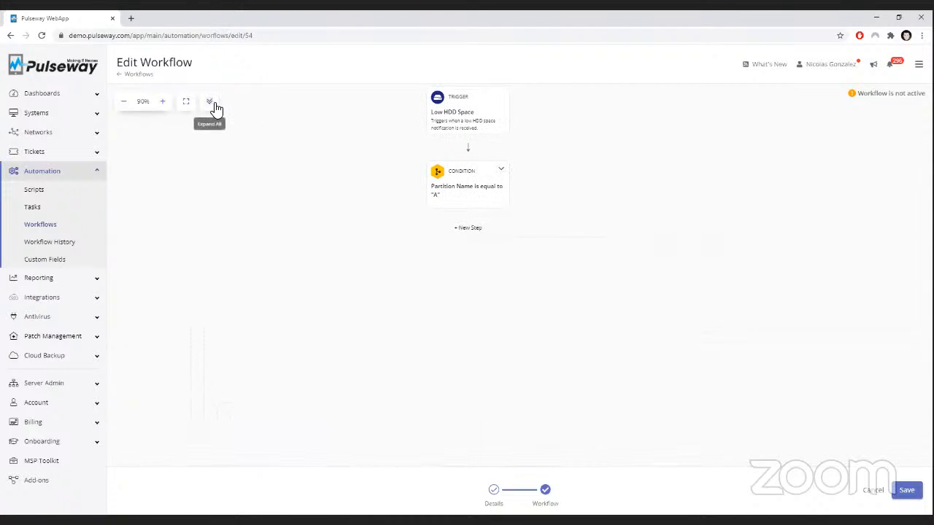
left_click(217, 106)
scroll(302, 182, "down", 4)
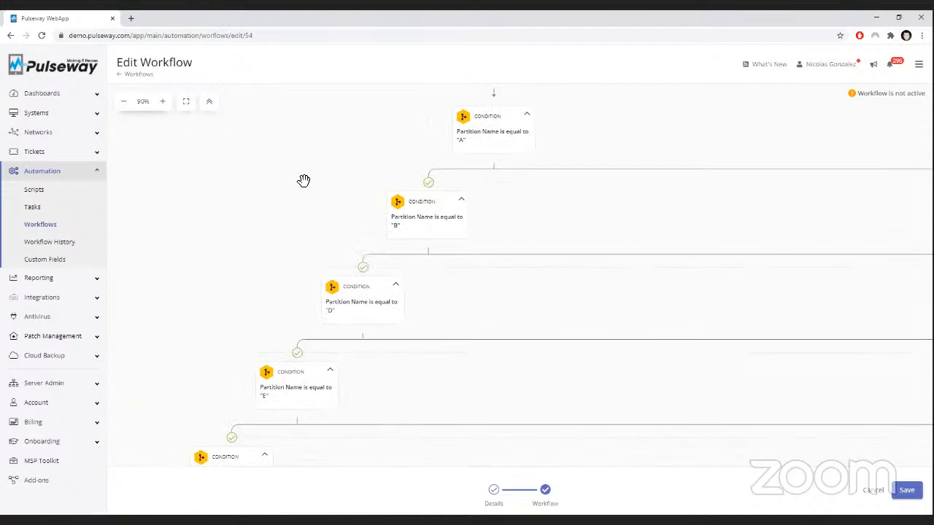
- Reopen the Webinar Demo Large workflow from the workflow list and view its upper conditions at 70% zoom
left_click(77, 231)
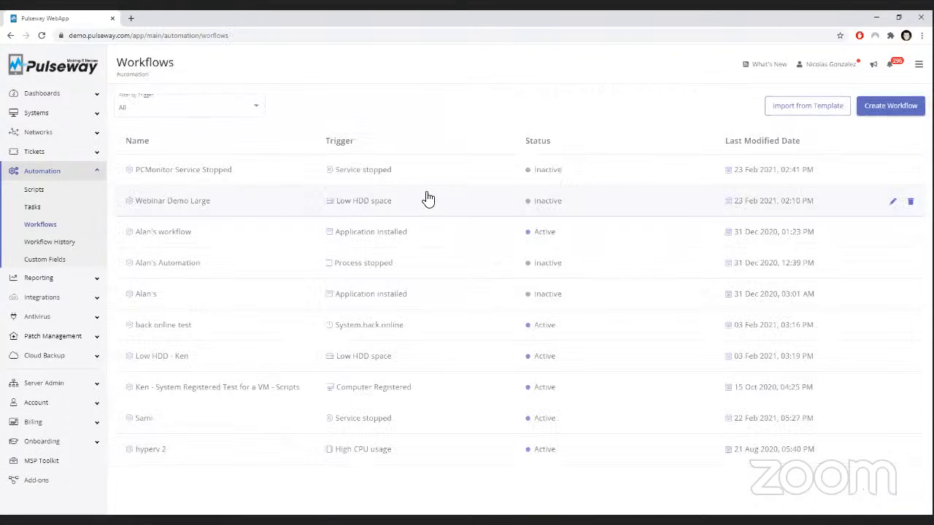
left_click(428, 198)
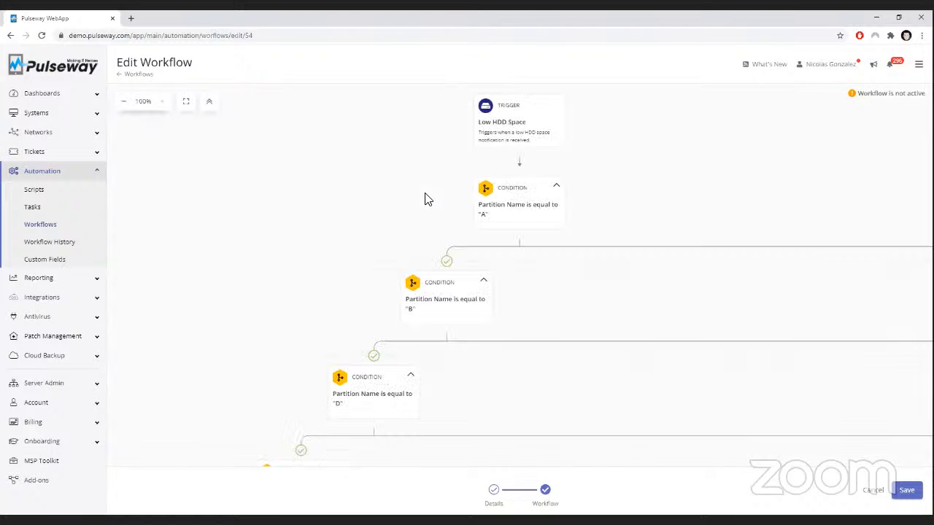
scroll(628, 258, "down", 2)
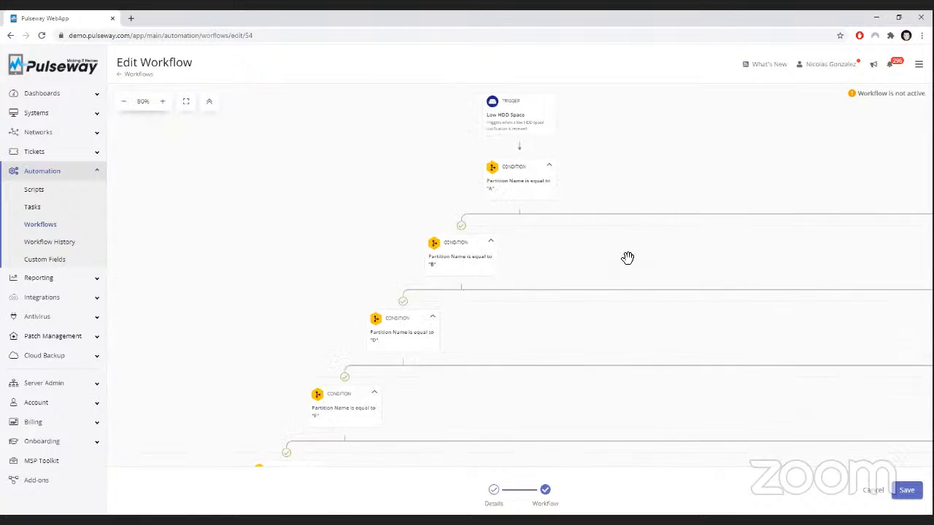
scroll(628, 259, "up", 1)
scroll(627, 261, "down", 2)
left_click_drag(655, 299, 648, 281)
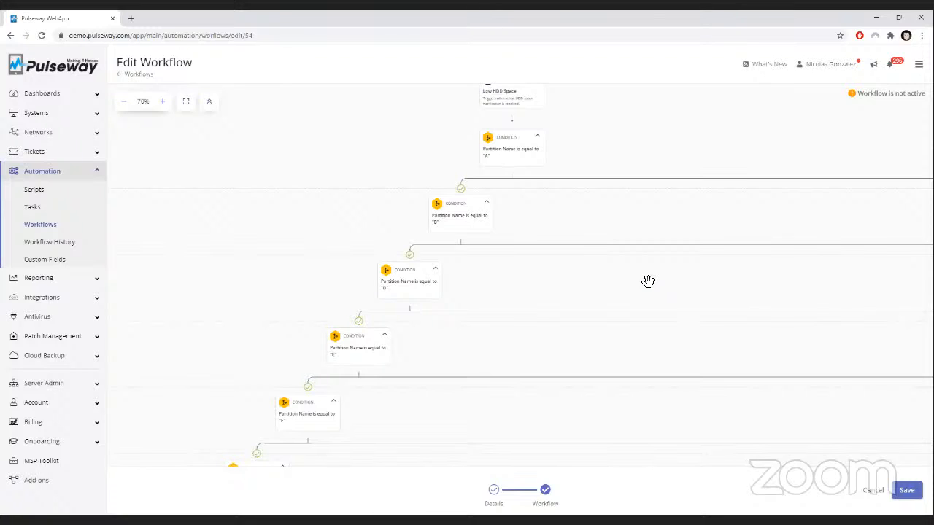
- Open the service-stopped workflow run of 23 Feb 2021, 05:23 AM from the workflow history
left_click(100, 244)
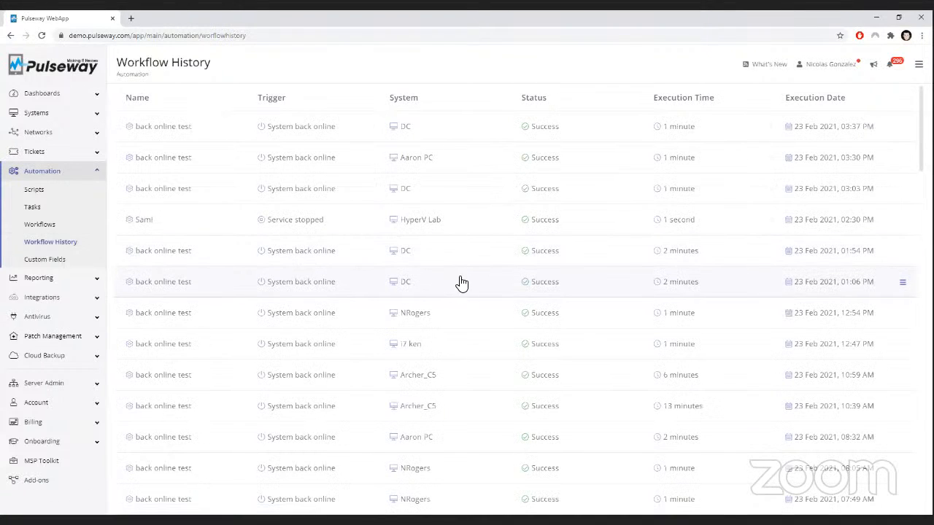
scroll(459, 288, "down", 3)
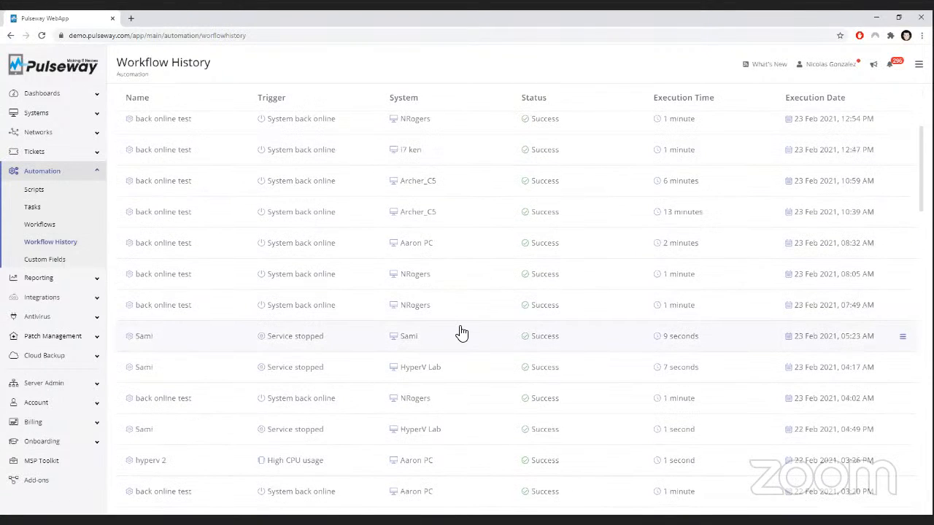
left_click(461, 332)
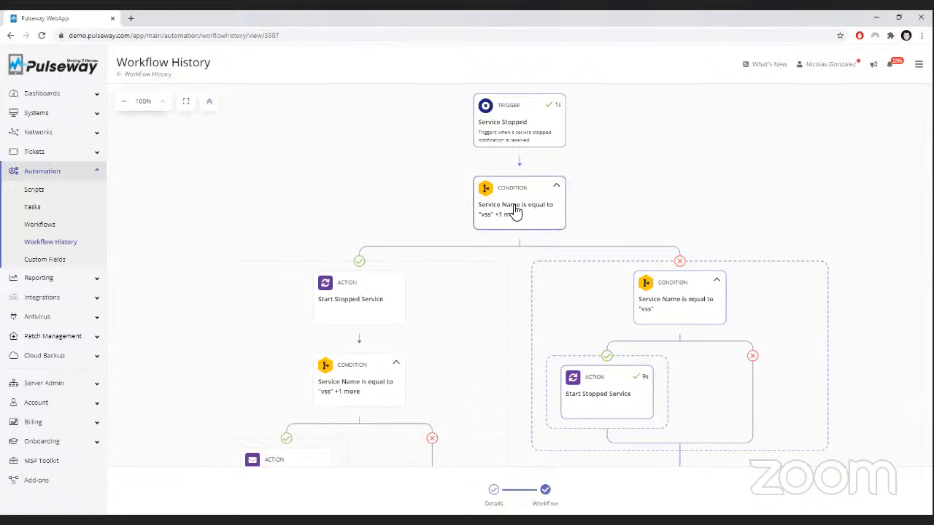
- Collapse and re-expand the executed Service Name is equal to "vss" condition, and trace the run's path through to the End Workflow action
left_click(717, 283)
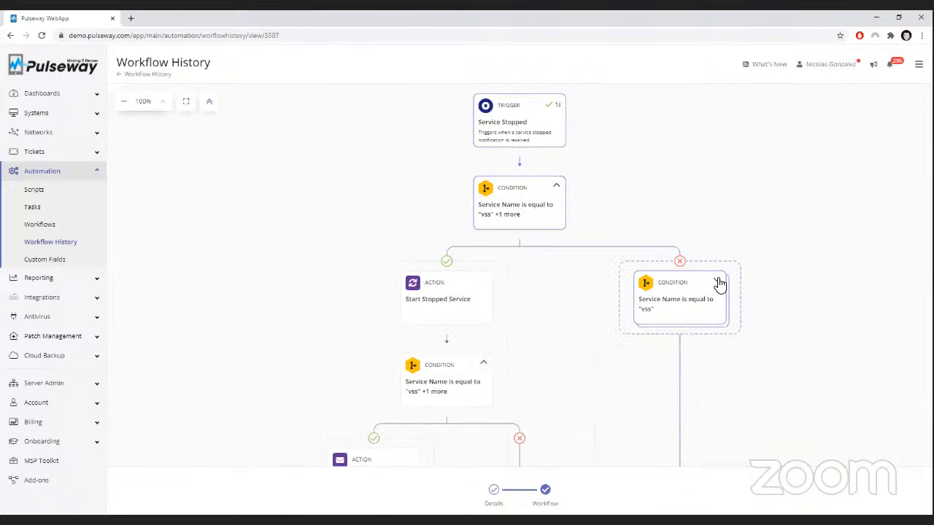
left_click(718, 283)
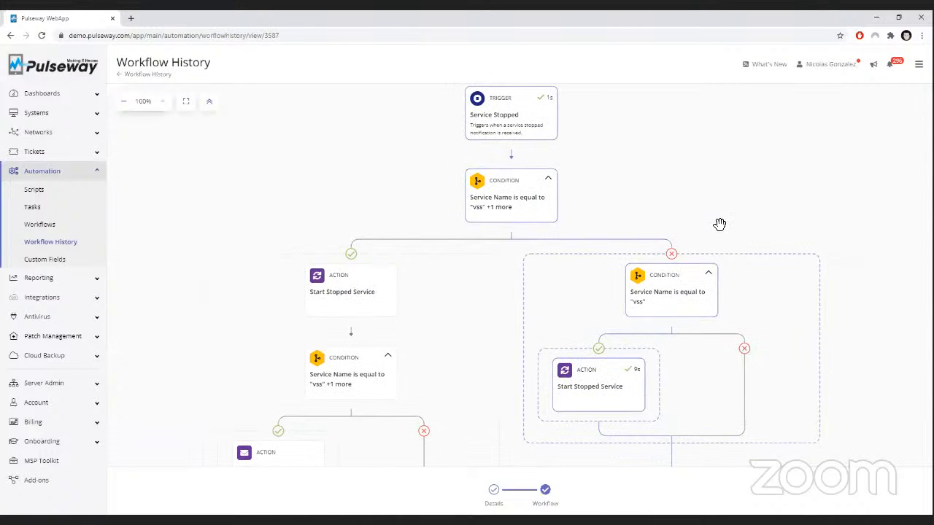
scroll(501, 360, "down", 5)
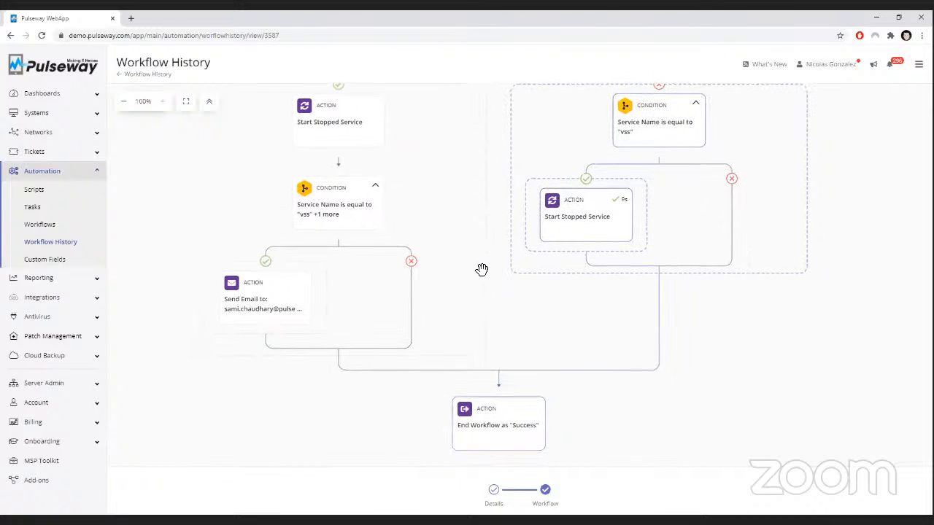
scroll(458, 357, "up", 4)
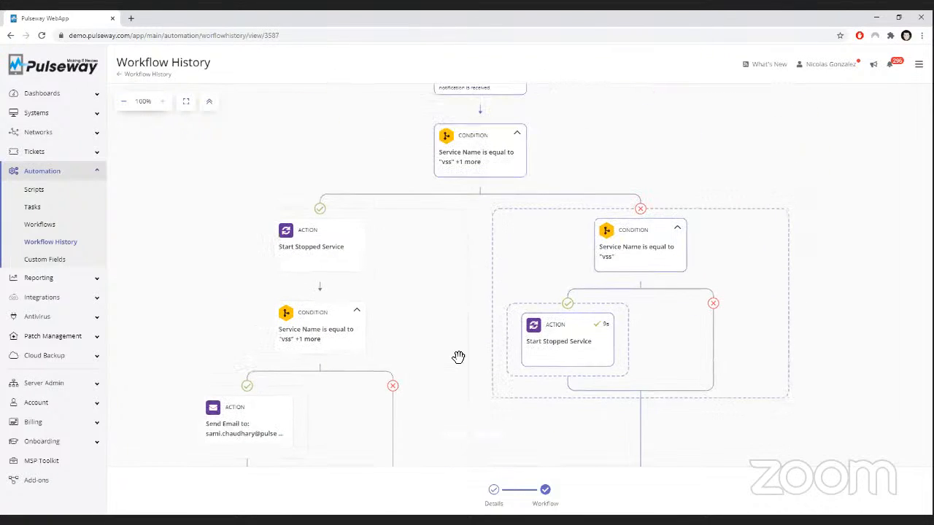
scroll(464, 349, "up", 1)
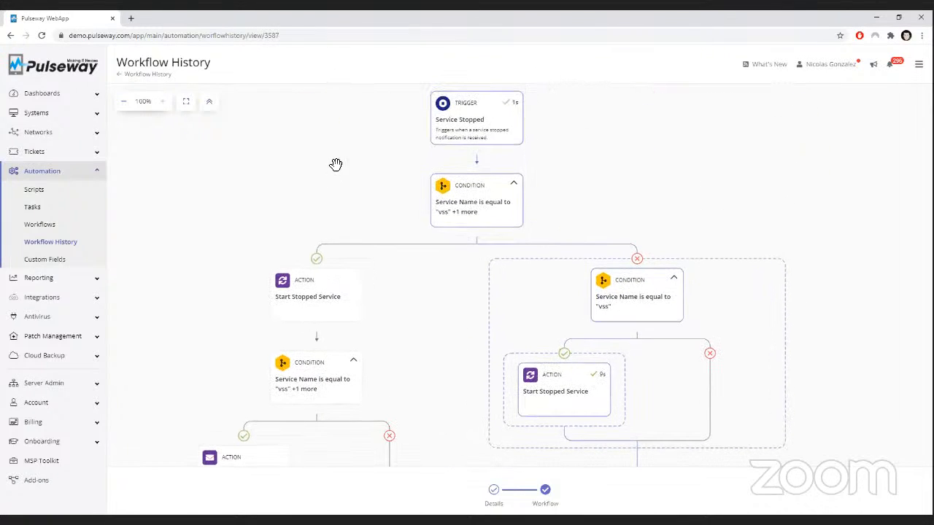
- Open the PCMonitor Service Stopped workflow from the workflow list and review its branches down to where they rejoin
left_click(86, 229)
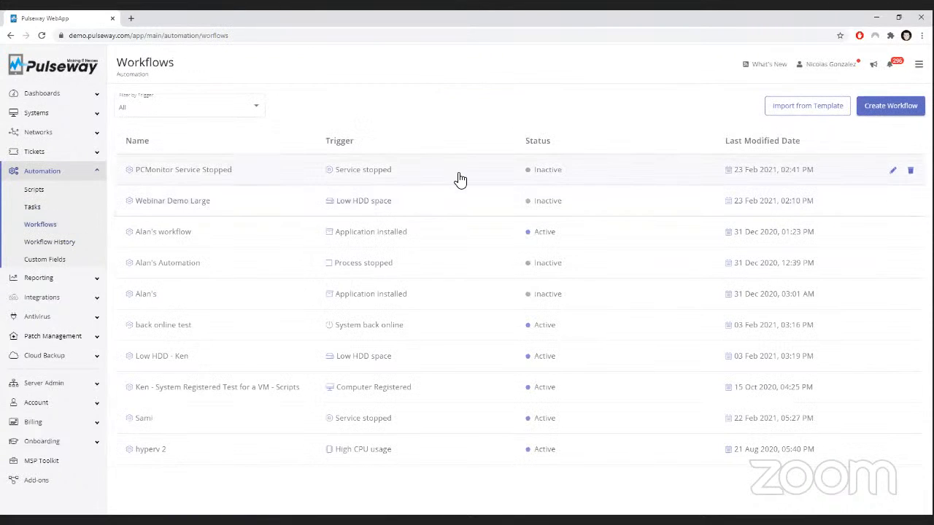
left_click(484, 166)
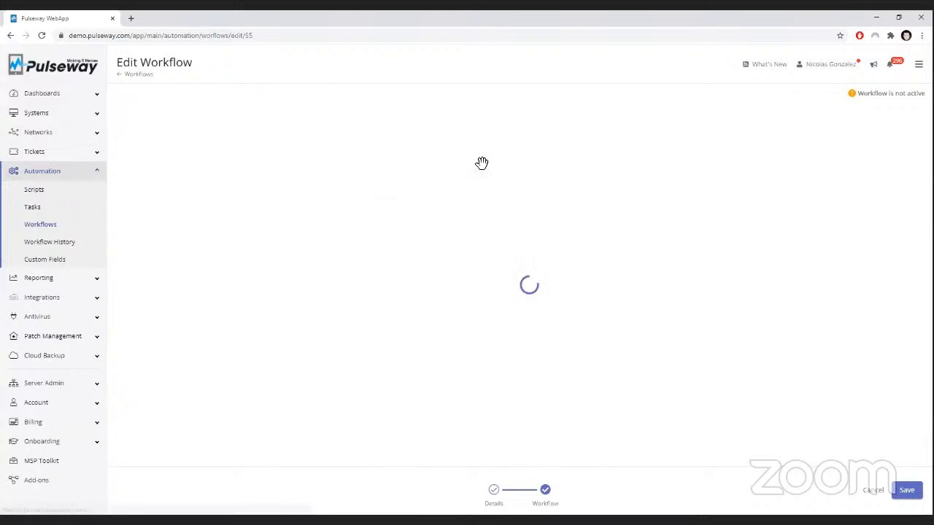
scroll(708, 302, "down", 2)
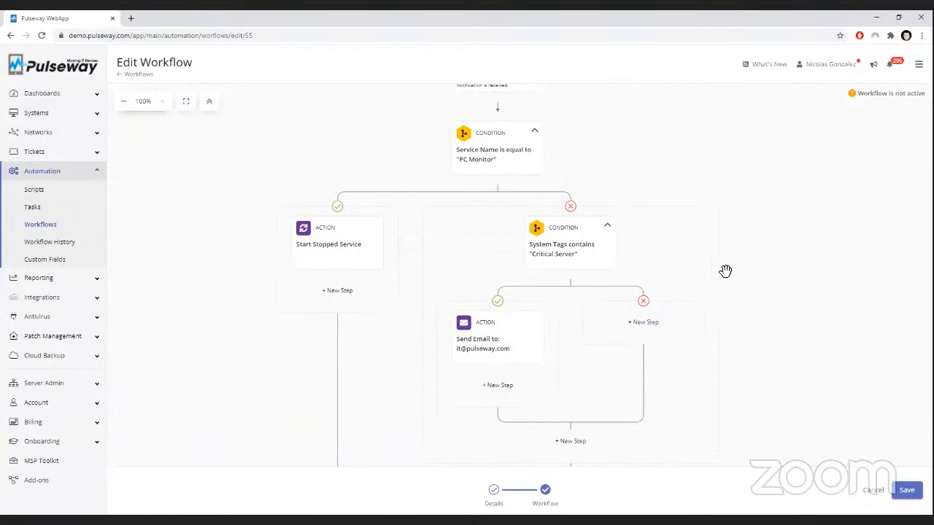
scroll(402, 431, "down", 3)
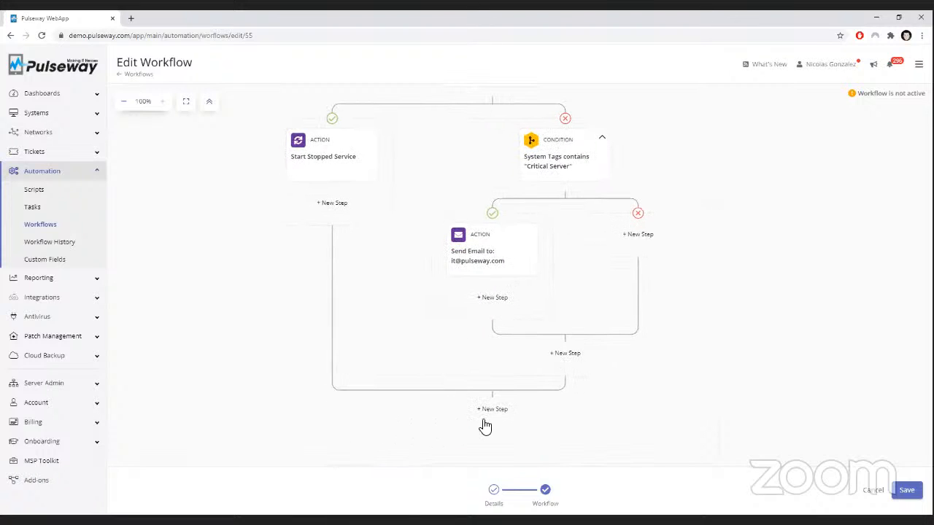
- View the actions available for a new step after all branches rejoin, and close the list without choosing one
left_click(485, 425)
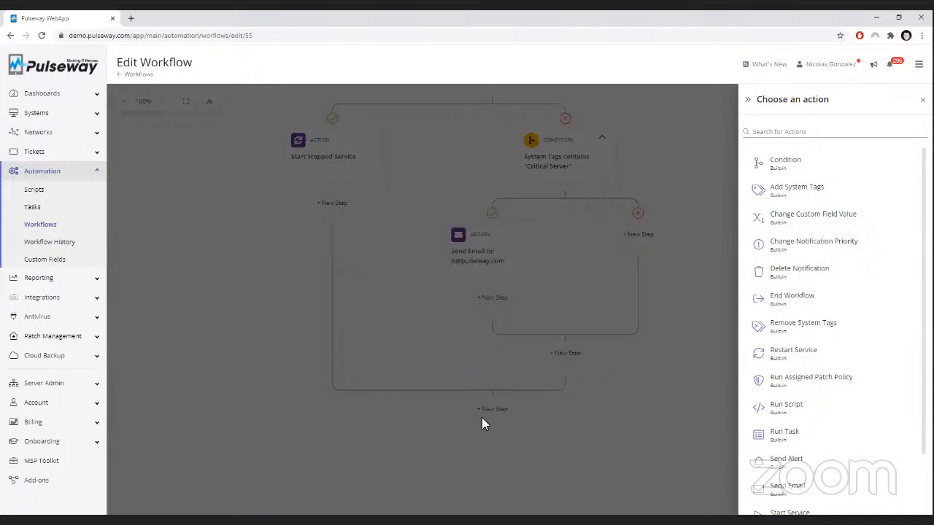
left_click(674, 347)
scroll(705, 258, "up", 3)
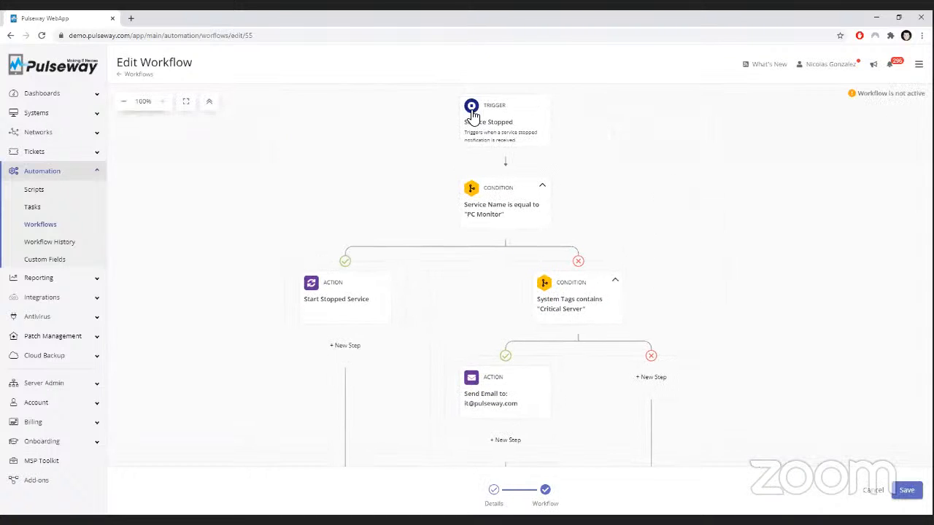
- Return to the workflow list and start creating a new workflow
left_click(47, 225)
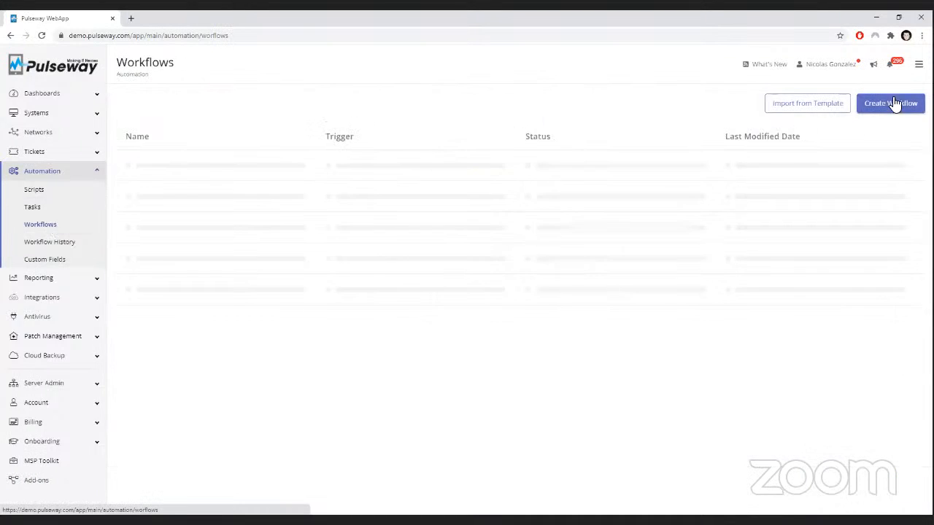
left_click(895, 103)
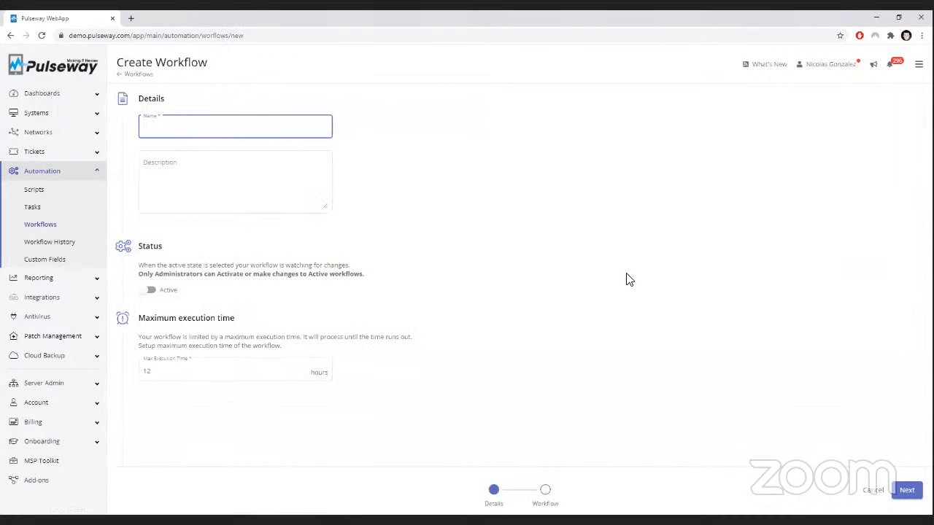
- Proceed to the workflow design stage without naming the workflow and examine the full list of available triggers
left_click(553, 476)
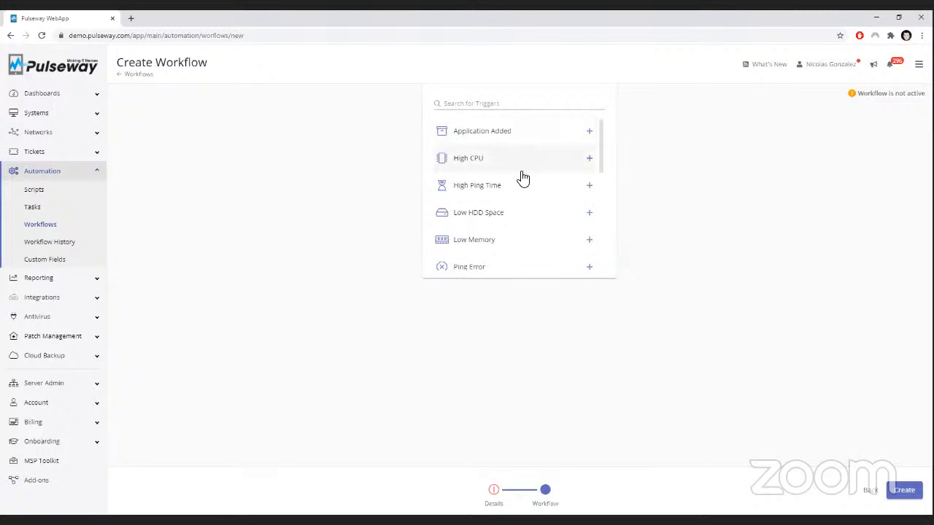
scroll(523, 178, "down", 1)
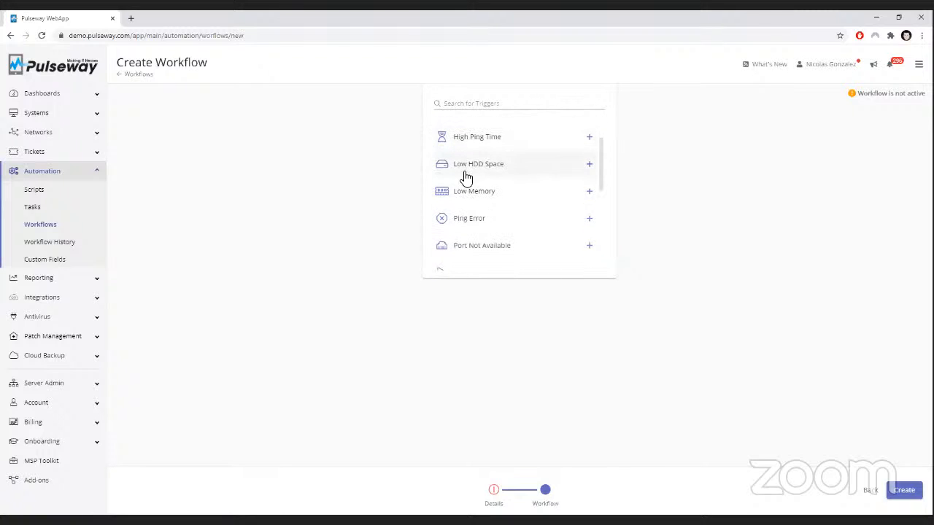
scroll(485, 205, "down", 1)
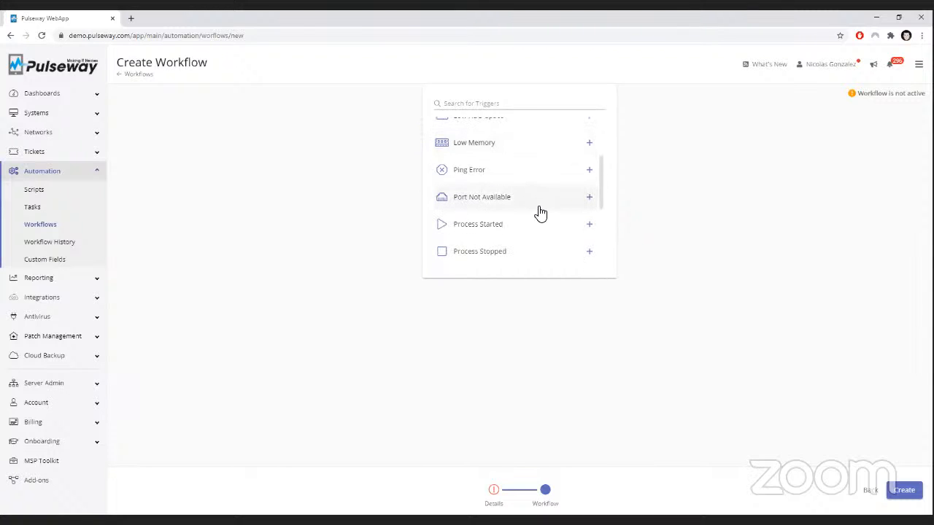
scroll(540, 213, "down", 1)
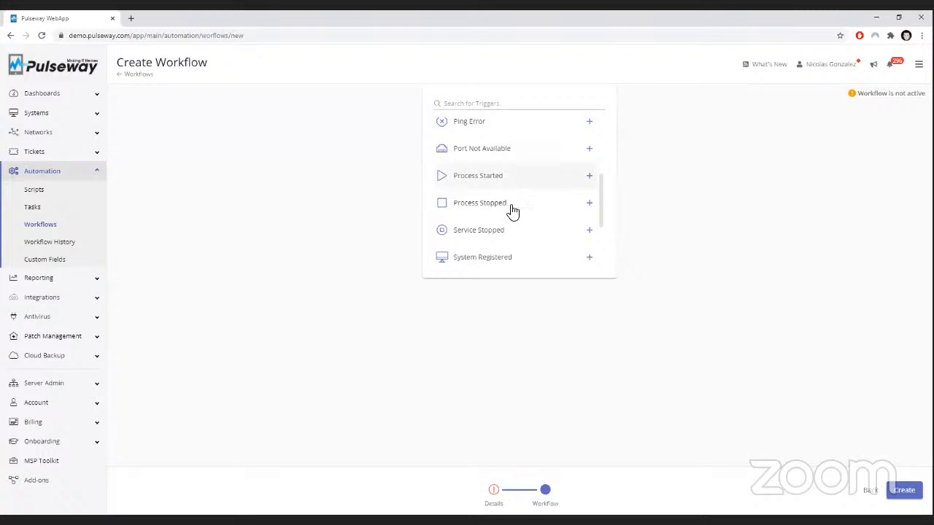
scroll(503, 222, "down", 1)
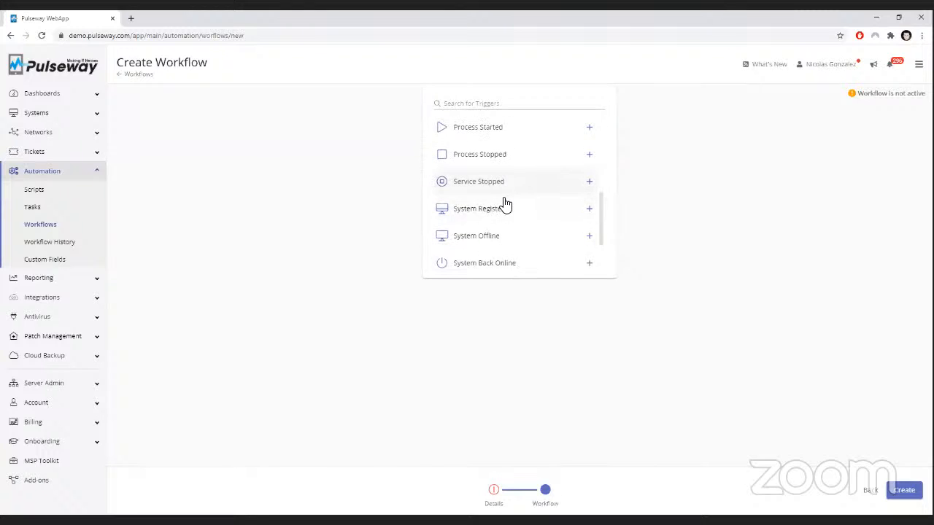
scroll(502, 194, "down", 1)
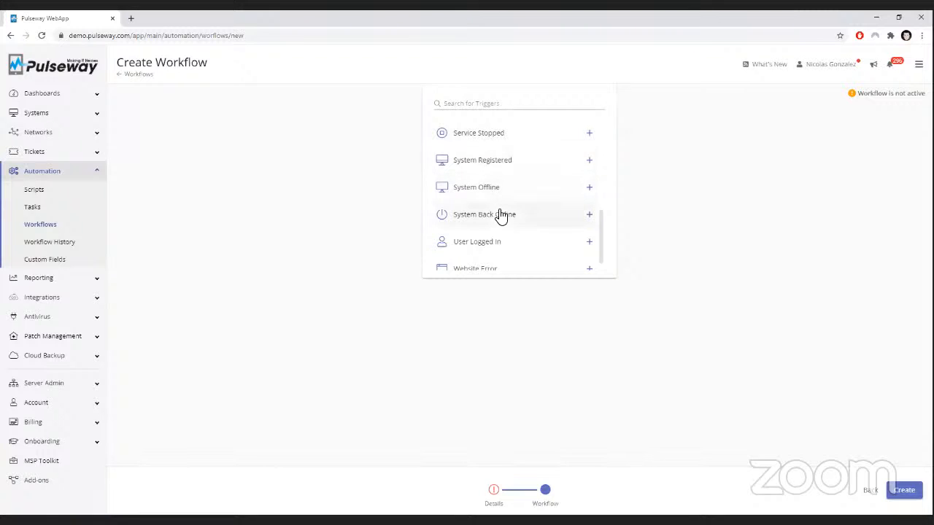
scroll(501, 213, "down", 1)
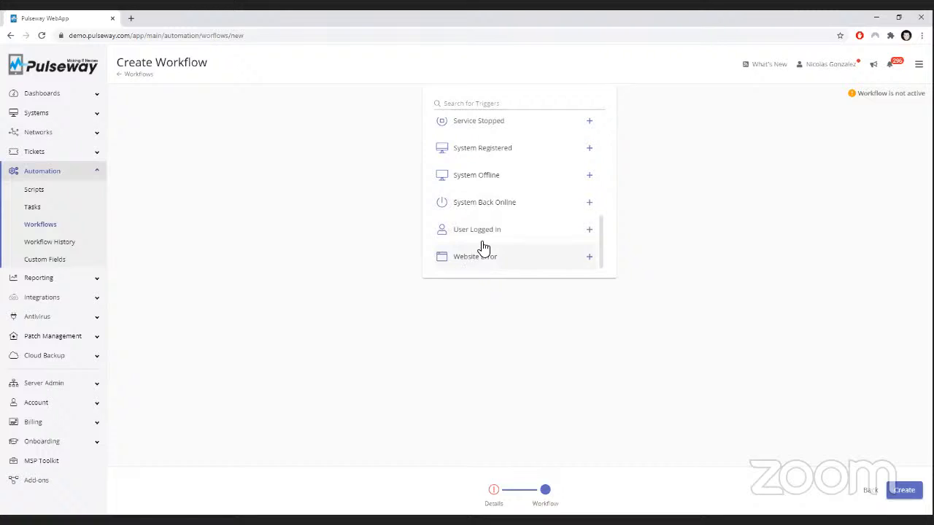
scroll(483, 241, "up", 5)
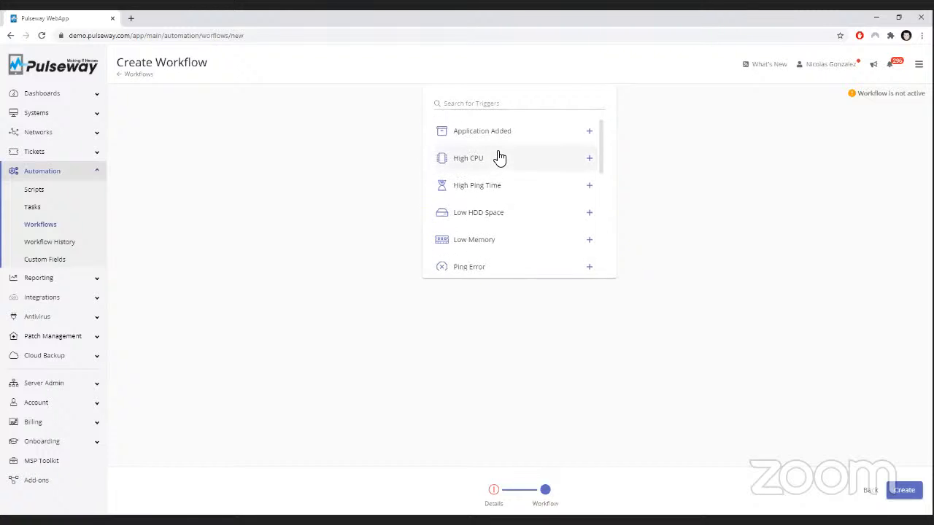
scroll(502, 168, "down", 5)
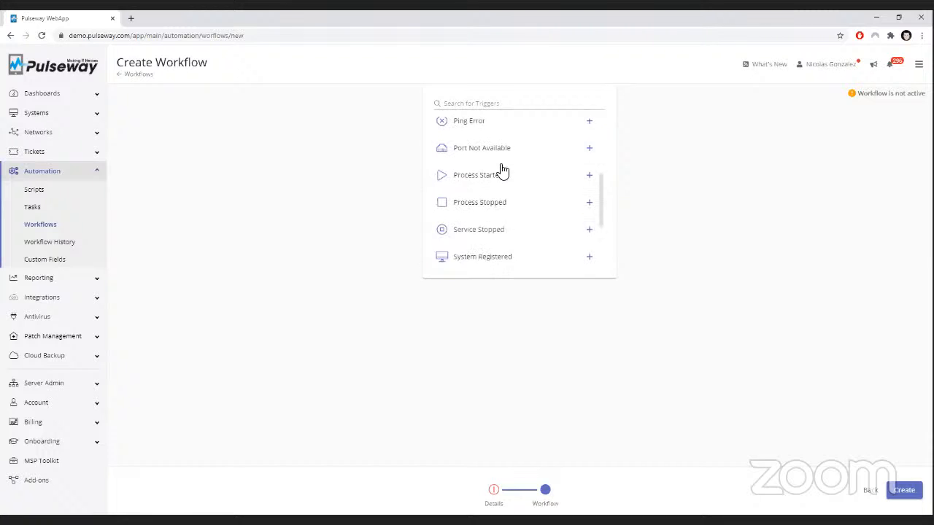
scroll(498, 239, "up", 5)
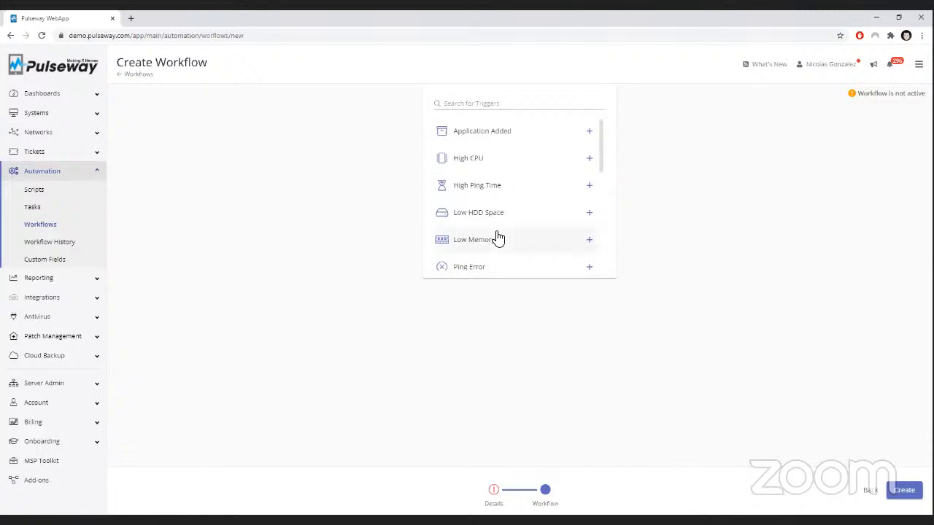
- Revisit the workflow's details, return to the design stage and set High CPU as the trigger
left_click(493, 490)
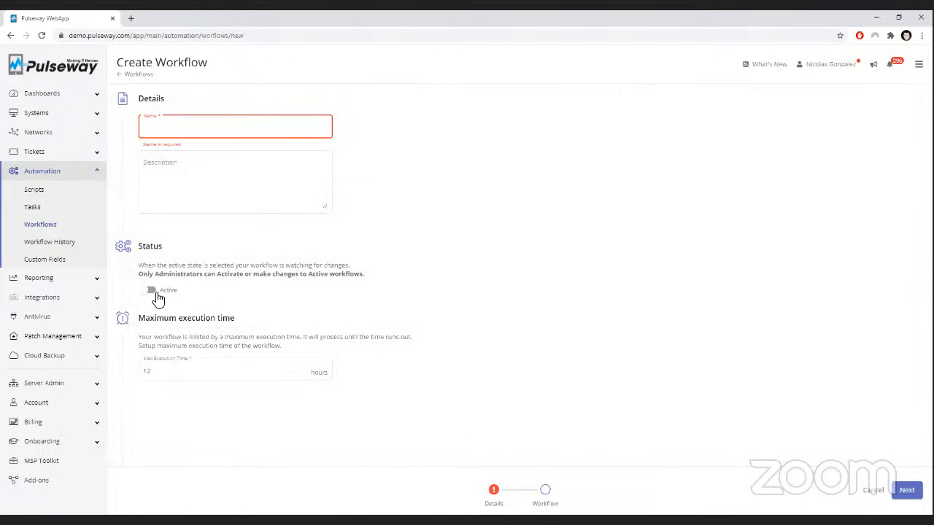
left_click(545, 491)
left_click(487, 158)
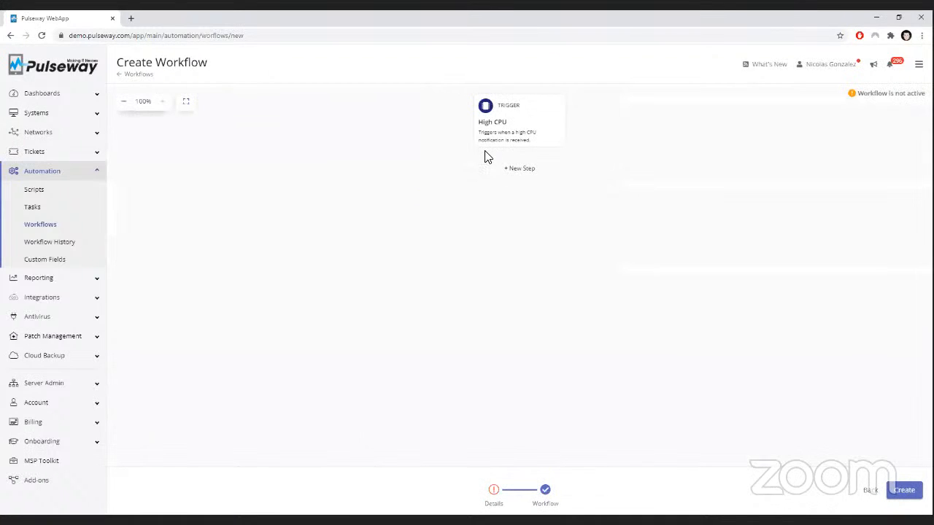
- Start a condition below the High CPU trigger, examine the parameters available for its rule, and discard the condition
left_click(536, 171)
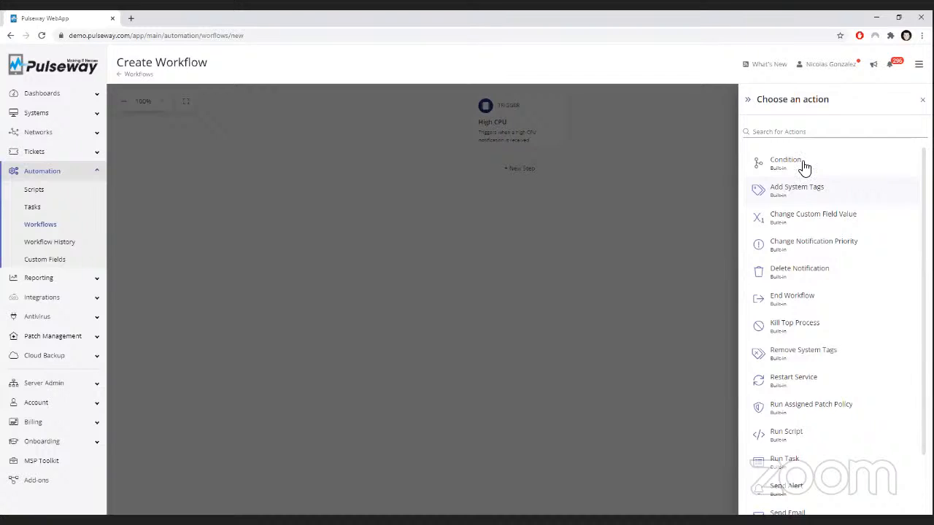
left_click(803, 167)
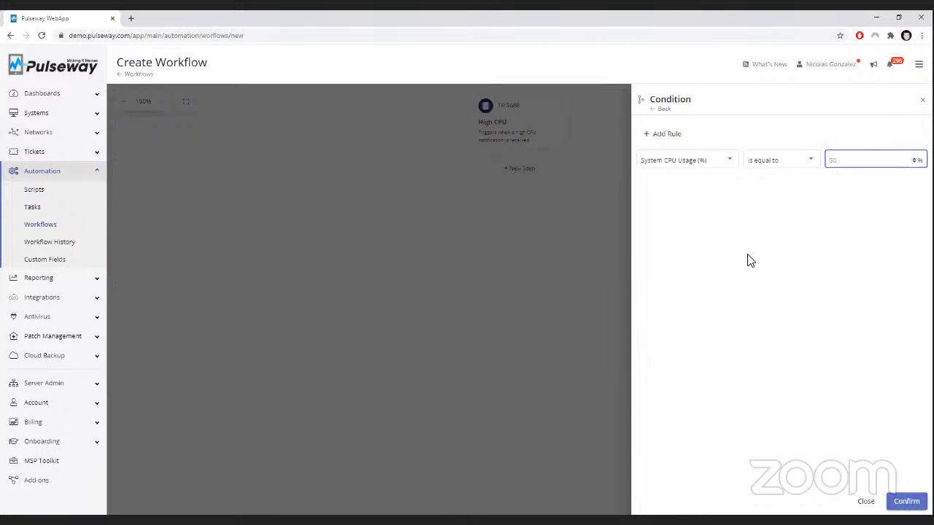
left_click(734, 161)
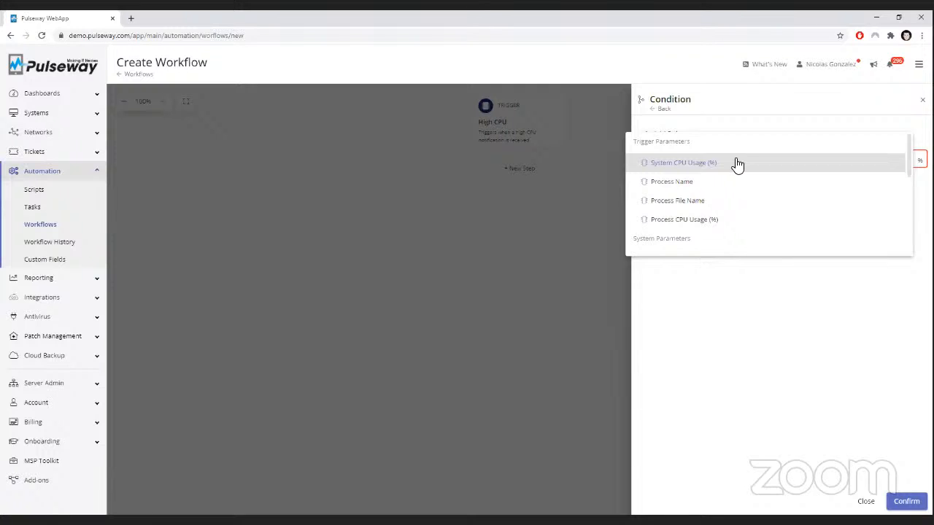
scroll(733, 175, "down", 2)
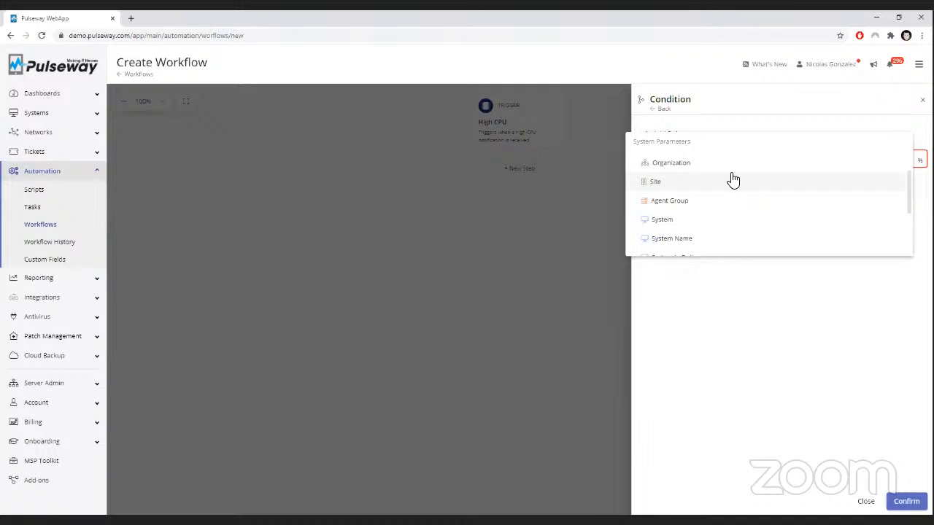
scroll(732, 179, "down", 2)
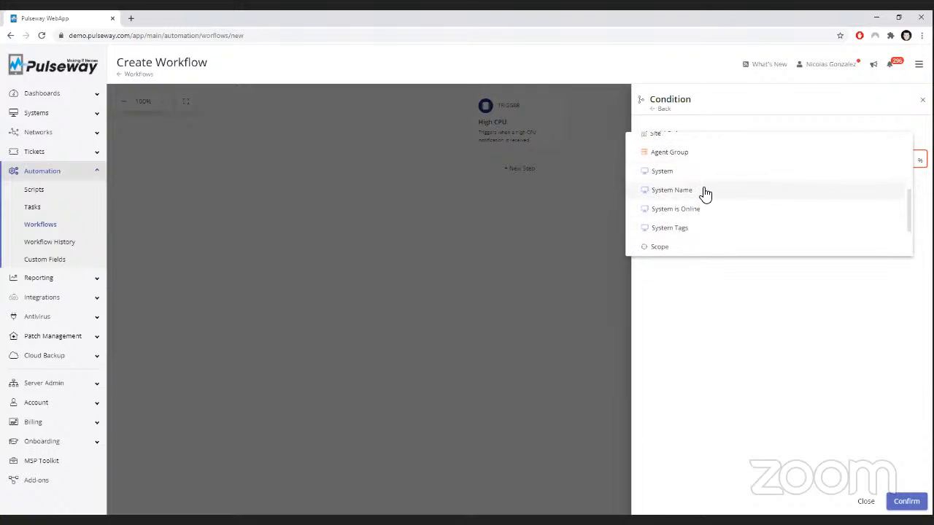
scroll(700, 196, "down", 2)
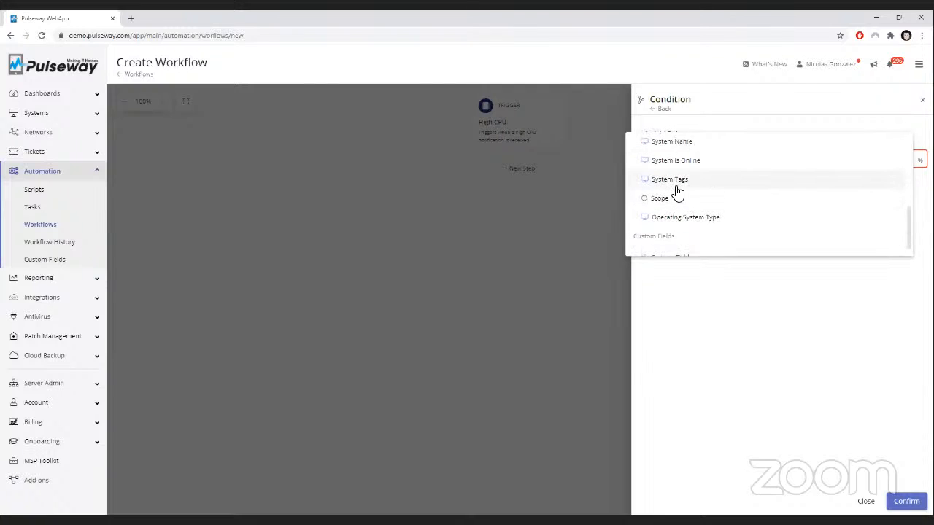
scroll(677, 191, "down", 1)
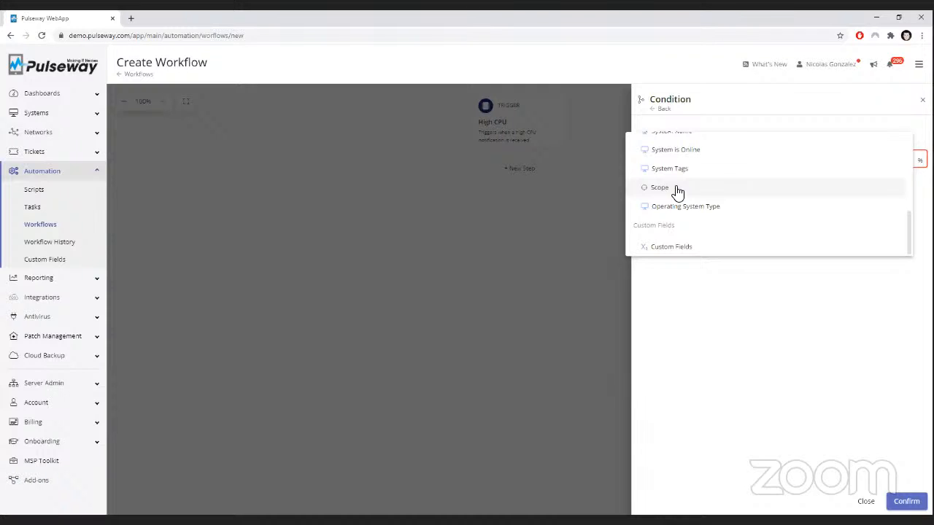
left_click(751, 318)
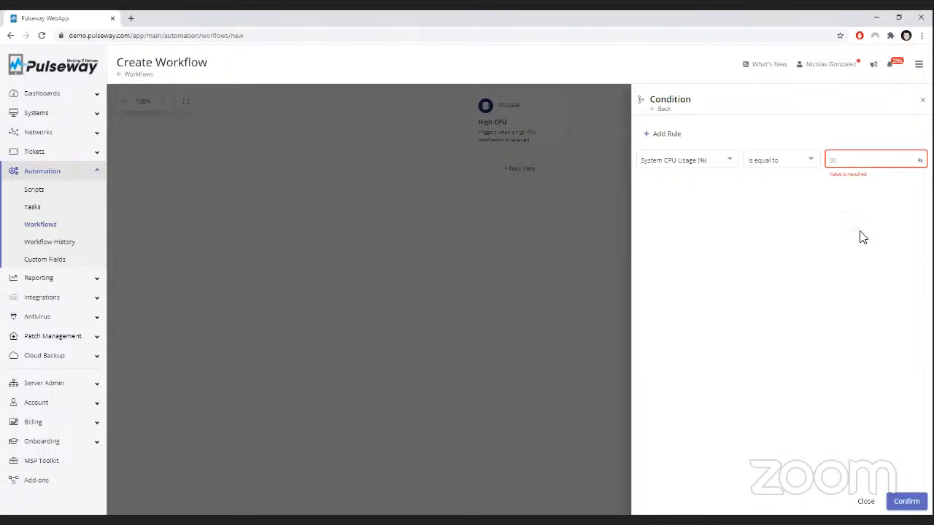
left_click(913, 100)
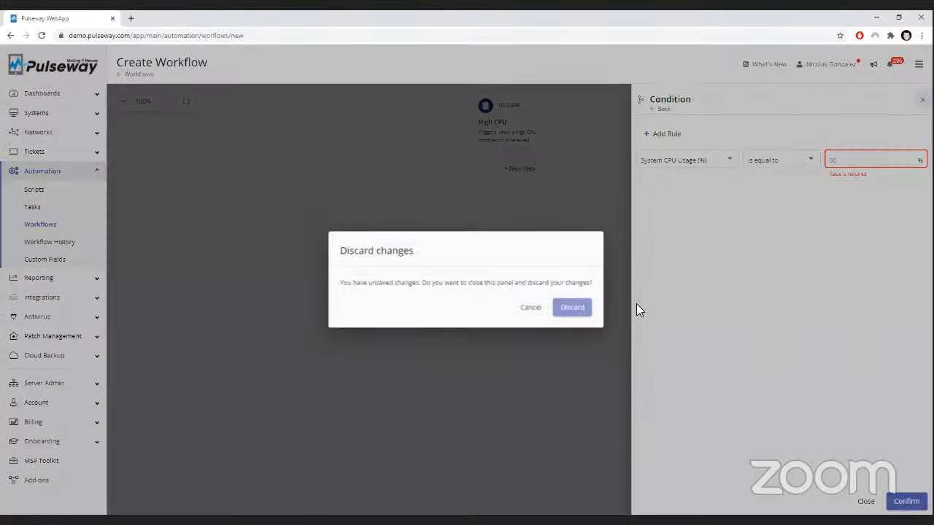
left_click(581, 312)
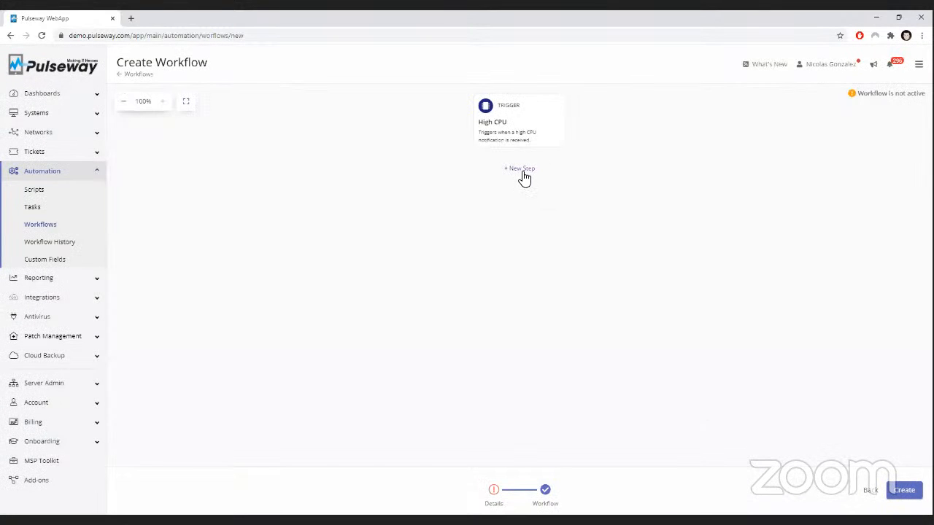
- Add an Add System Tags action with the tag "auto test" below the High CPU trigger
left_click(524, 170)
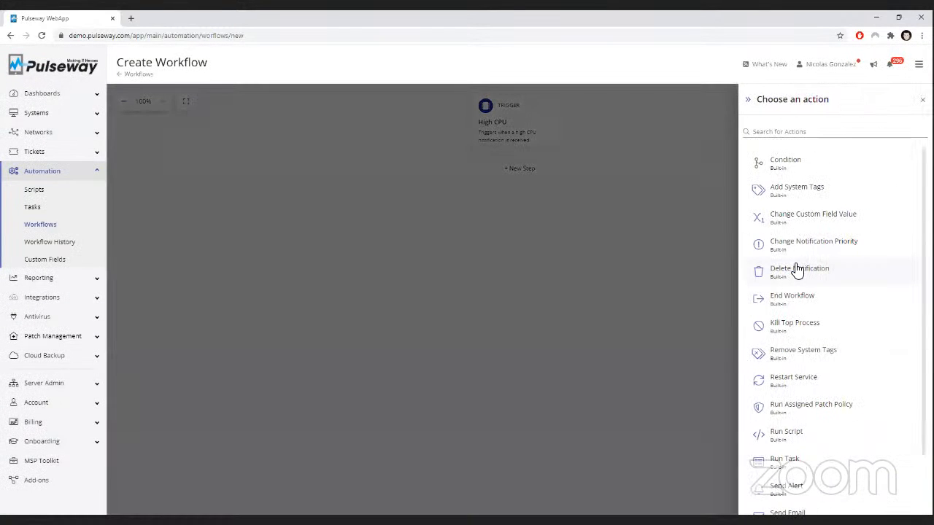
left_click(808, 202)
left_click(781, 134)
left_click(776, 187)
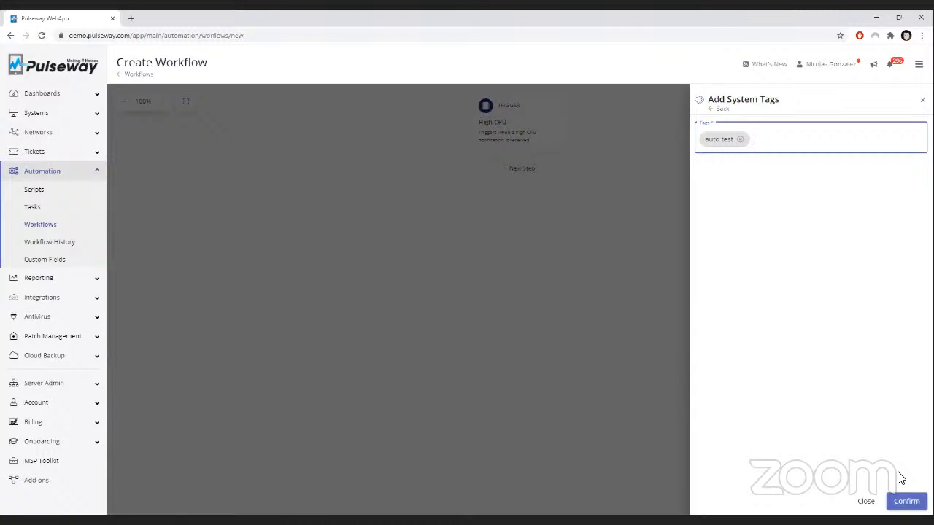
left_click(905, 499)
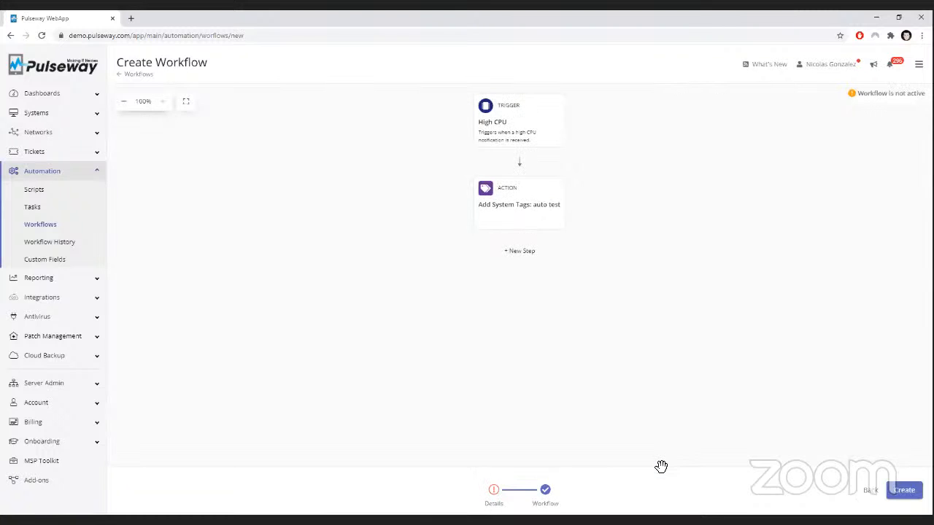
- Add a condition below the tag action that checks whether the Add System Tags Outcome is equal to Yes
left_click(540, 254)
left_click(785, 162)
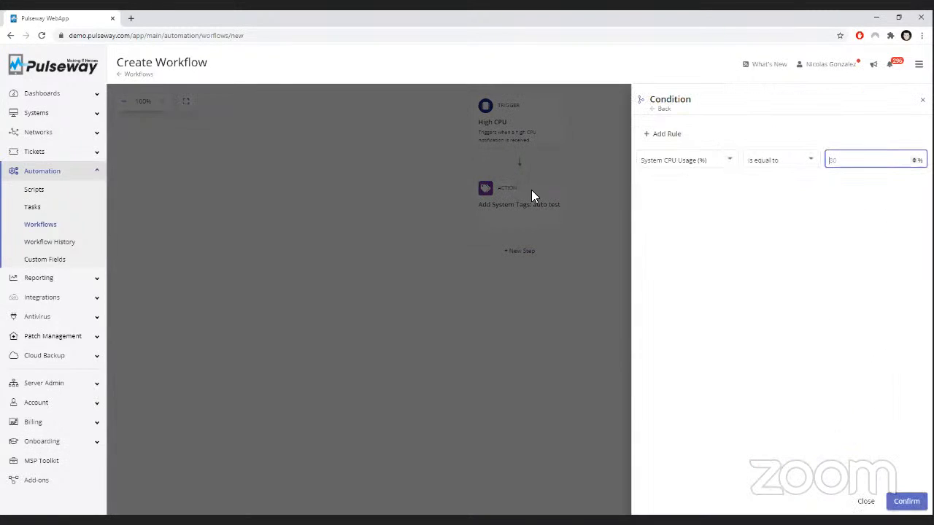
left_click(709, 167)
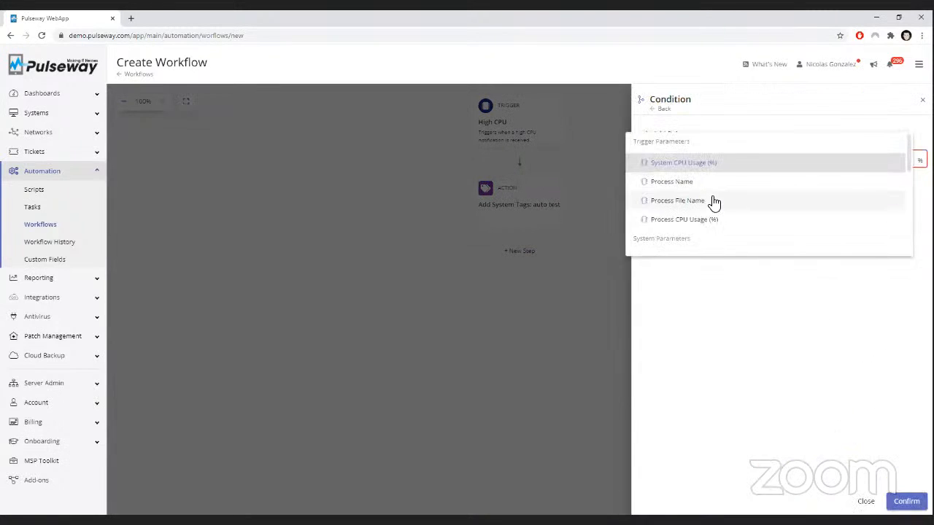
scroll(709, 206, "down", 10)
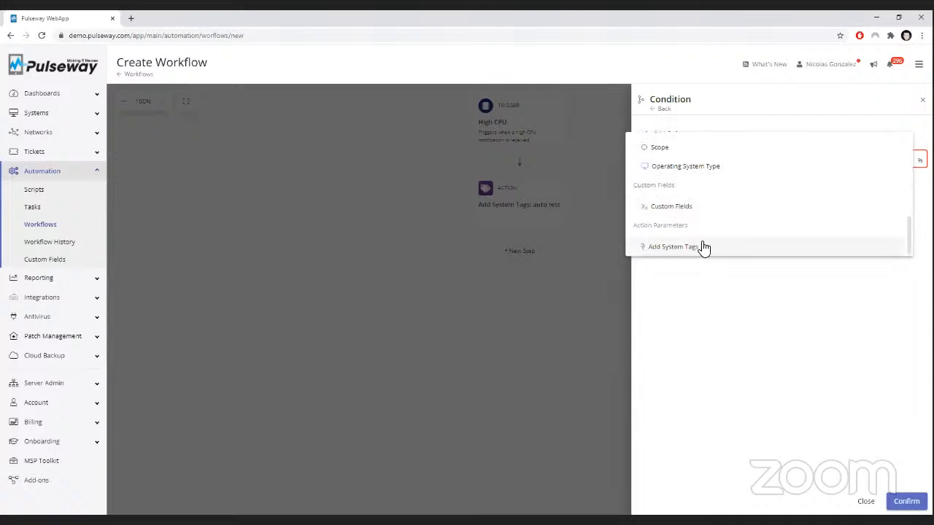
left_click(704, 250)
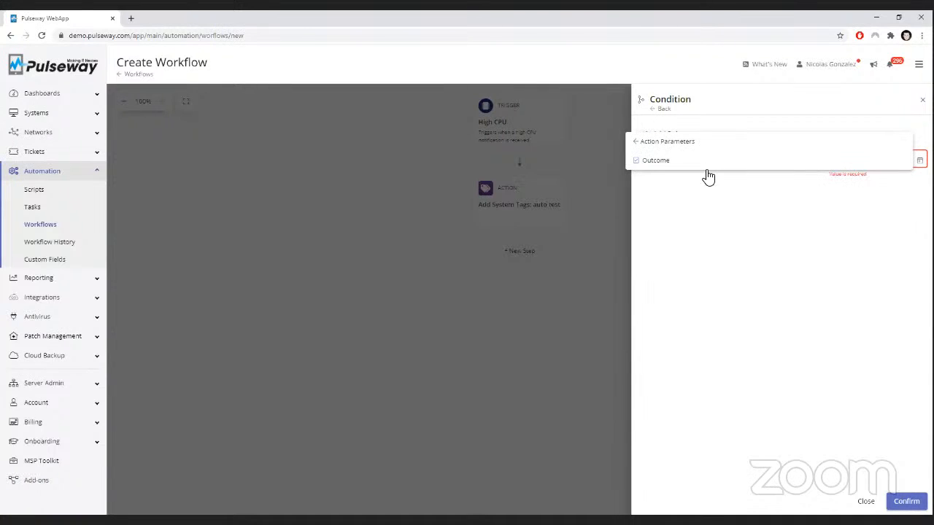
left_click(704, 162)
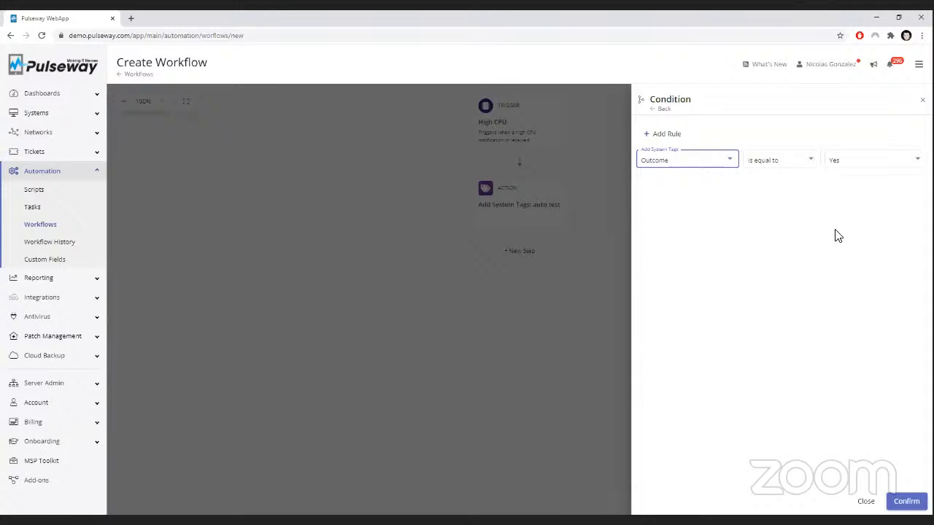
left_click(902, 501)
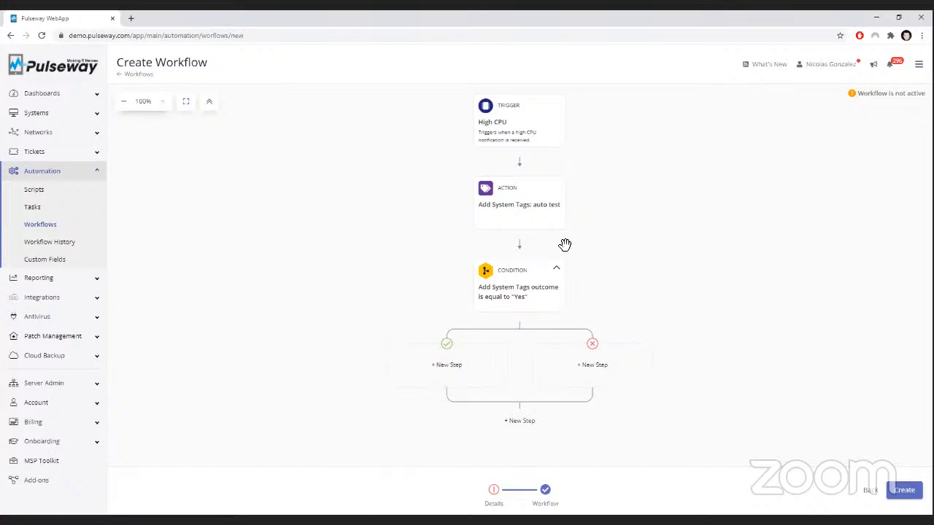
- Add a Run Script action that runs the Webinar script below the Add System Tags outcome condition's branches
left_click_drag(663, 254, 613, 257)
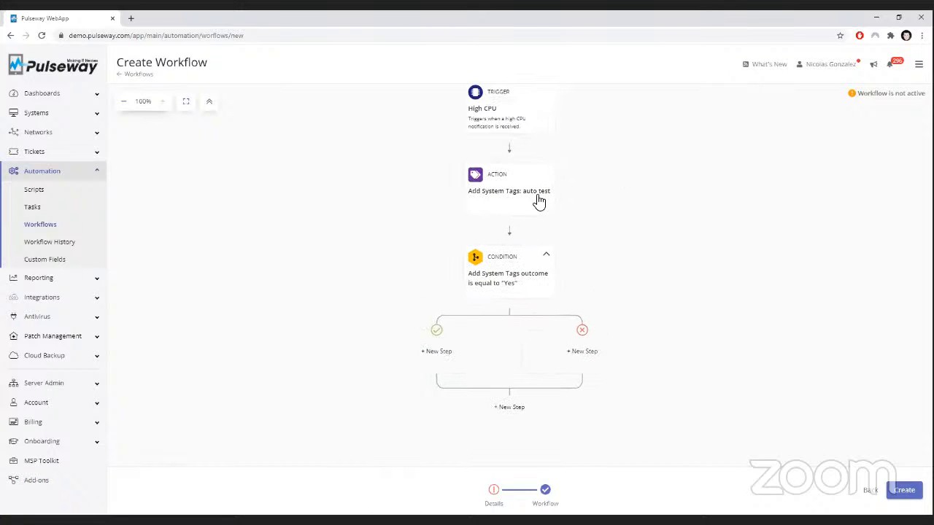
left_click(515, 409)
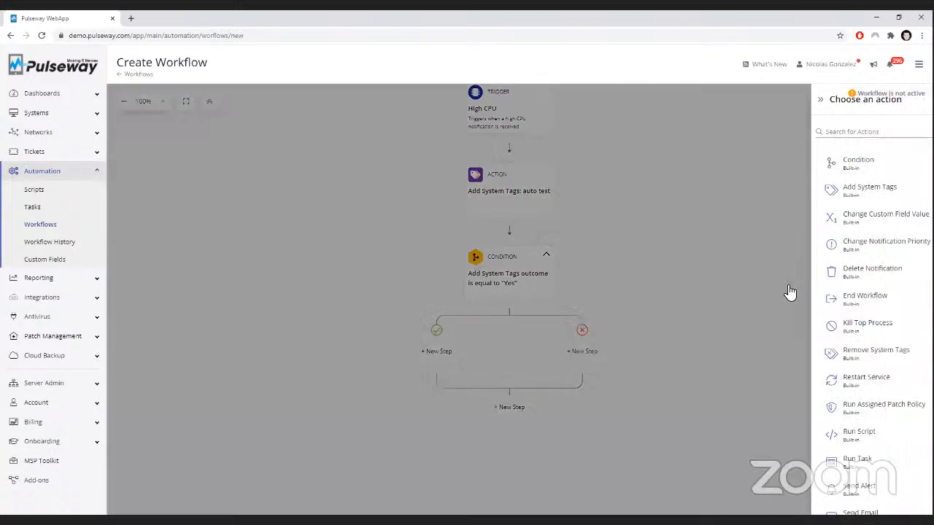
scroll(804, 394, "down", 1)
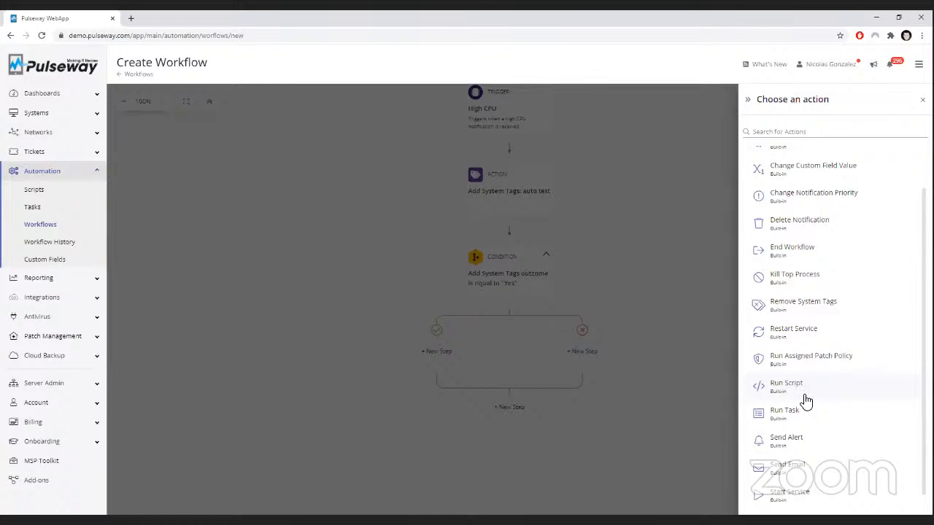
left_click(807, 400)
left_click(795, 137)
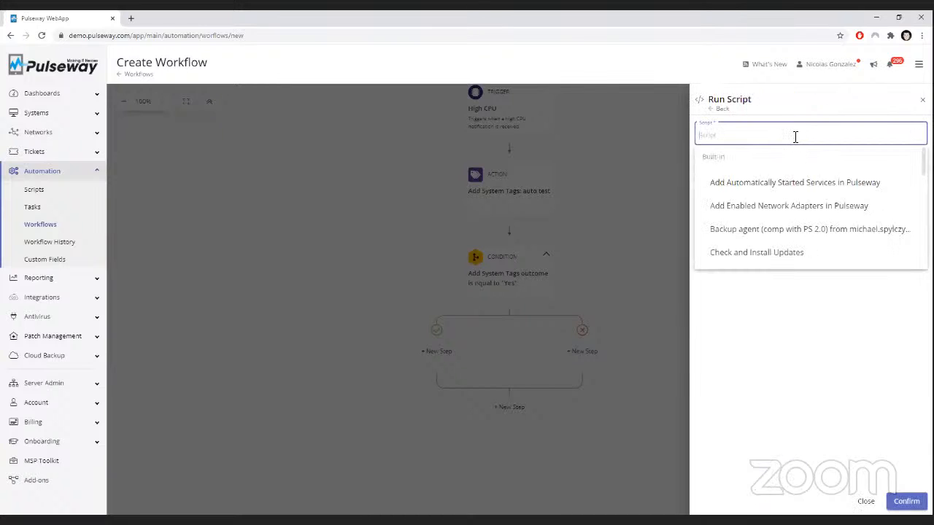
type("webl")
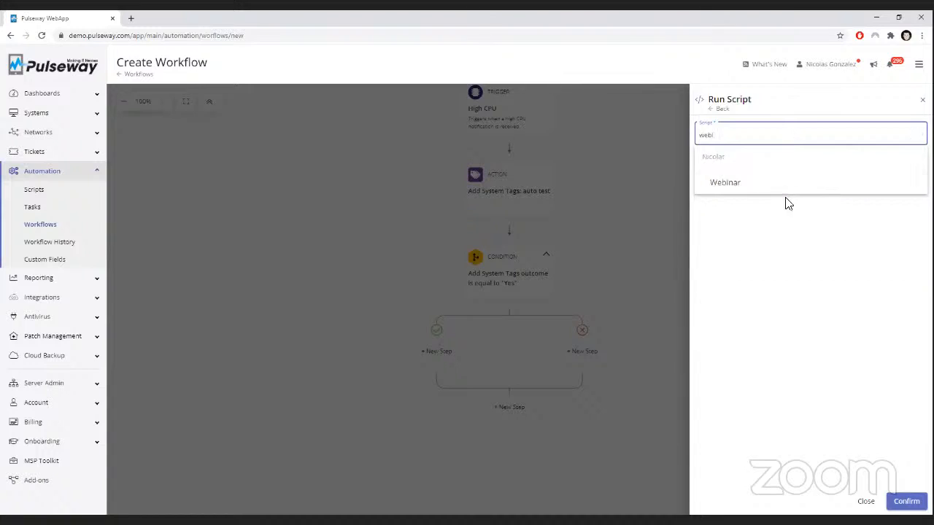
left_click(786, 187)
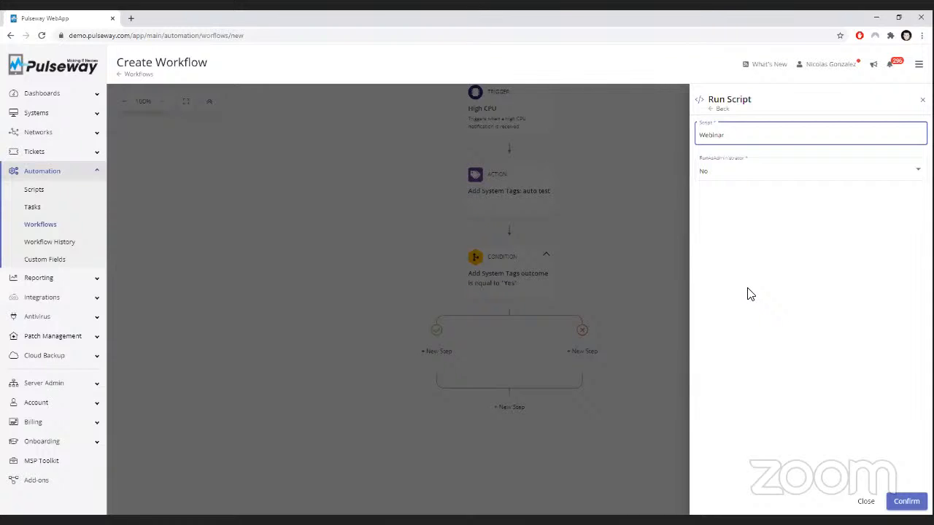
left_click(896, 503)
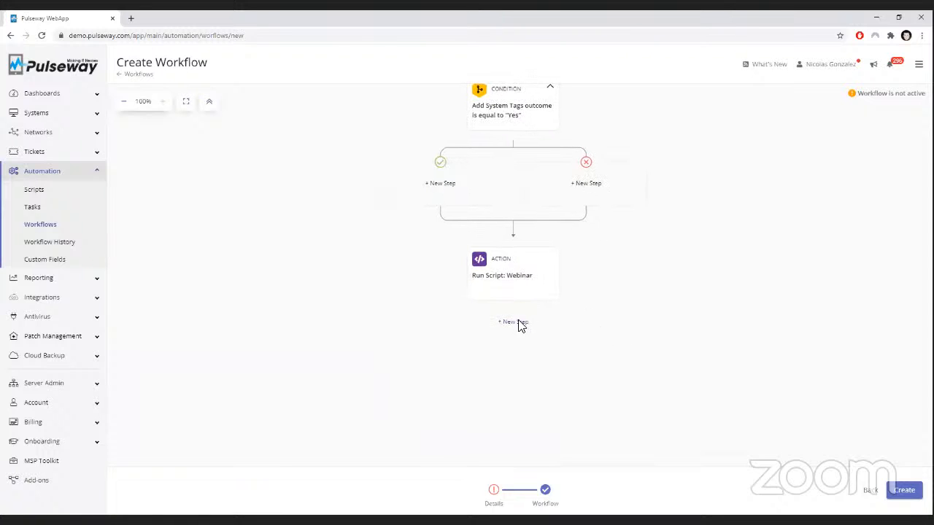
- Start a Send Email action below the Run Script step and insert the Webinar script's Result variable into the email body
left_click(515, 324)
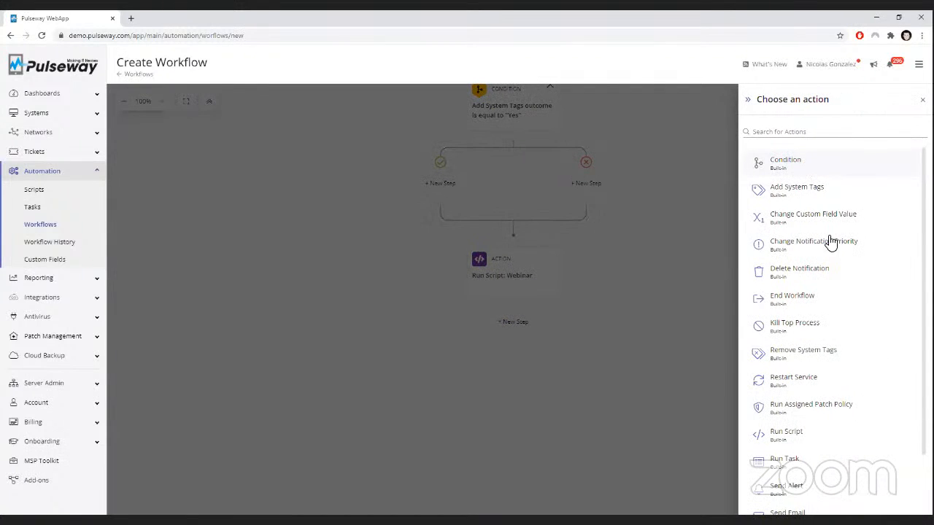
scroll(845, 279, "down", 1)
scroll(811, 378, "down", 2)
left_click(793, 445)
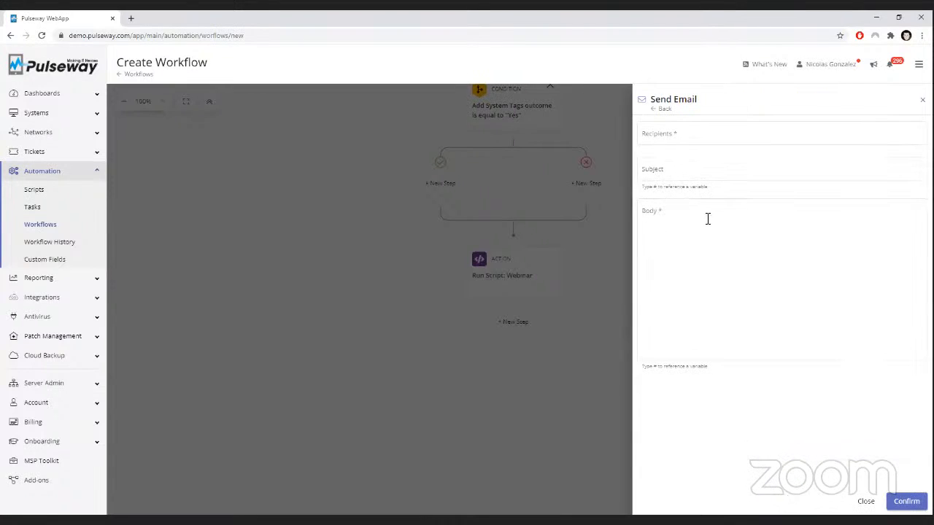
left_click(683, 270)
type("#")
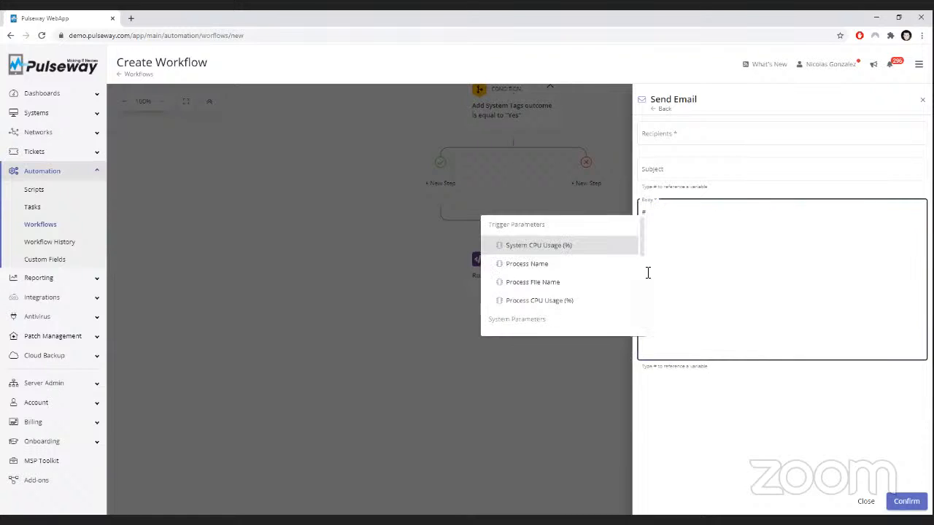
scroll(593, 285, "down", 3)
scroll(584, 299, "down", 3)
left_click(568, 328)
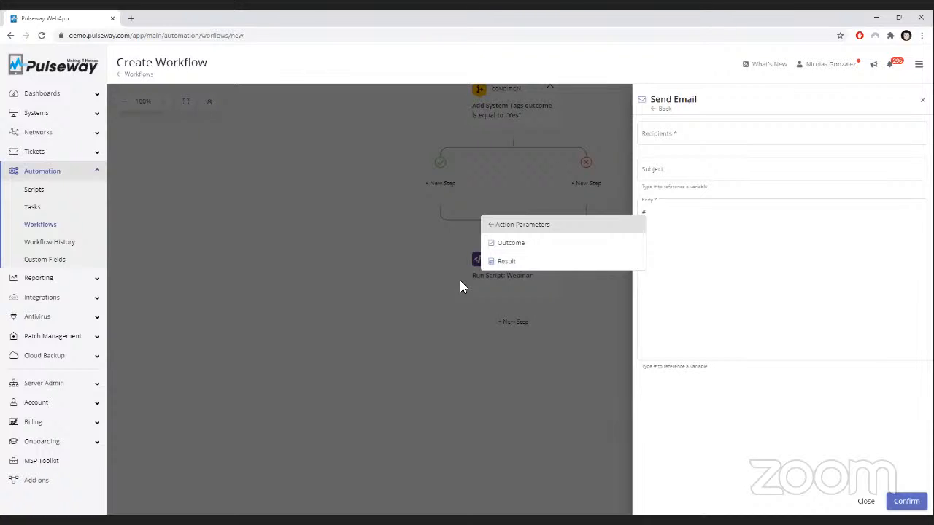
left_click(535, 264)
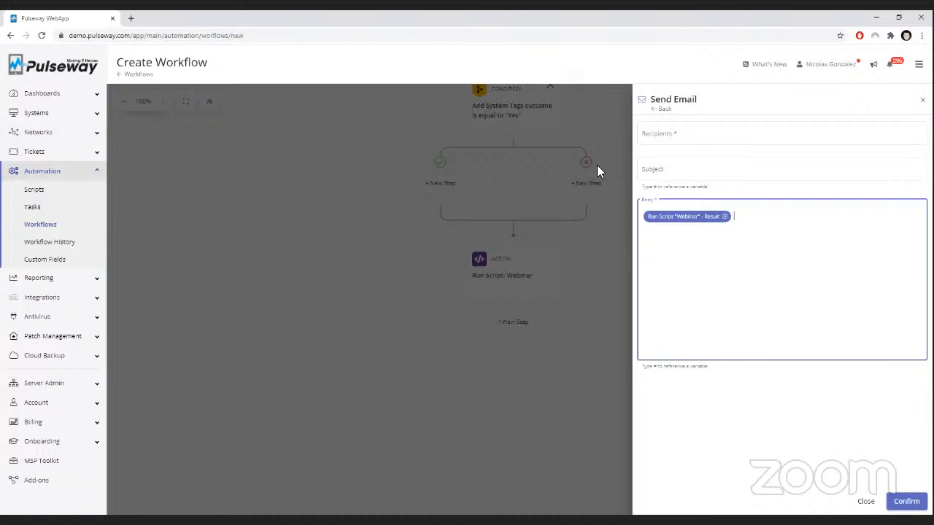
- Remove the Result variable from the email body and discard the Send Email action
left_click(725, 218)
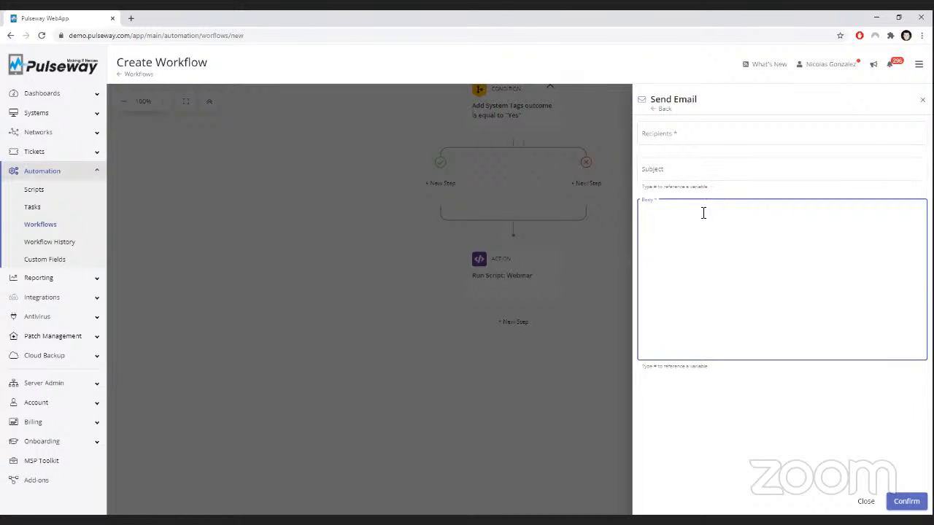
left_click(866, 500)
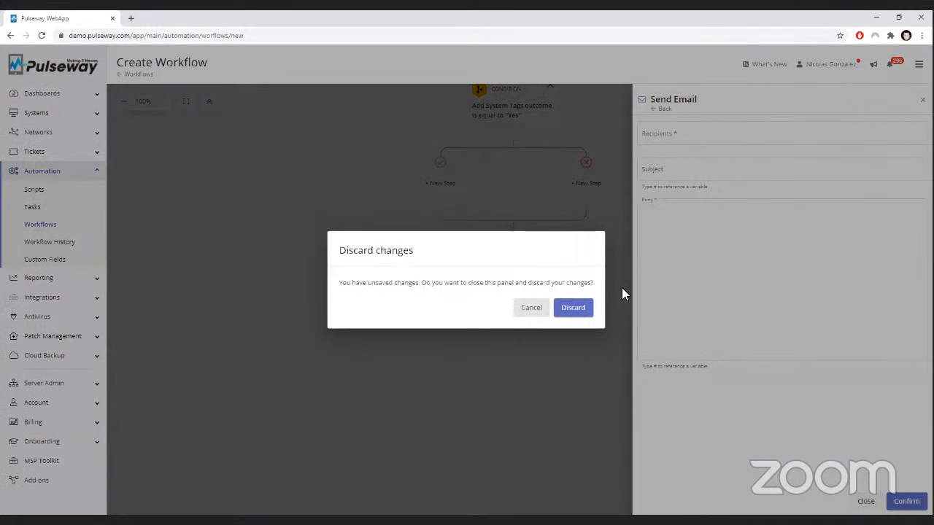
left_click(576, 308)
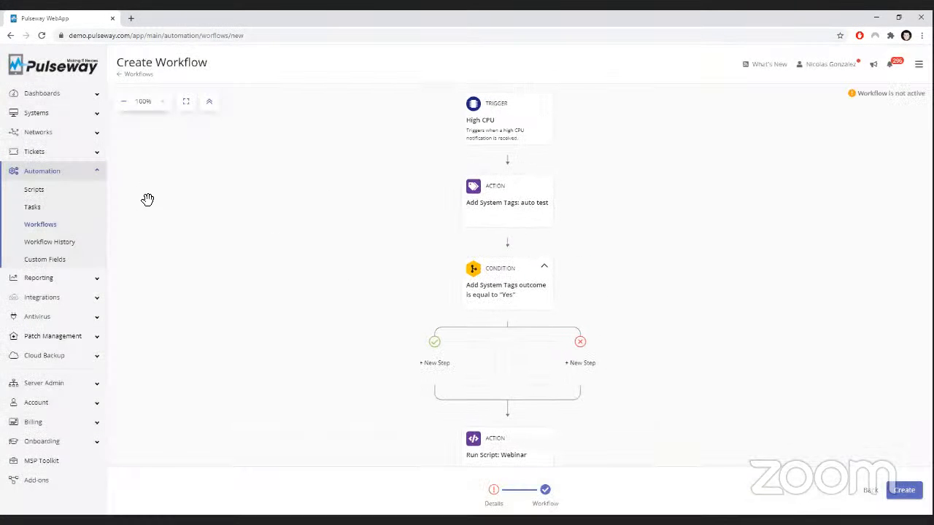
- Return to the workflow list and open the Send Email action in the PCMonitor Service Stopped workflow
left_click(44, 225)
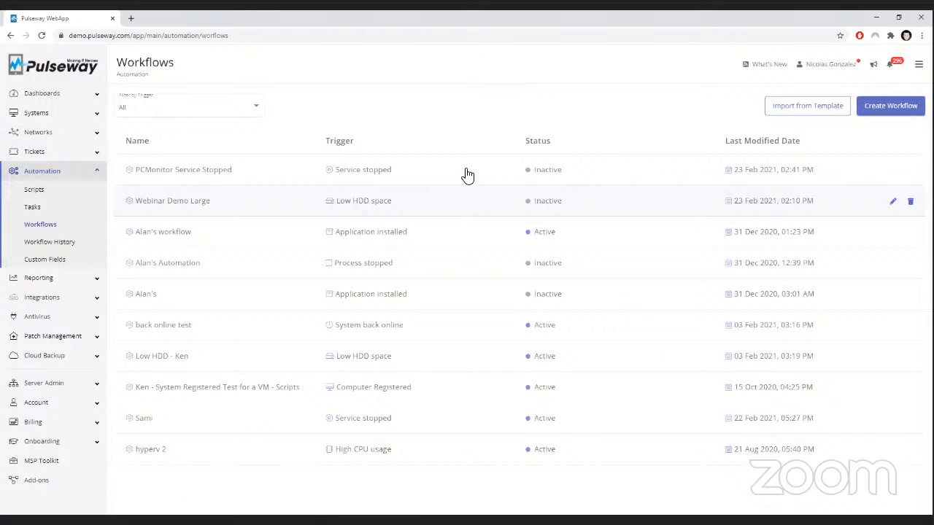
left_click(465, 175)
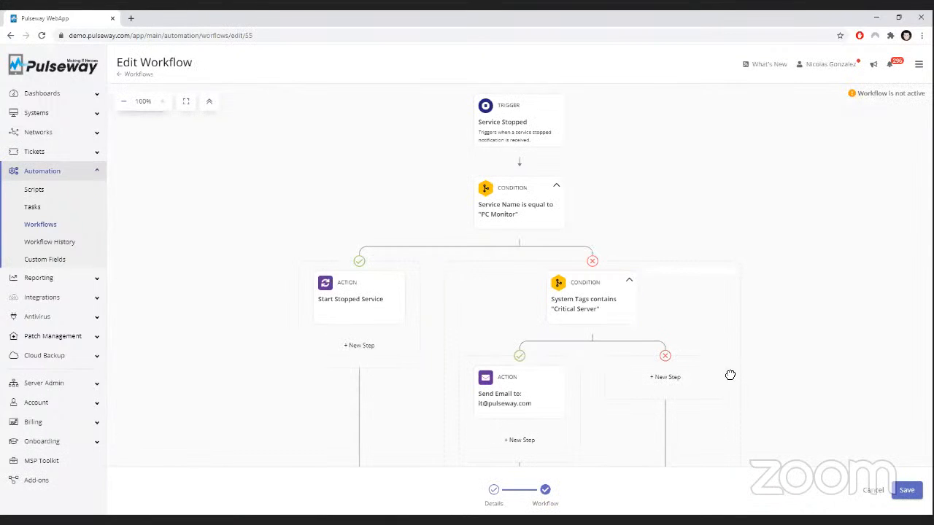
scroll(617, 294, "down", 1)
left_click(553, 295)
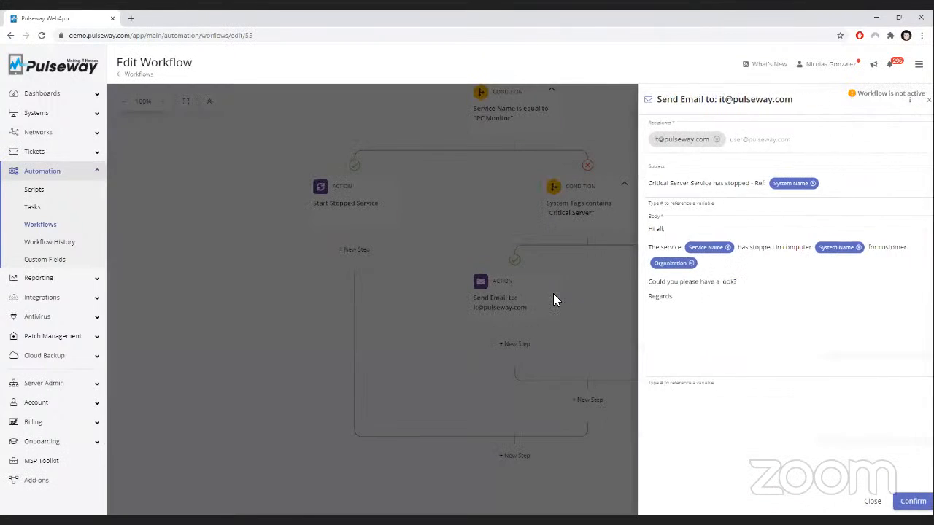
- Examine the email action's recipients, subject and body variables, and close its settings without changes
left_click(715, 139)
left_click(659, 146)
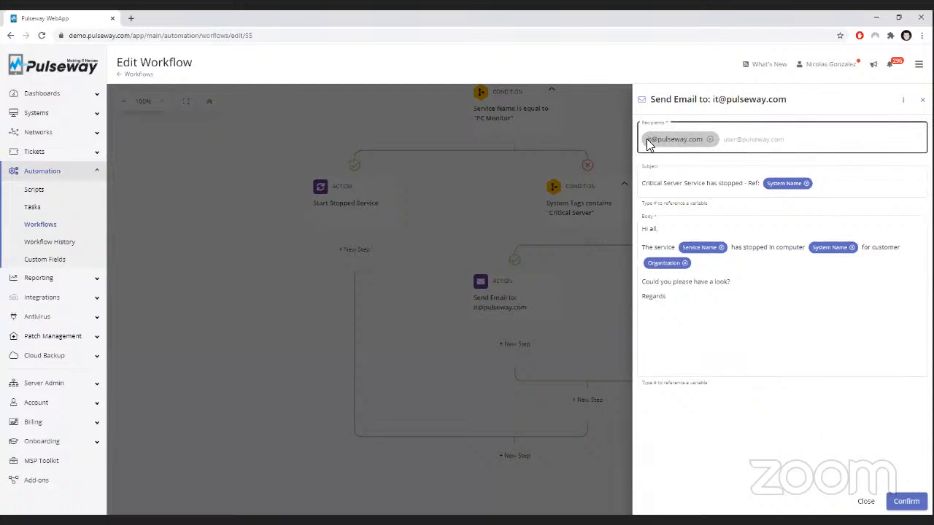
left_click(661, 186)
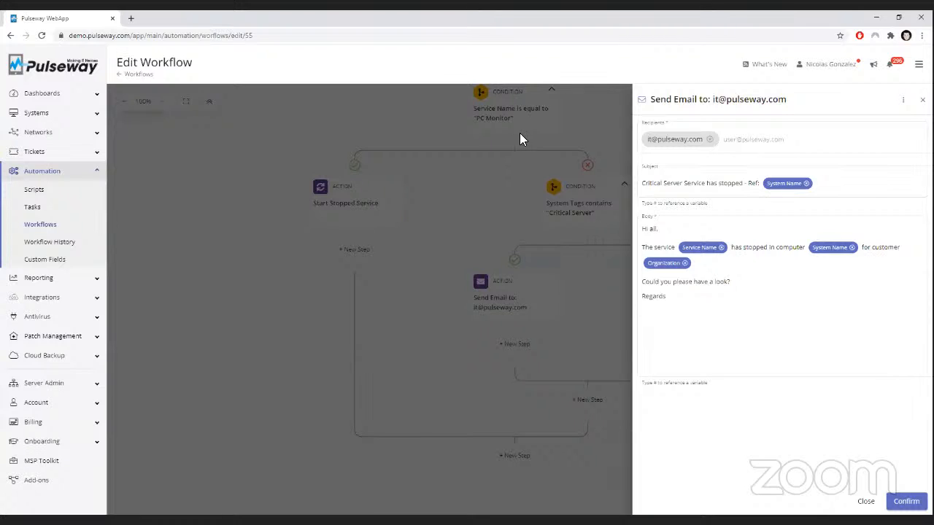
left_click(669, 251)
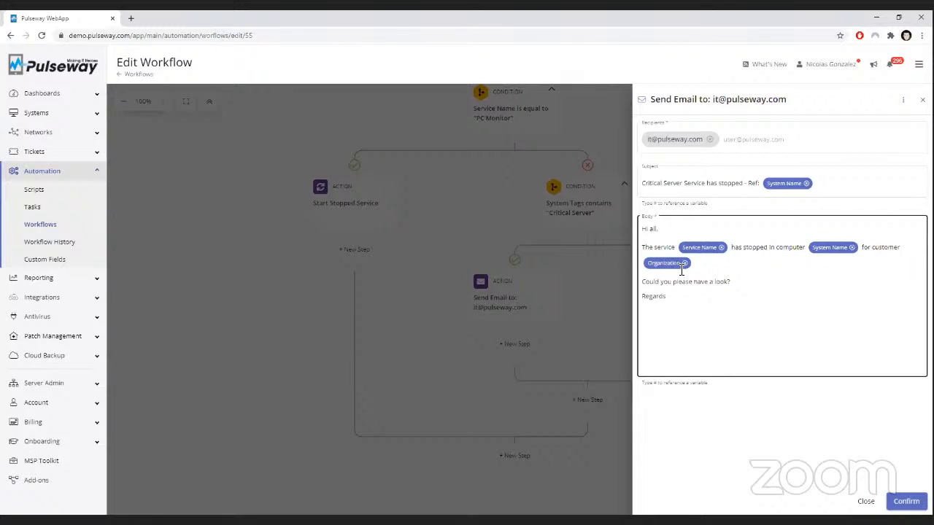
left_click(703, 299)
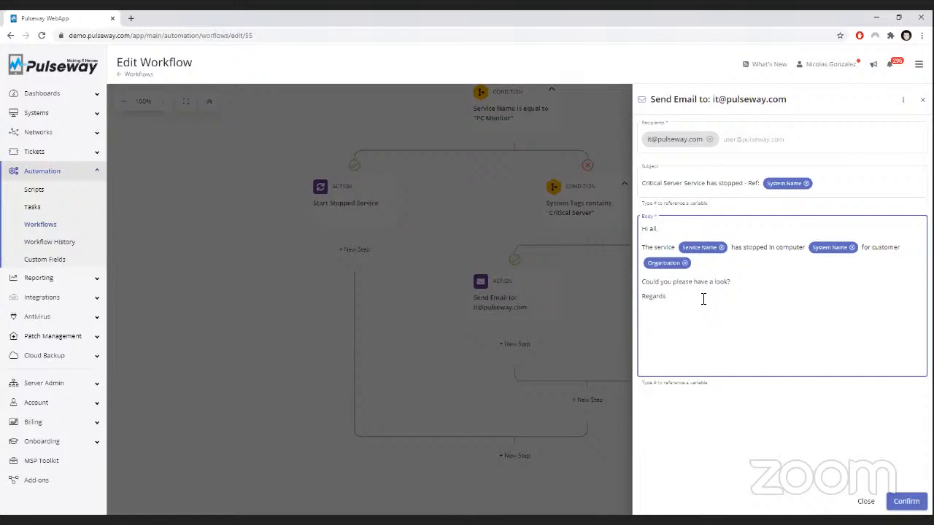
left_click(867, 501)
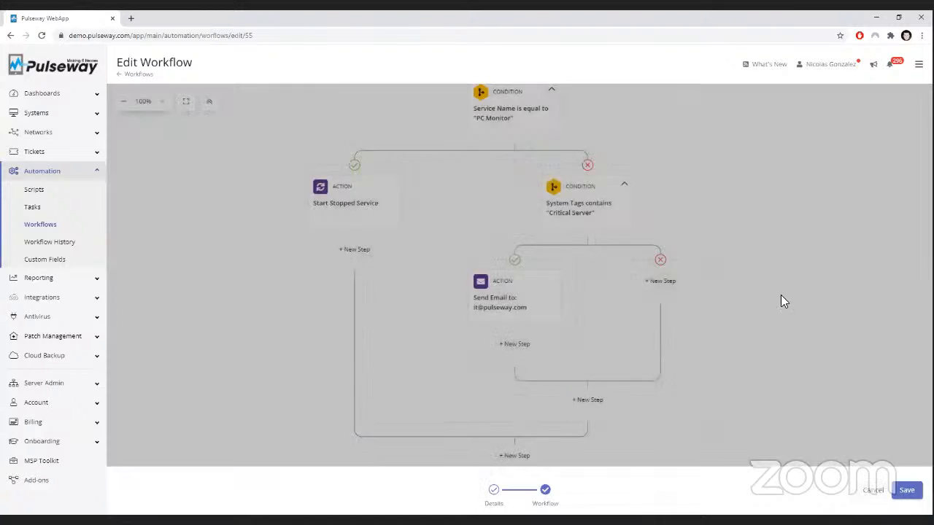
scroll(727, 216, "up", 1)
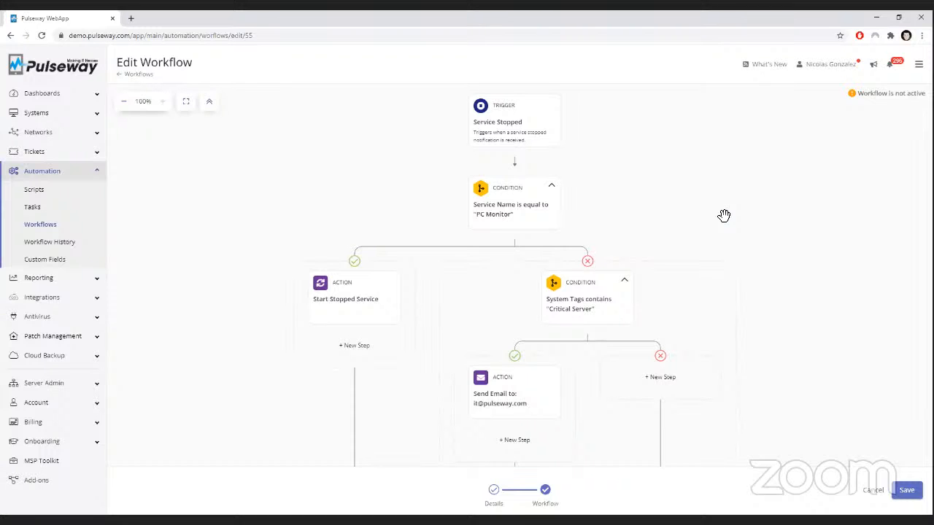
- Open the Webinar Demo Large workflow and examine its chain of Partition Name conditions from the Low HDD Space trigger downward
left_click(85, 226)
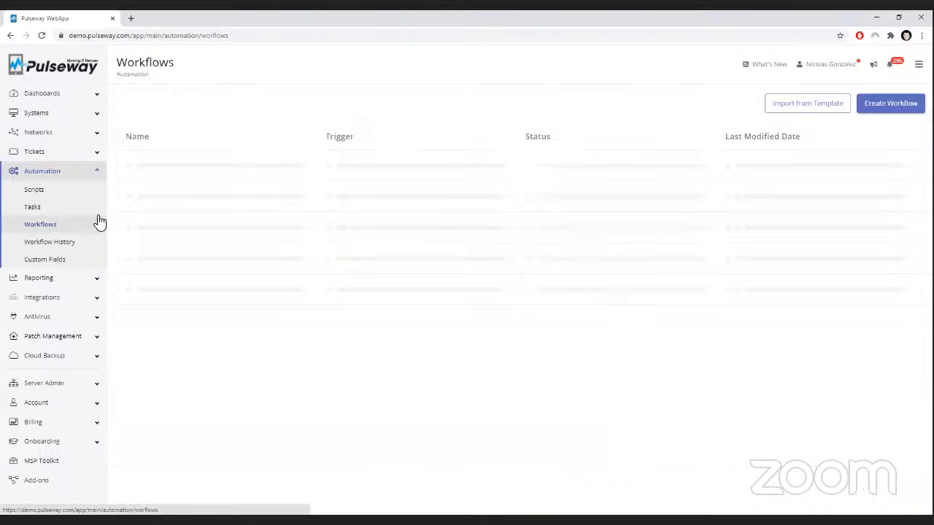
left_click(391, 202)
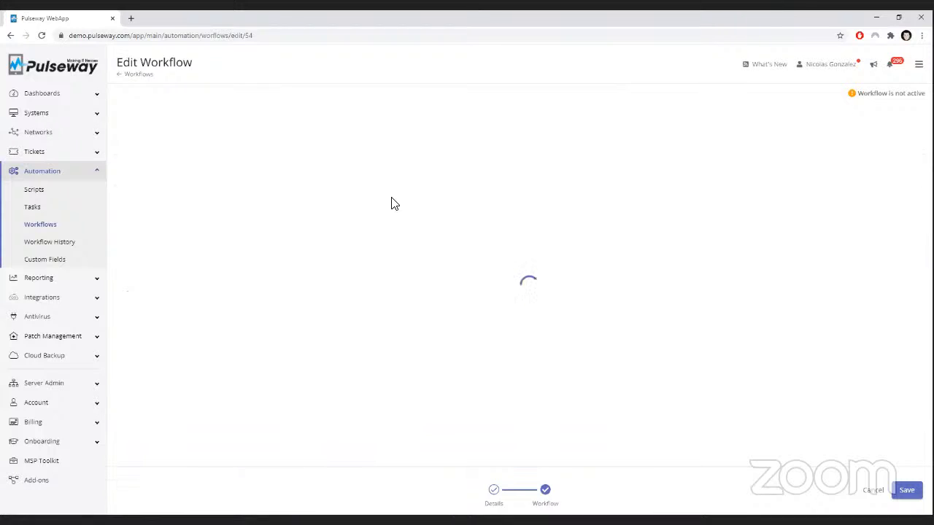
scroll(674, 210, "down", 2)
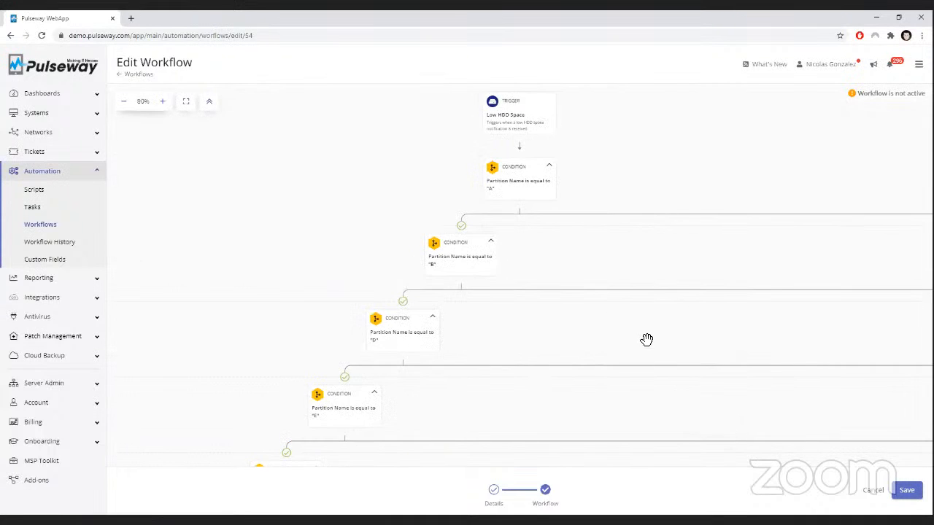
left_click_drag(646, 341, 664, 275)
scroll(638, 342, "down", 2)
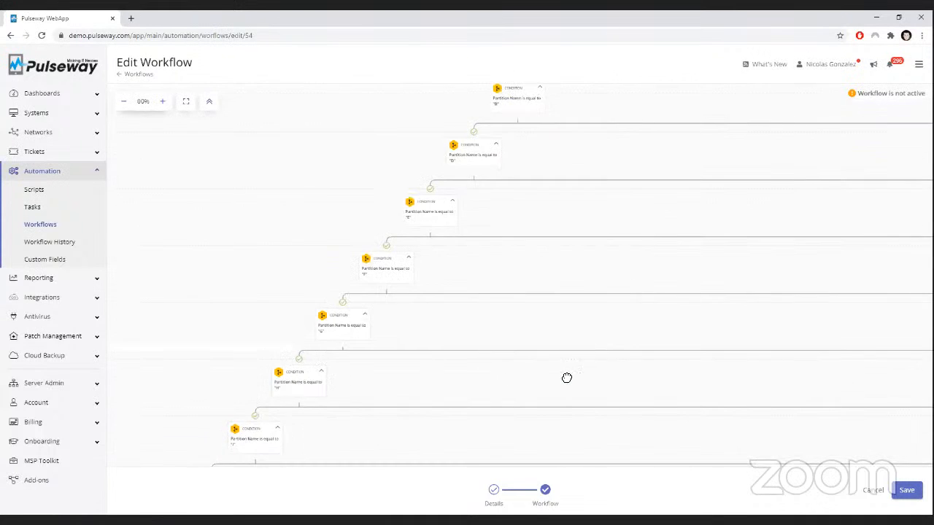
left_click_drag(576, 338, 759, 156)
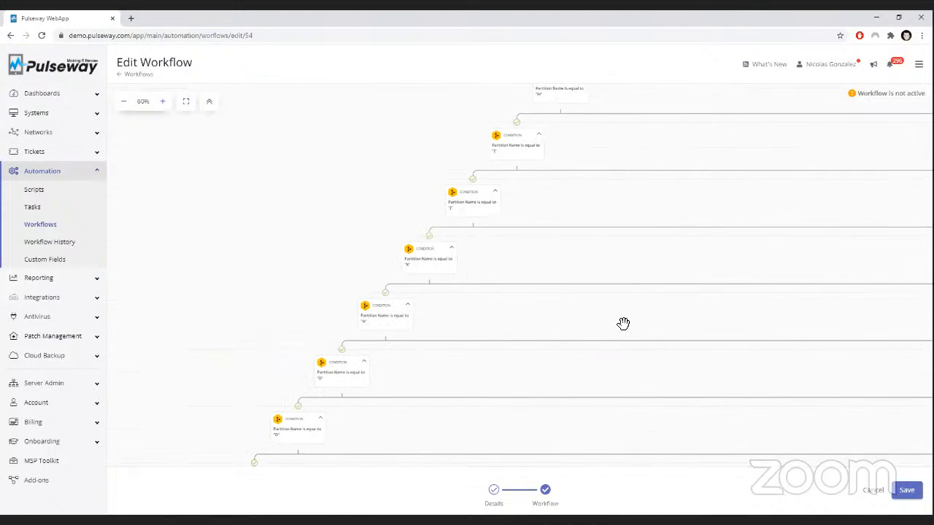
left_click_drag(621, 323, 759, 197)
left_click_drag(606, 245, 440, 226)
left_click_drag(370, 135, 411, 253)
left_click_drag(360, 205, 354, 208)
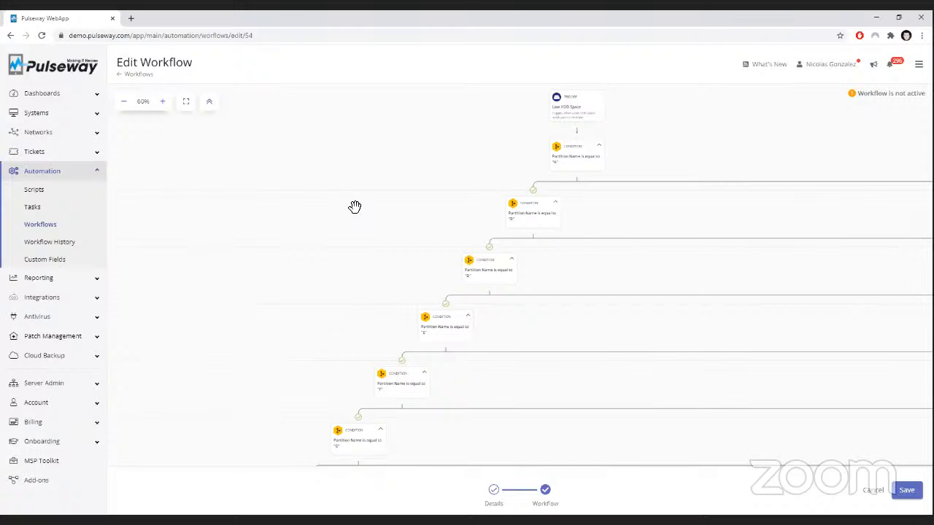
- Collapse the branches beneath the first Partition Name condition, the one checking for "A"
left_click(599, 148)
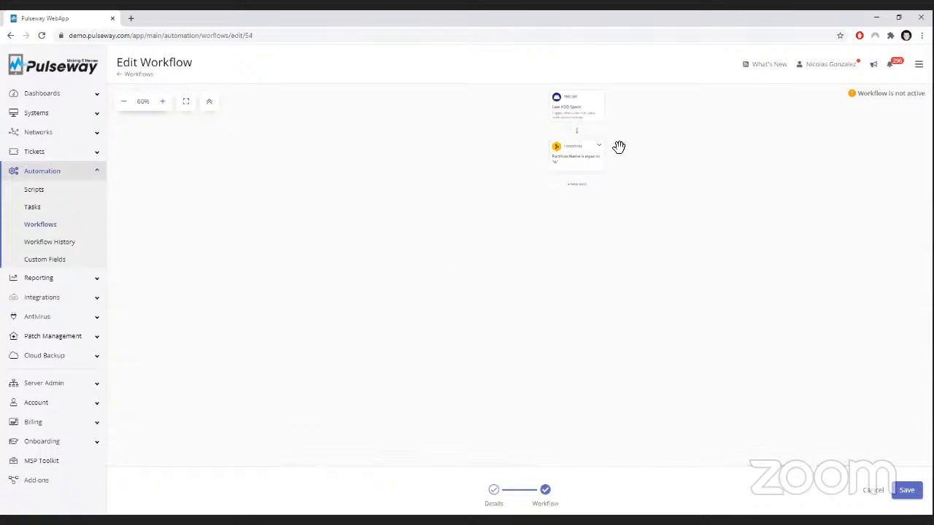
left_click(599, 148)
left_click(599, 148)
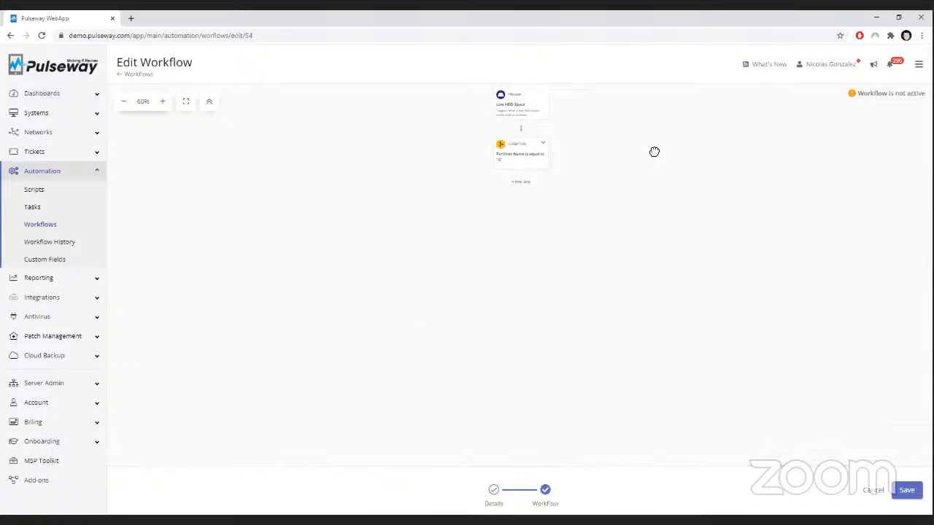
- Reopen the PCMonitor Service Stopped workflow, examine the rule of its Service Name condition and close the condition's settings
left_click(68, 225)
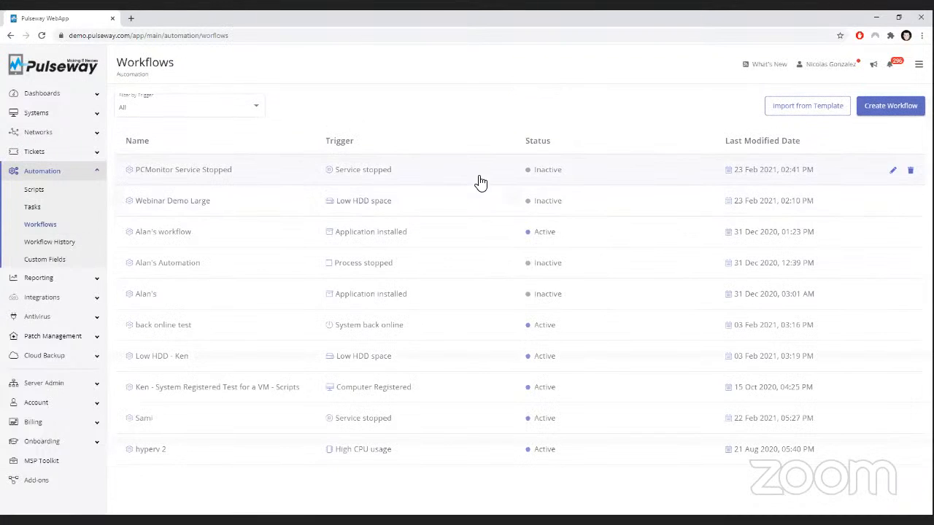
left_click(478, 177)
left_click(538, 210)
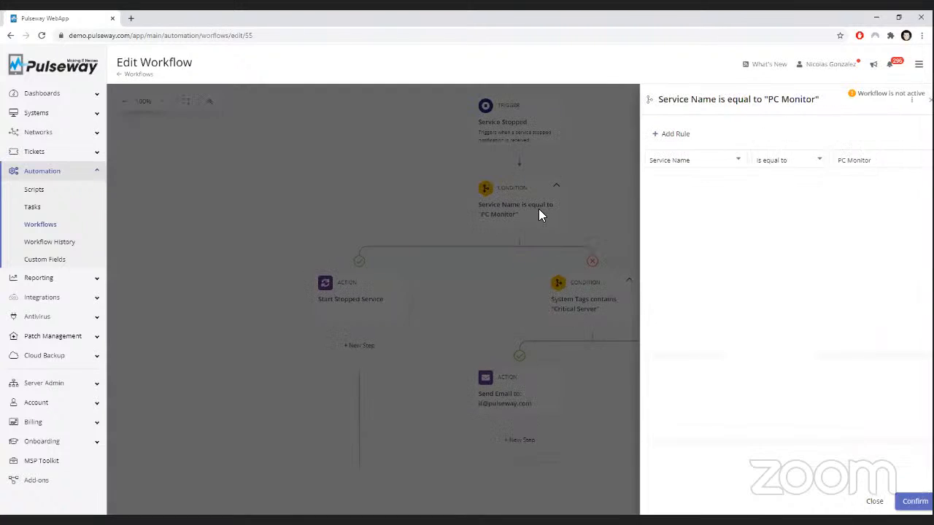
left_click(373, 288)
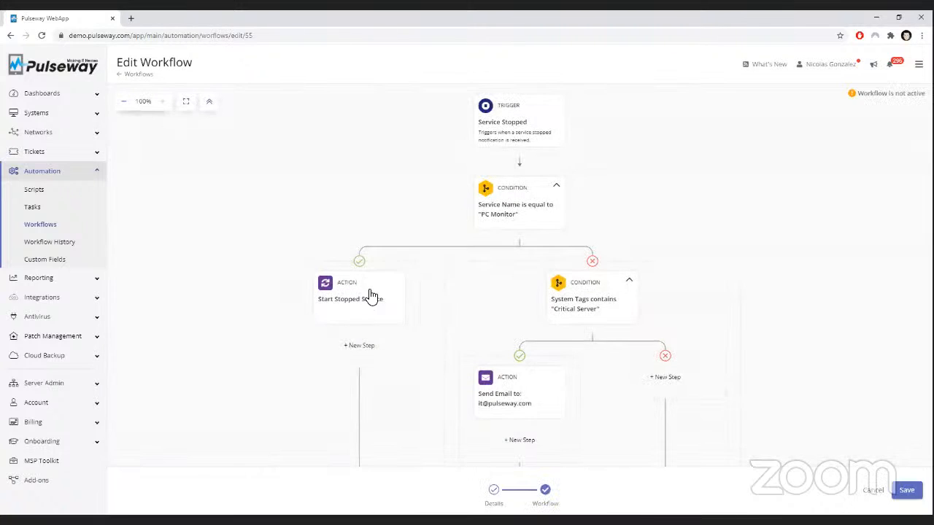
- Examine the Start Stopped Service action's settings and the Send Feedback form, closing both without changes
left_click(372, 292)
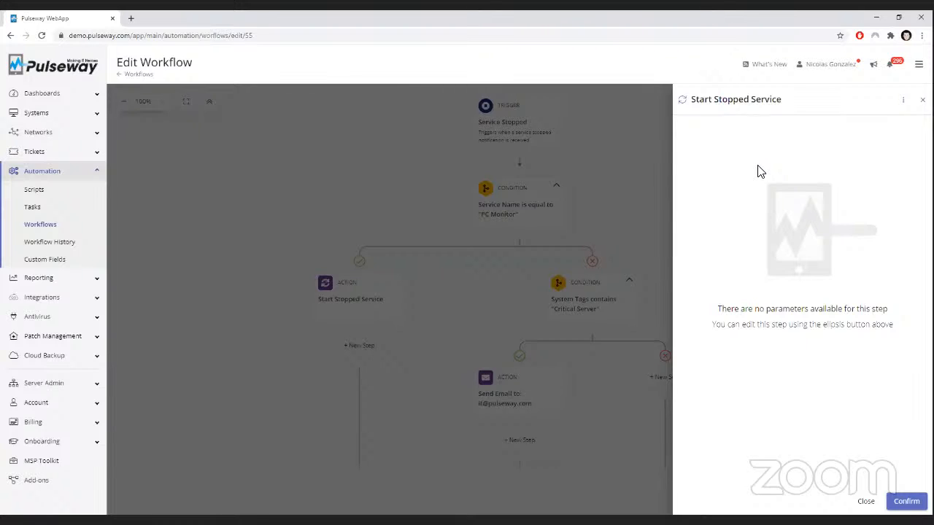
left_click(632, 174)
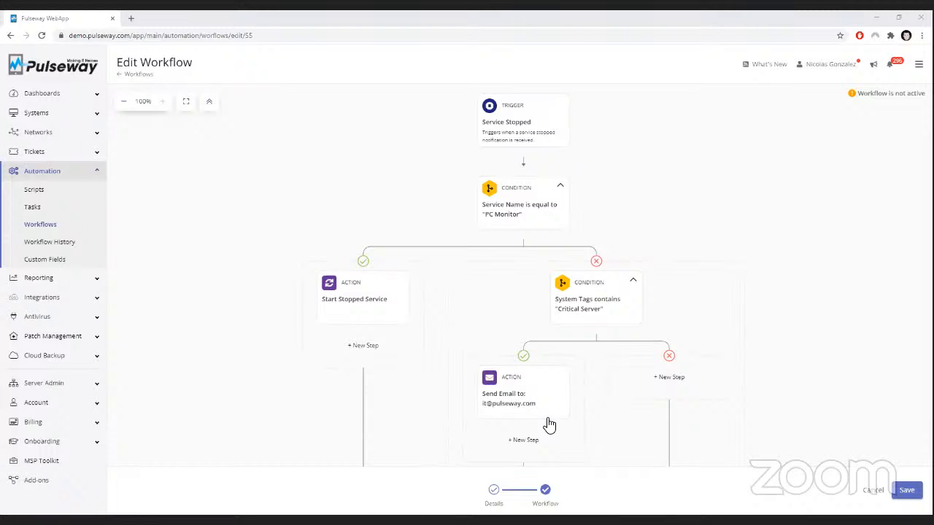
left_click(875, 65)
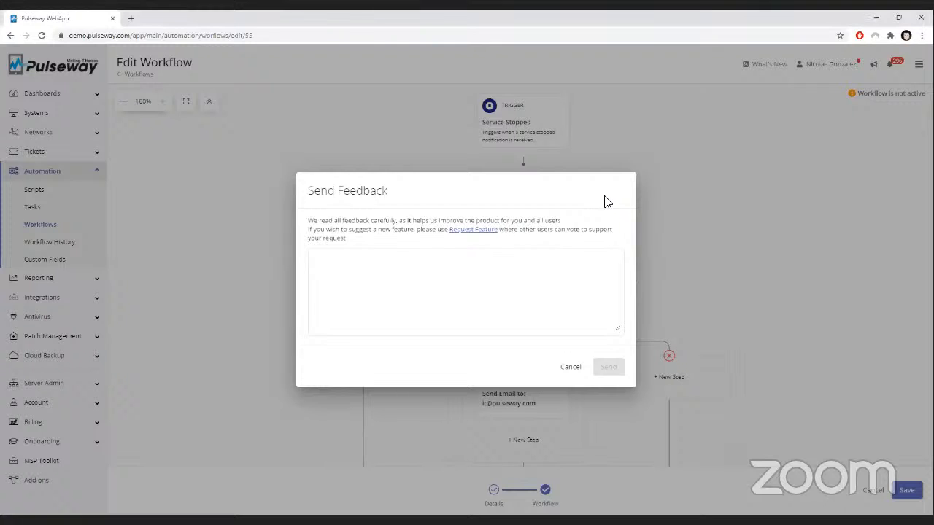
left_click(209, 229)
- Return to the workflows list and view the workflow templates available for import
left_click(88, 232)
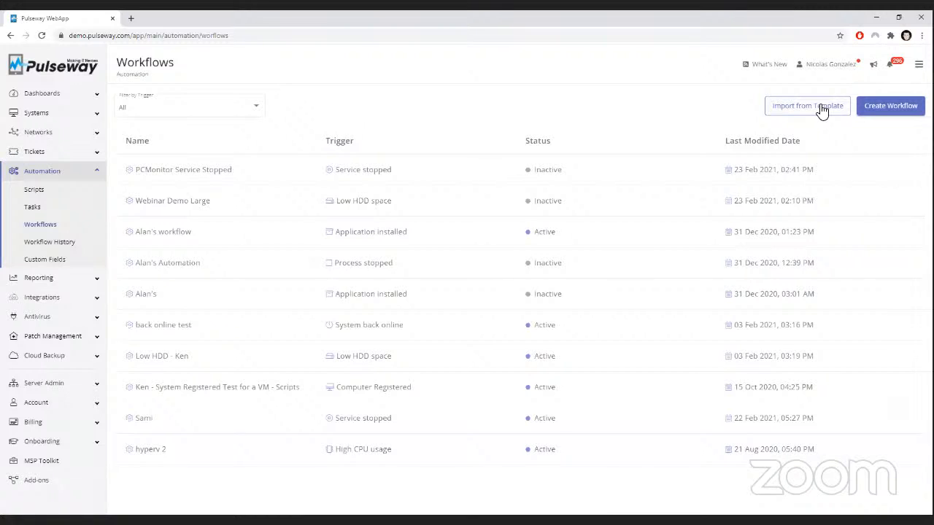
left_click(824, 111)
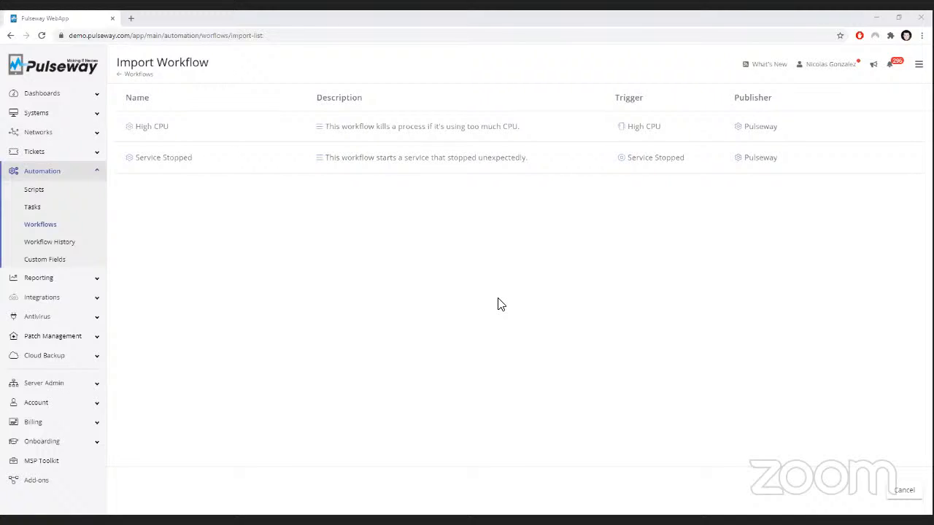
- Open the Webinar script from the presenter's script category, view the form for adding an input variable and cancel it
left_click(66, 192)
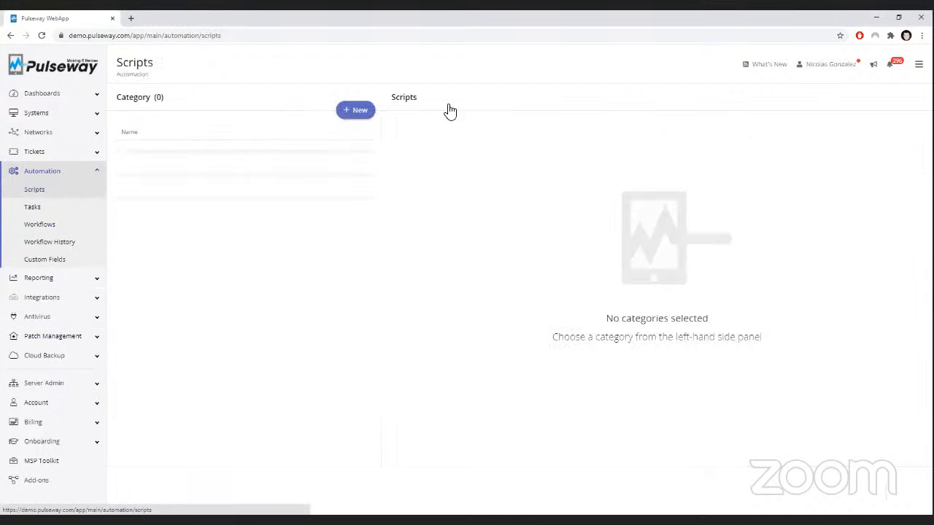
scroll(234, 346, "down", 7)
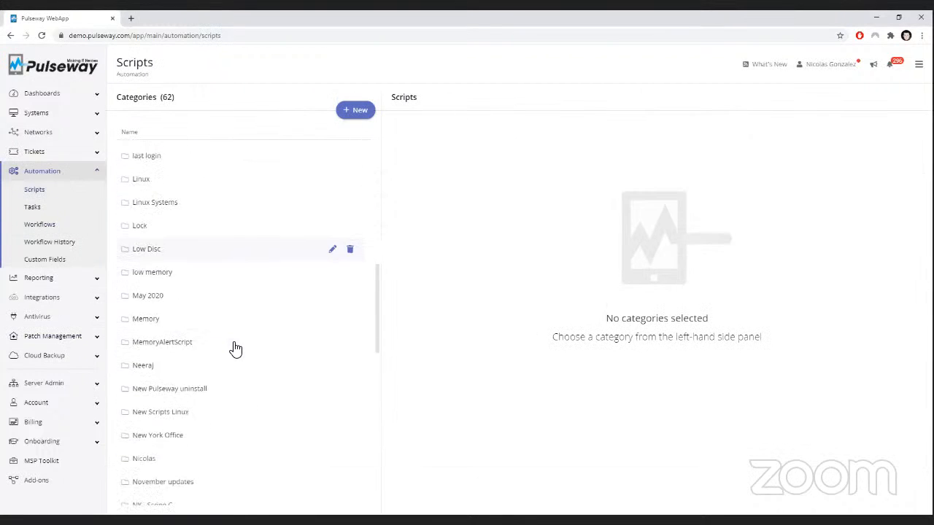
scroll(235, 349, "down", 3)
left_click(210, 364)
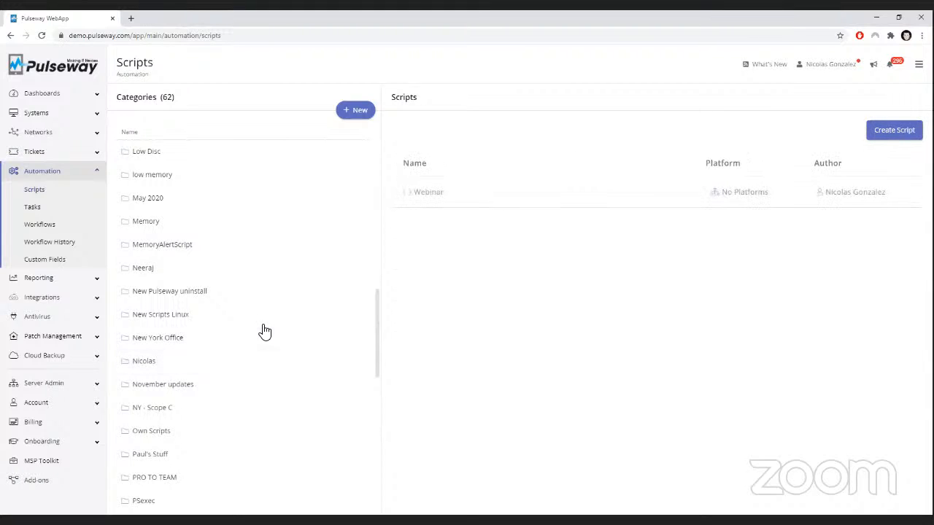
left_click(510, 190)
scroll(465, 217, "down", 1)
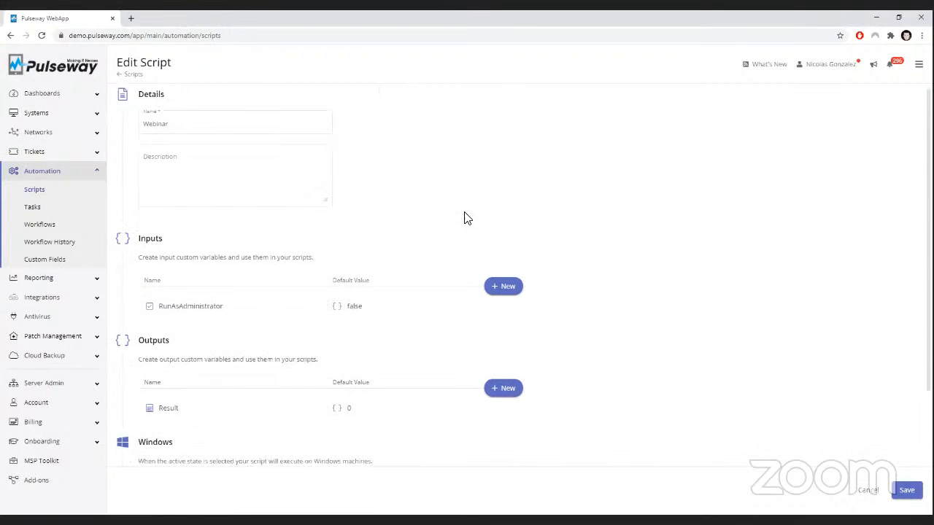
left_click(510, 242)
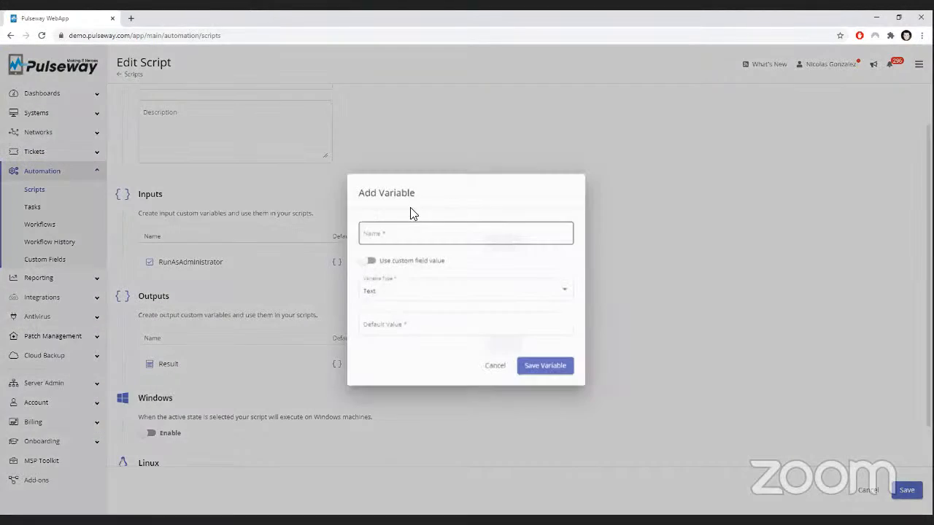
left_click(498, 362)
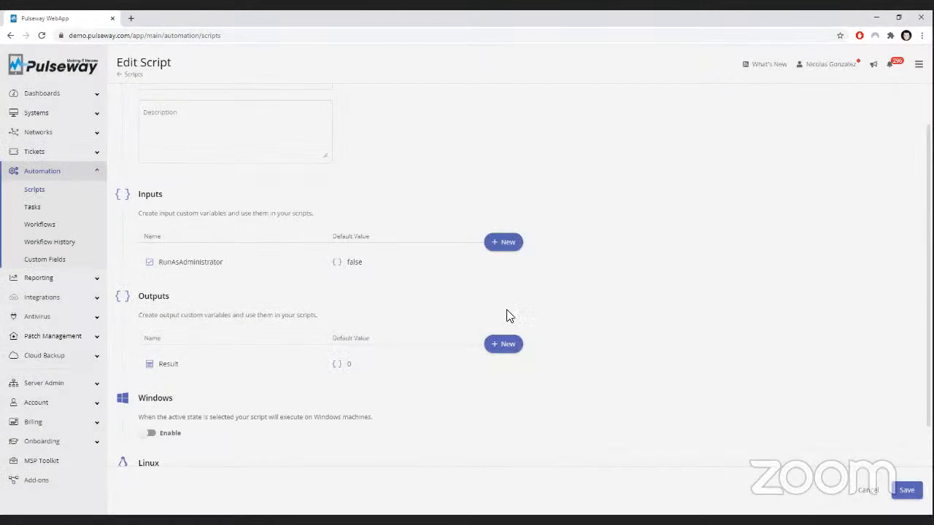
- Enable the Windows platform for the Webinar script and examine the PowerShell code for its input and output variables
scroll(328, 357, "down", 1)
left_click(160, 397)
scroll(200, 382, "down", 2)
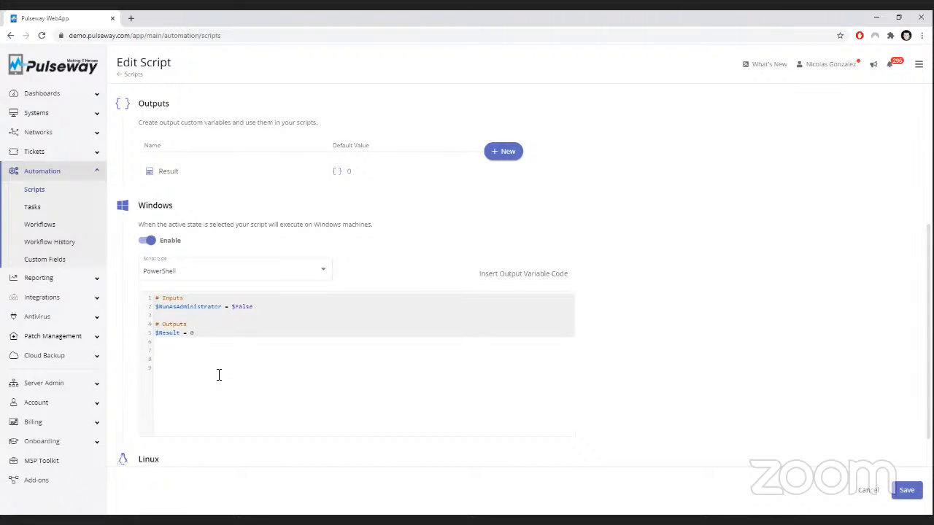
scroll(475, 367, "up", 3)
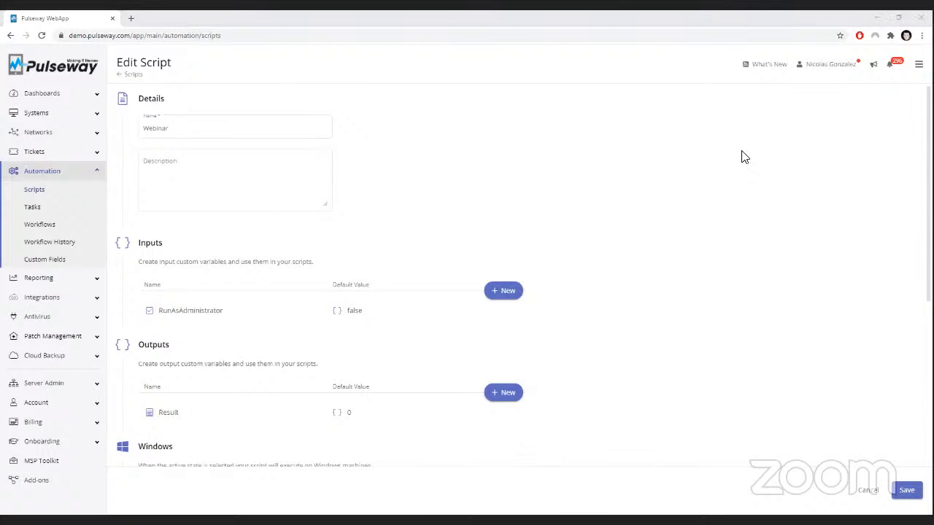
- View the Send Feedback form from the script editor and close it without sending anything
left_click(874, 65)
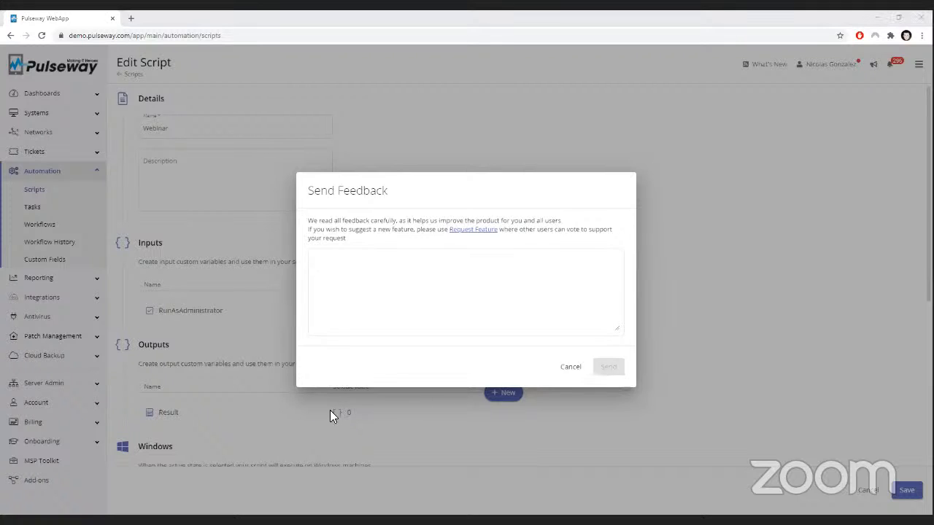
left_click(582, 369)
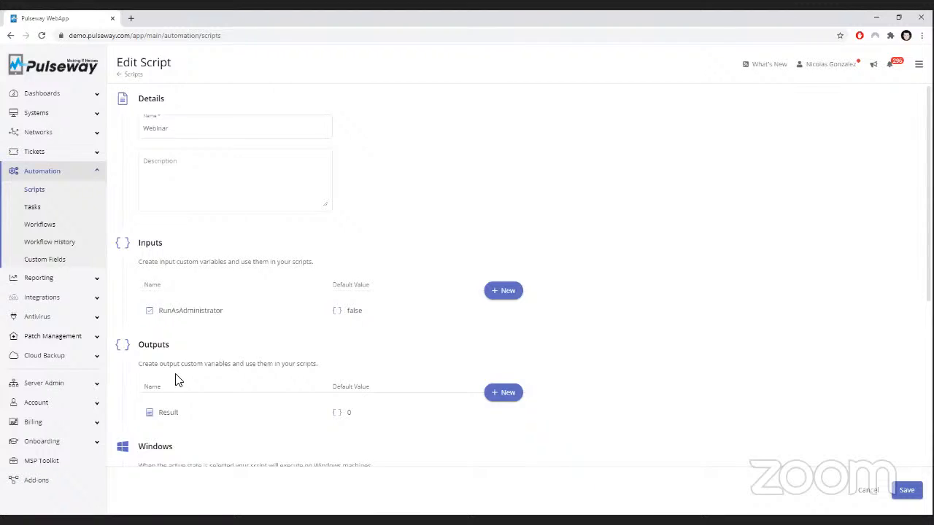
- Open the onboarding training videos and browse them as far as the Automation and Cloud Backup videos
left_click(78, 444)
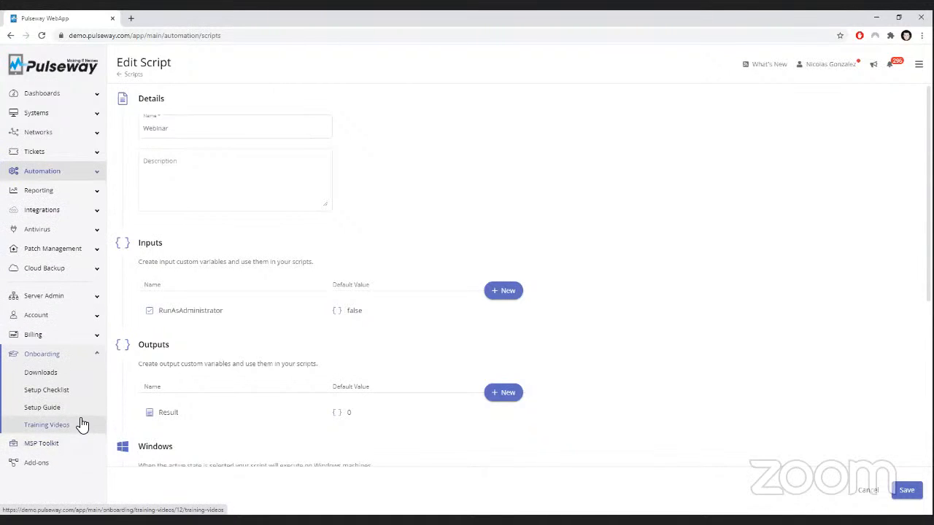
left_click(82, 424)
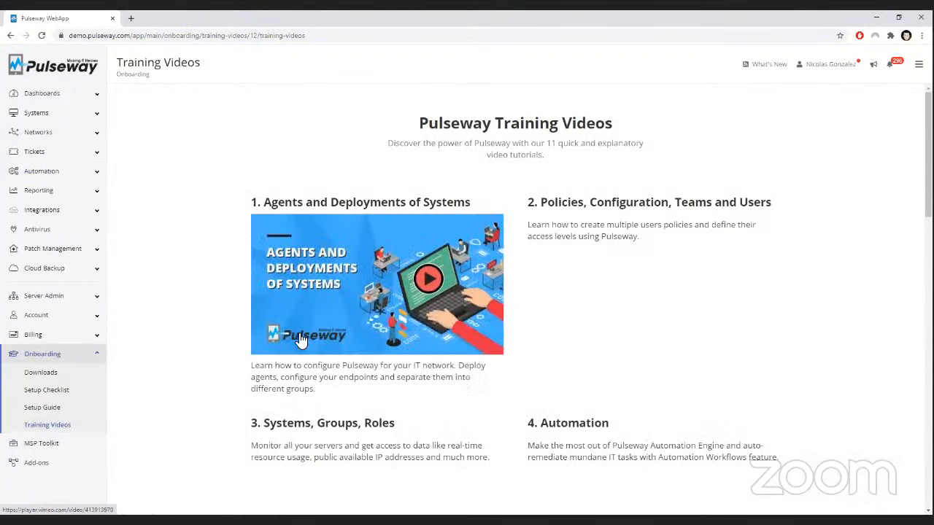
scroll(211, 328, "down", 2)
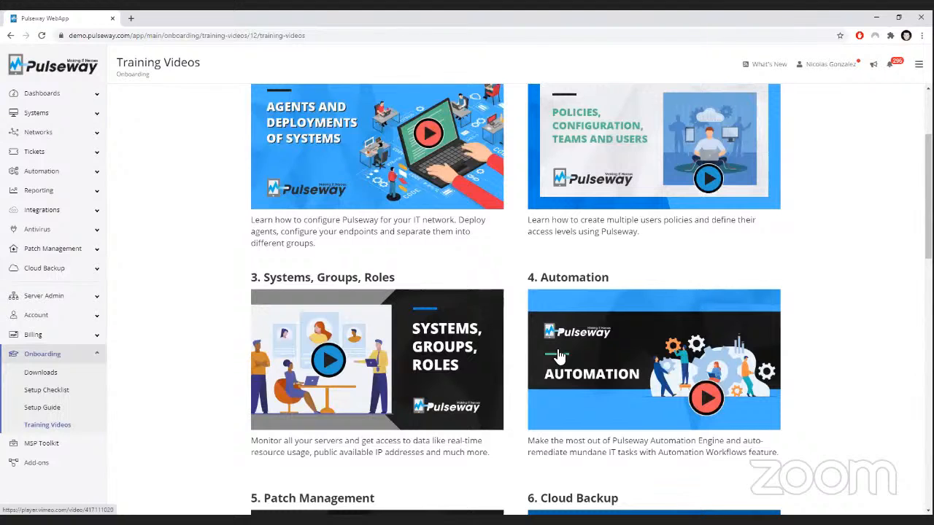
scroll(612, 271, "down", 2)
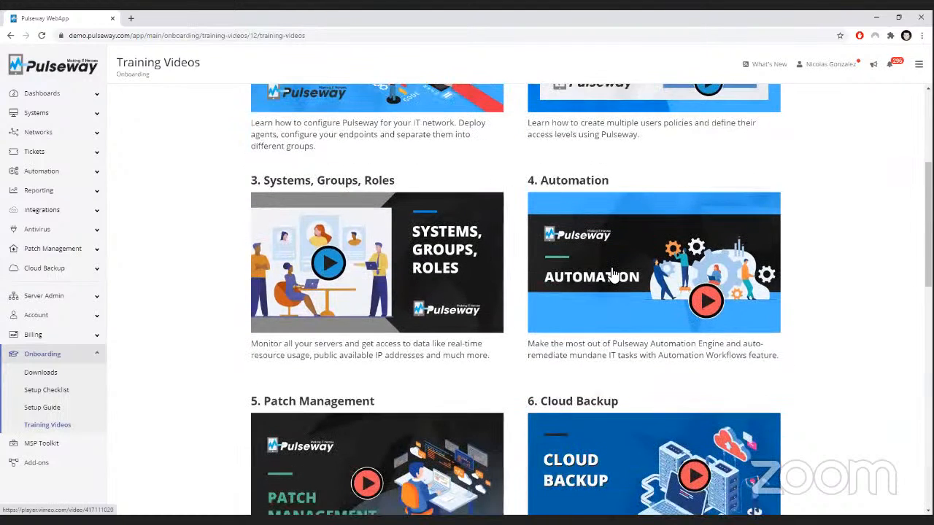
scroll(612, 272, "up", 2)
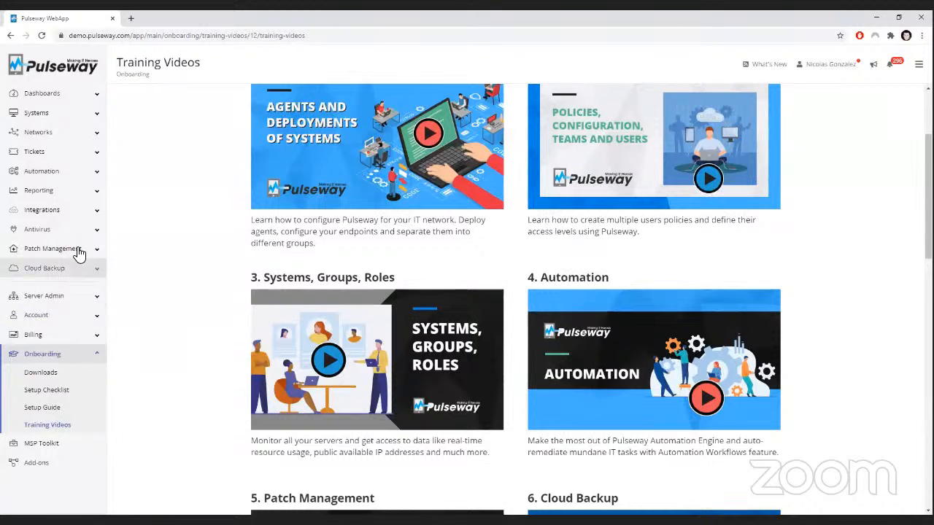
- Go back to the automation workflows list, view the Send Feedback form and cancel it
left_click(84, 177)
left_click(82, 225)
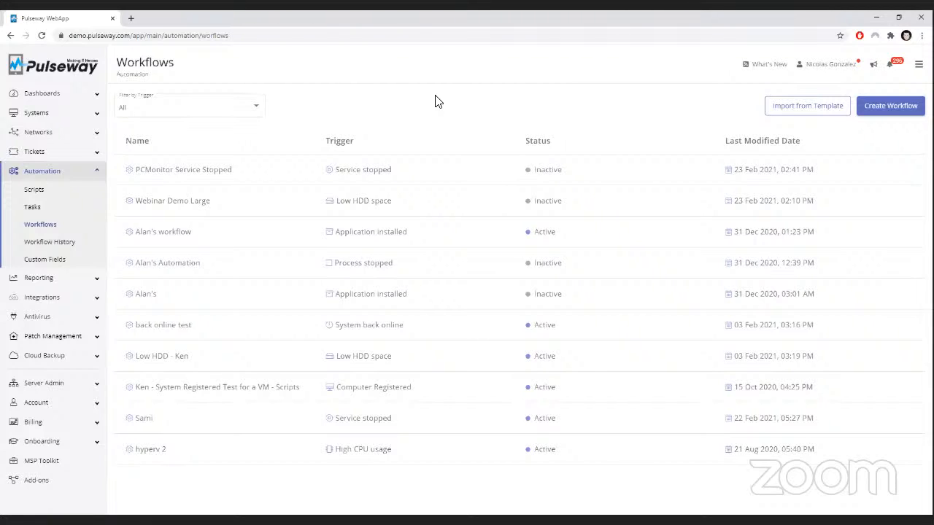
left_click(873, 65)
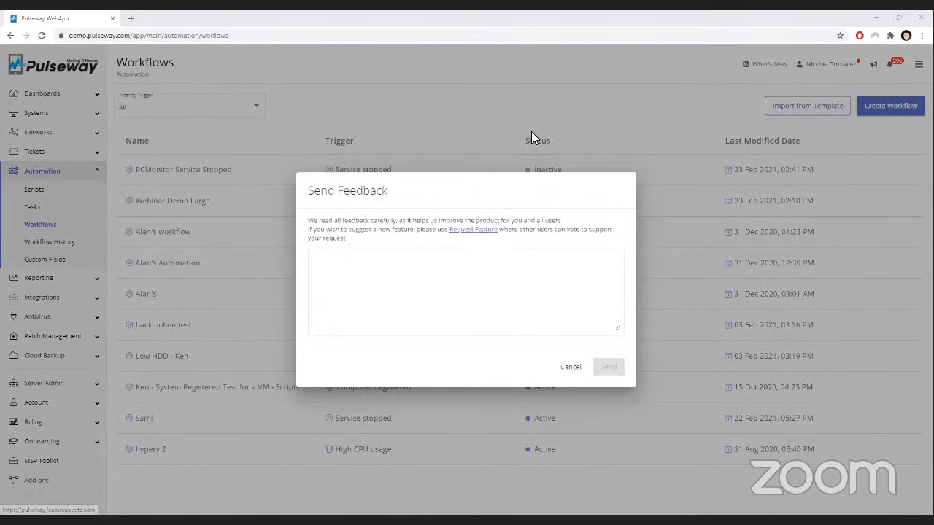
left_click(570, 368)
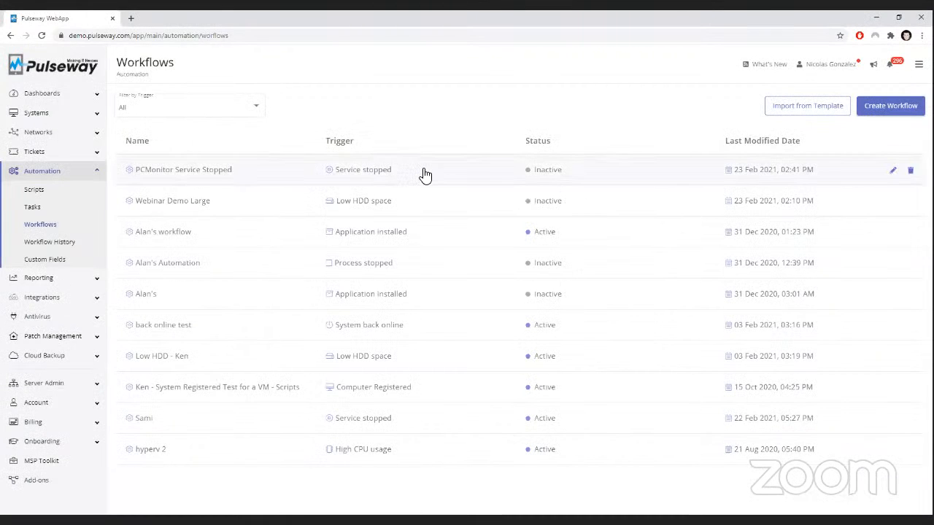
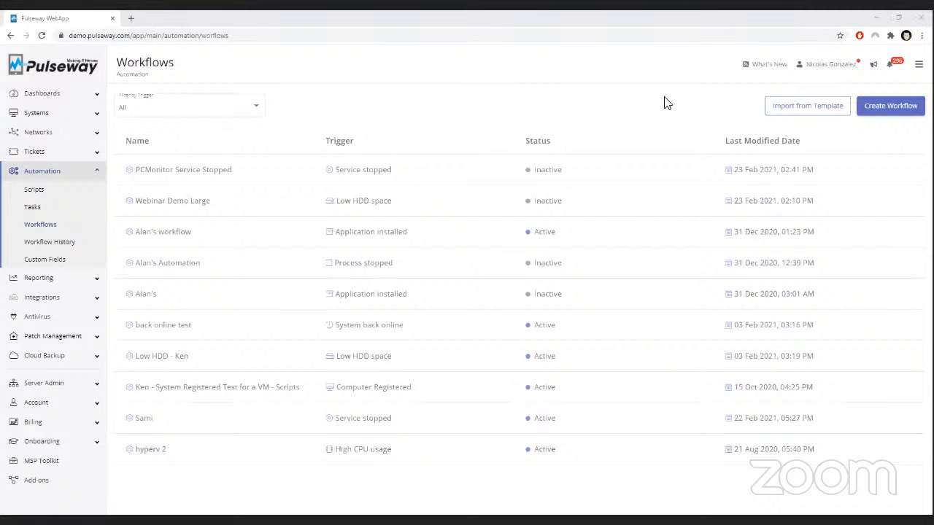
- Open the PCMonitor Service Stopped workflow and bring its System Tags condition branches into view
left_click(616, 169)
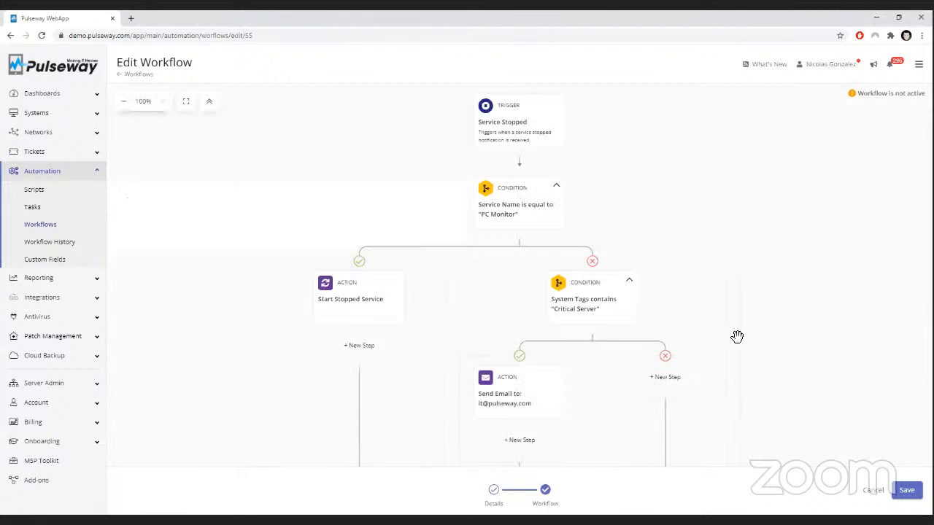
left_click_drag(737, 336, 667, 204)
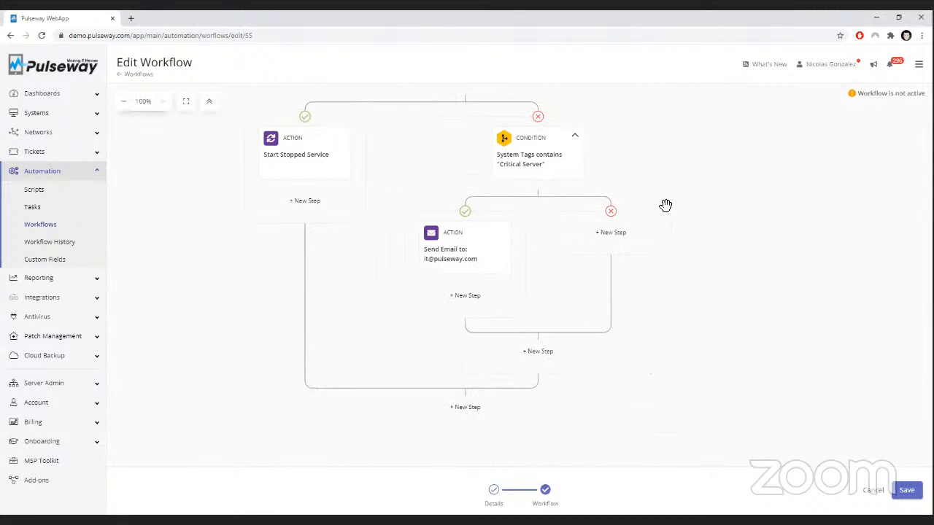
- Open Scripts in a second browser tab and examine the Webinar script's input and output variables
middle_click(82, 192)
left_click(163, 20)
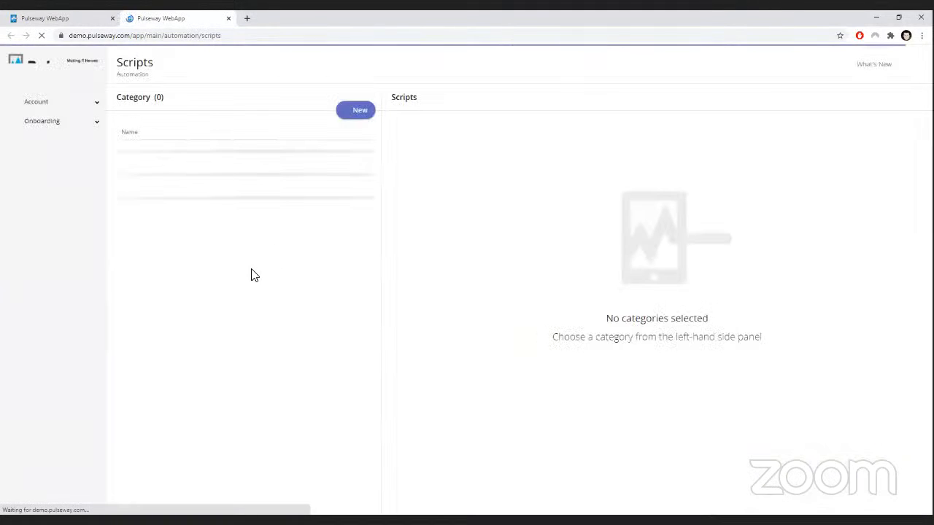
scroll(233, 290, "down", 7)
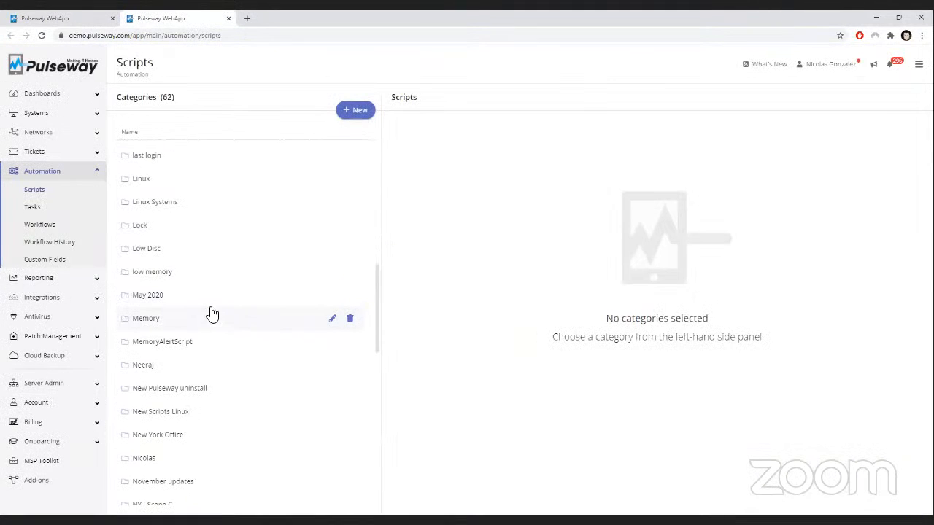
left_click(207, 455)
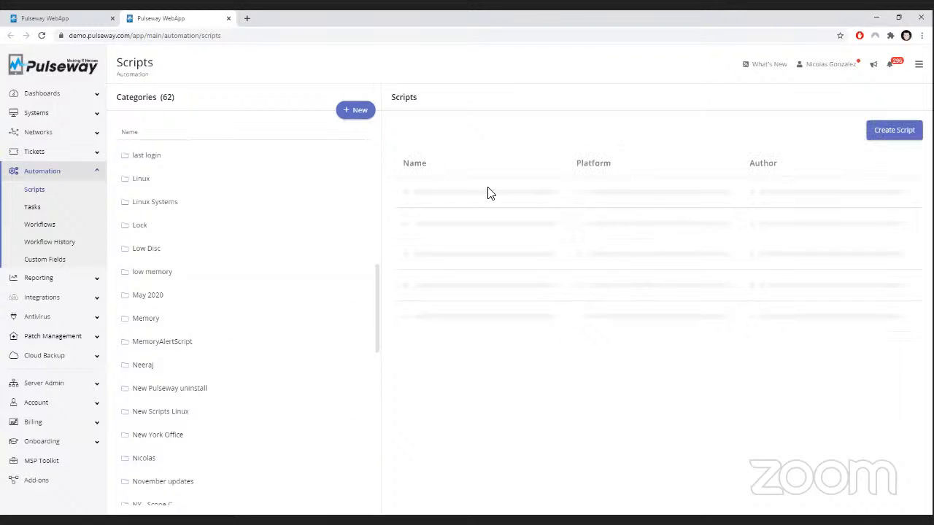
left_click(486, 198)
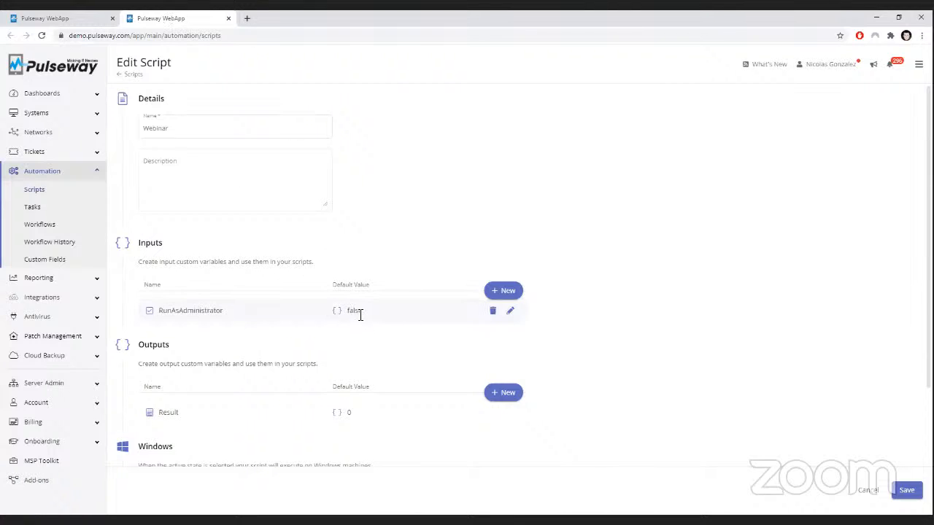
- Add a Run Script action using the Webinar script to the false branch of the "Critical Server" System Tags condition
left_click(79, 25)
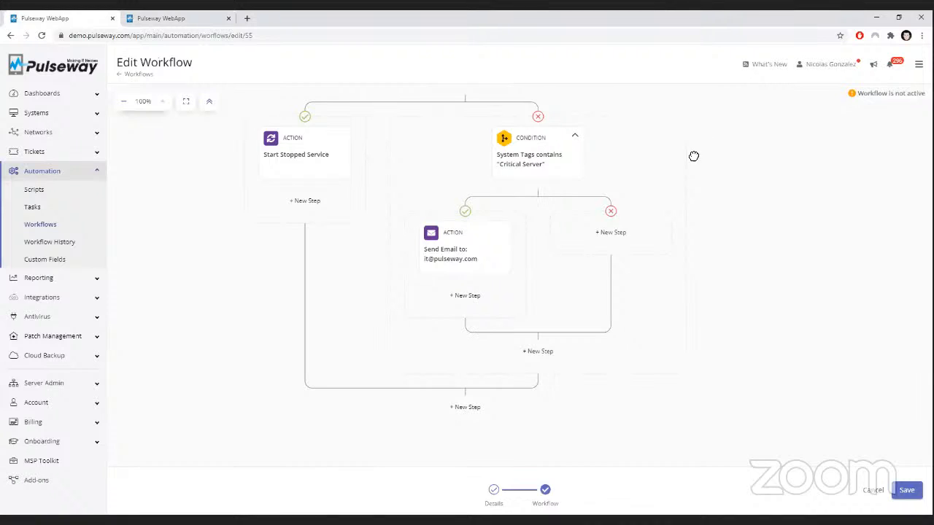
left_click_drag(694, 157, 667, 186)
left_click(584, 271)
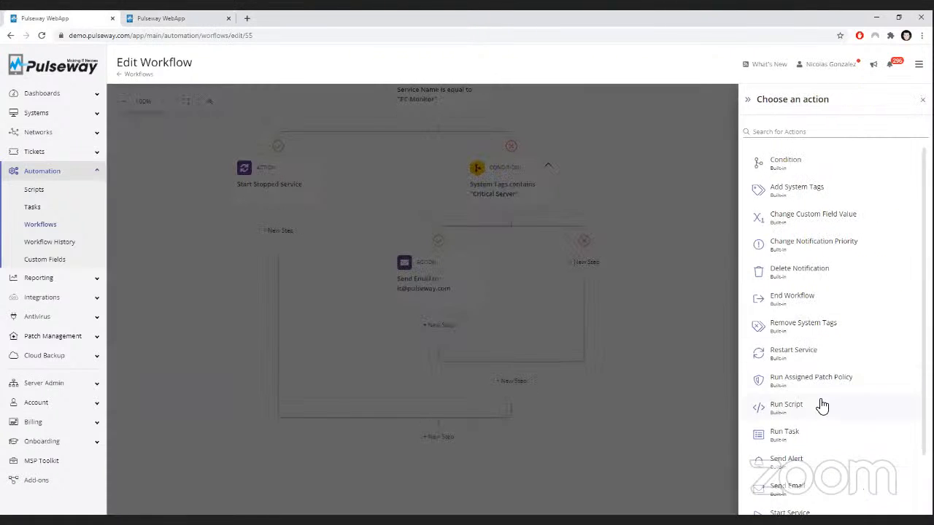
left_click(820, 406)
left_click(789, 137)
type("webinar")
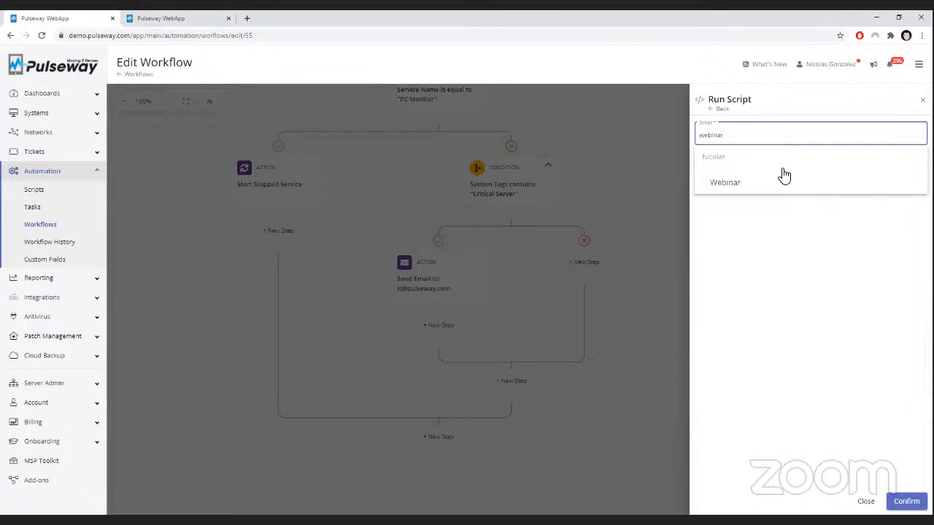
left_click(780, 182)
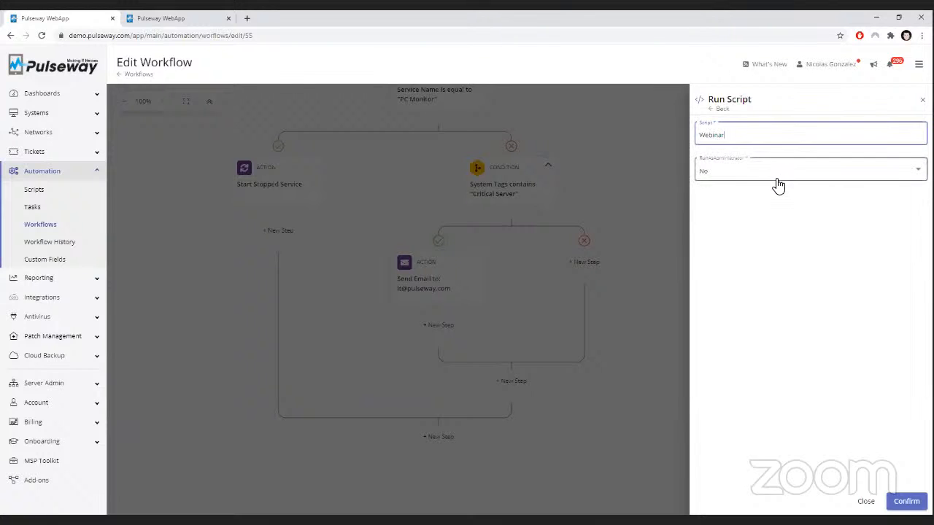
- Check the Webinar script's input default, set RunAsAdministrator to Yes for the Run Script action and confirm it
left_click(725, 164)
left_click(730, 174)
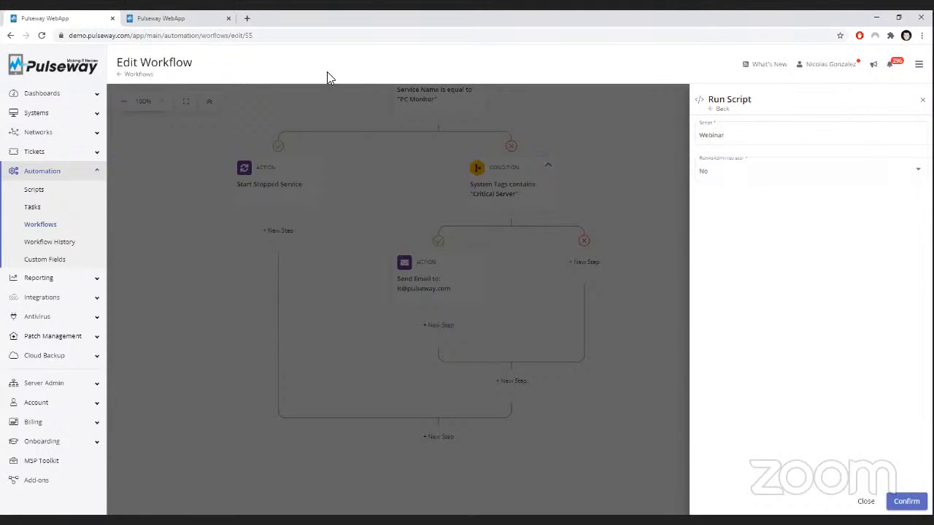
left_click(194, 20)
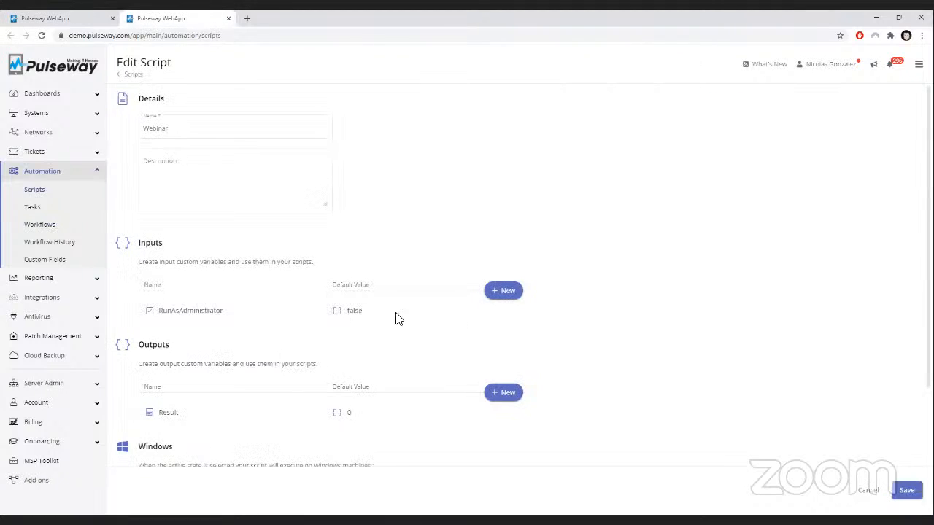
left_click(73, 19)
left_click(780, 179)
left_click(773, 153)
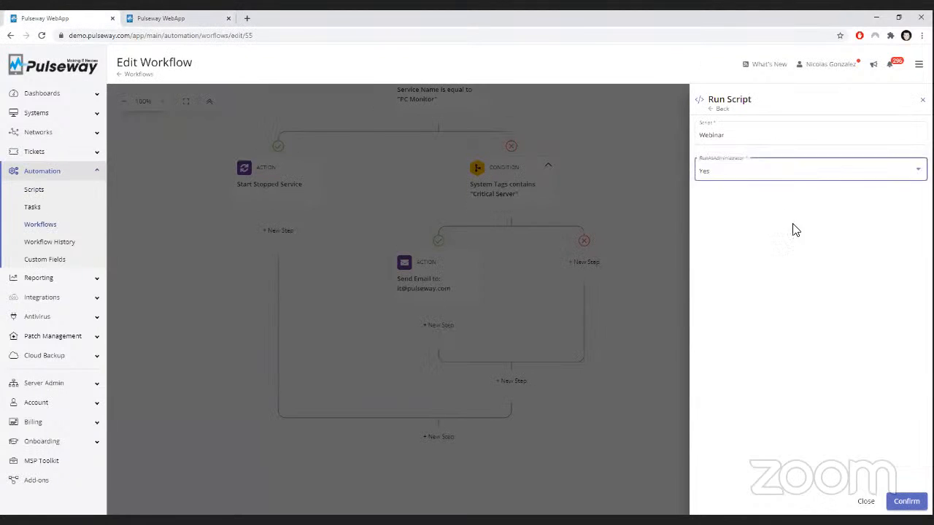
left_click(905, 501)
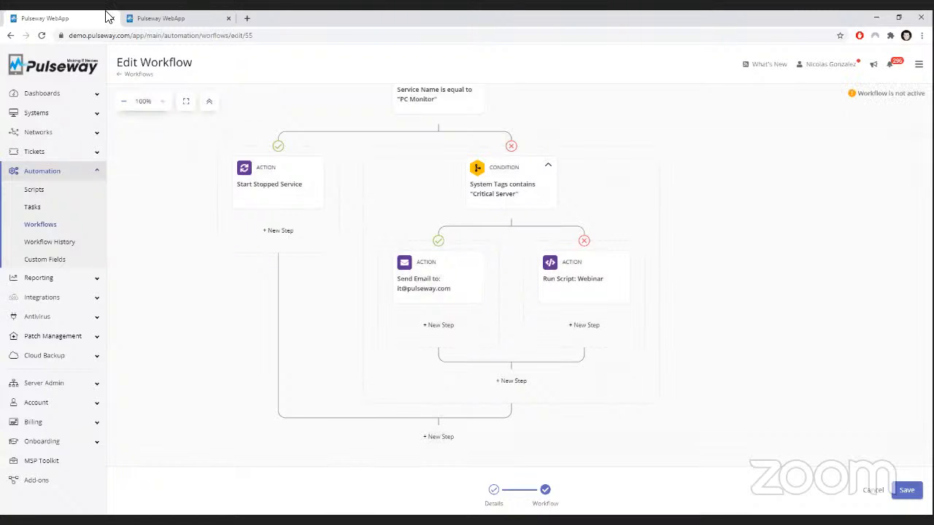
- Compare the RunAsAdministrator default in the Webinar script with the value in the Run Script: Webinar workflow step
left_click(135, 18)
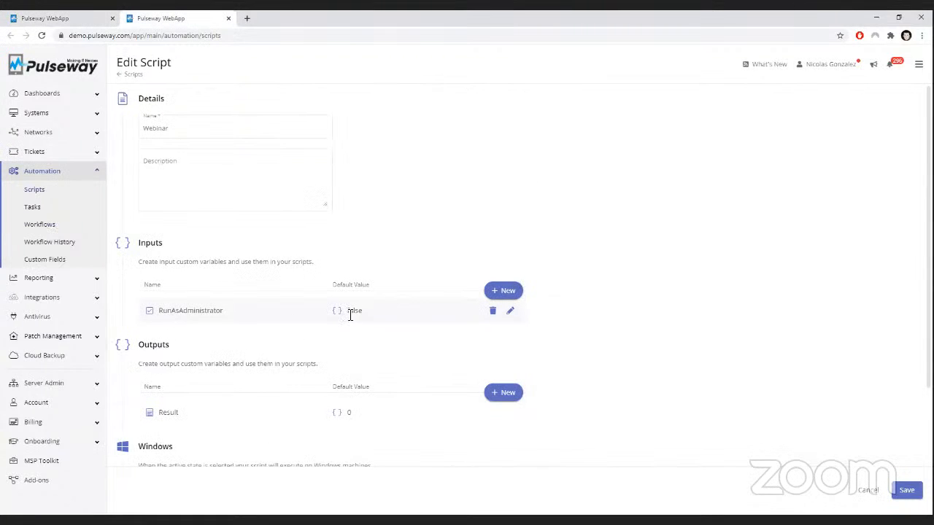
left_click(89, 19)
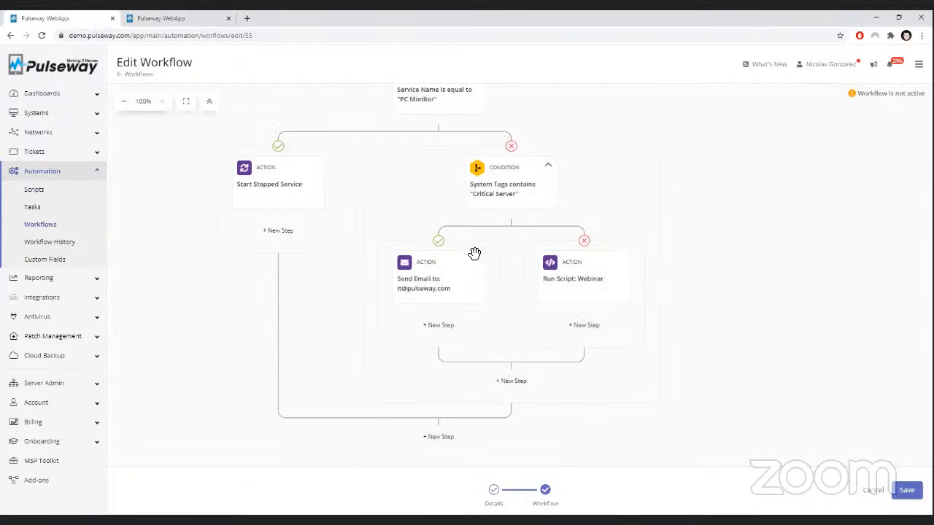
left_click(563, 294)
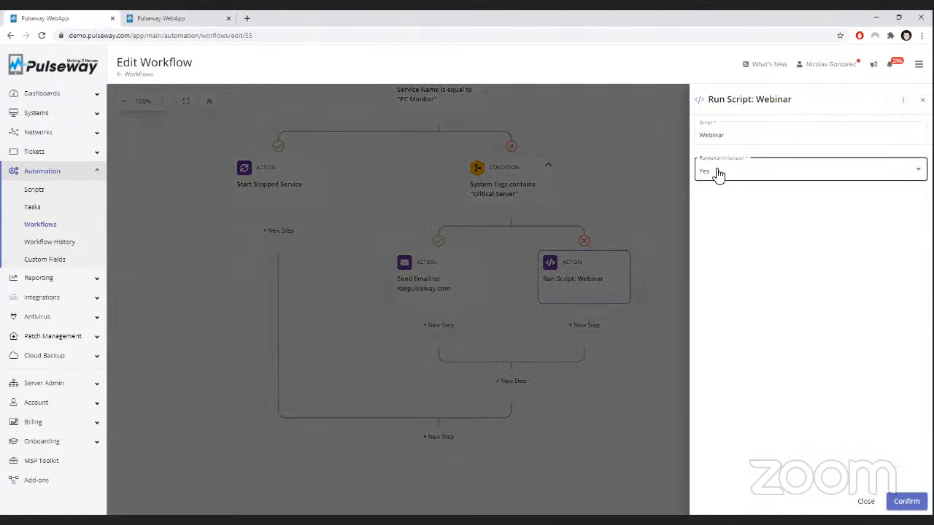
left_click(868, 502)
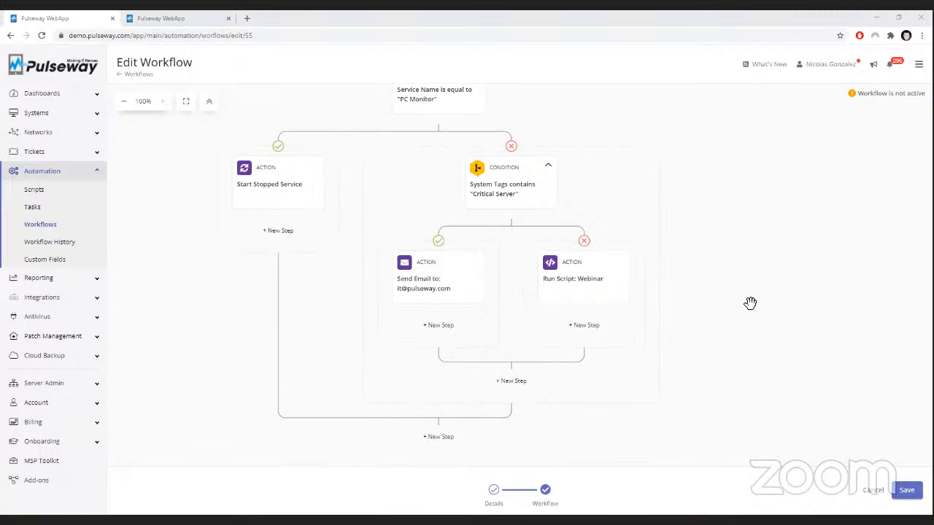
- Add a Delete Notification action below Run Script: Webinar in the same branch
scroll(591, 164, "down", 2)
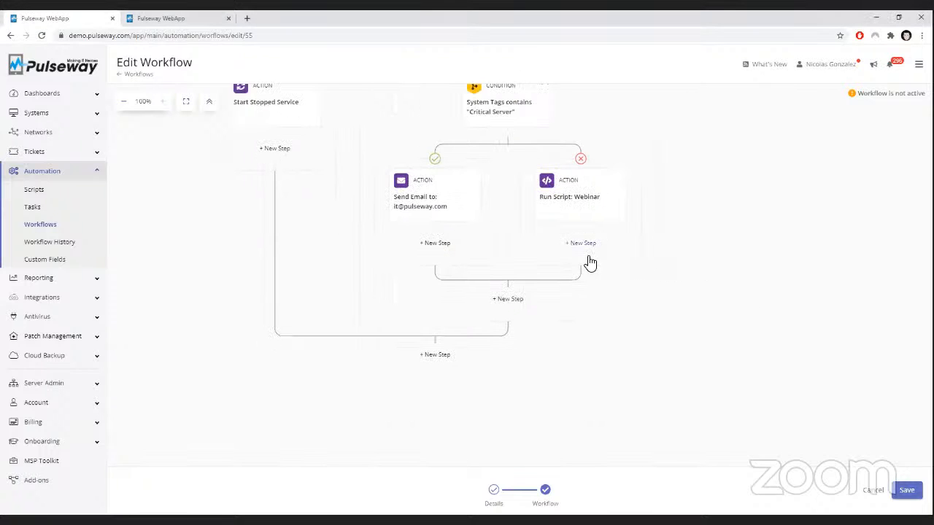
left_click(584, 245)
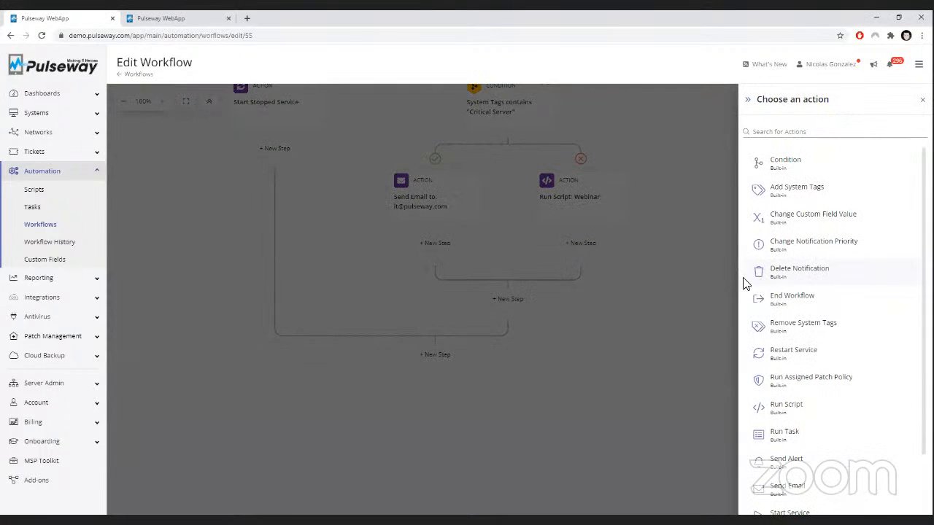
left_click(781, 270)
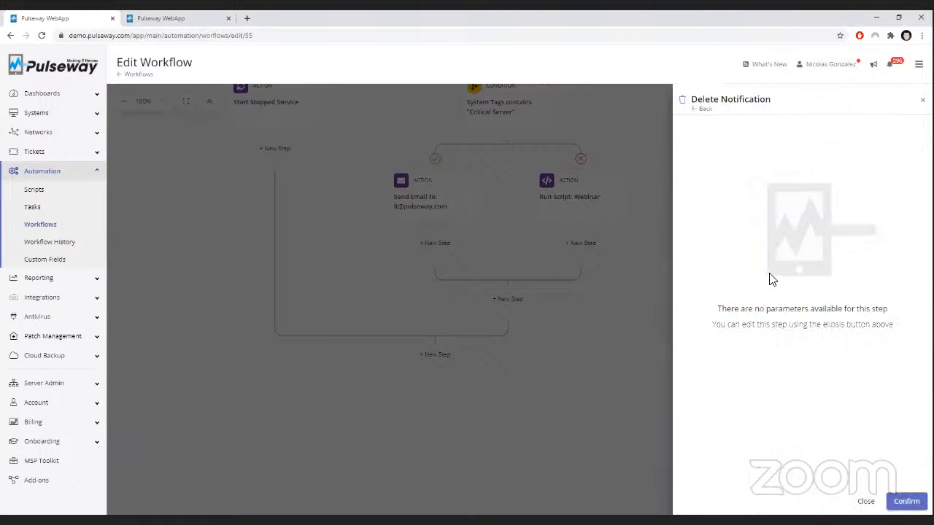
left_click(903, 503)
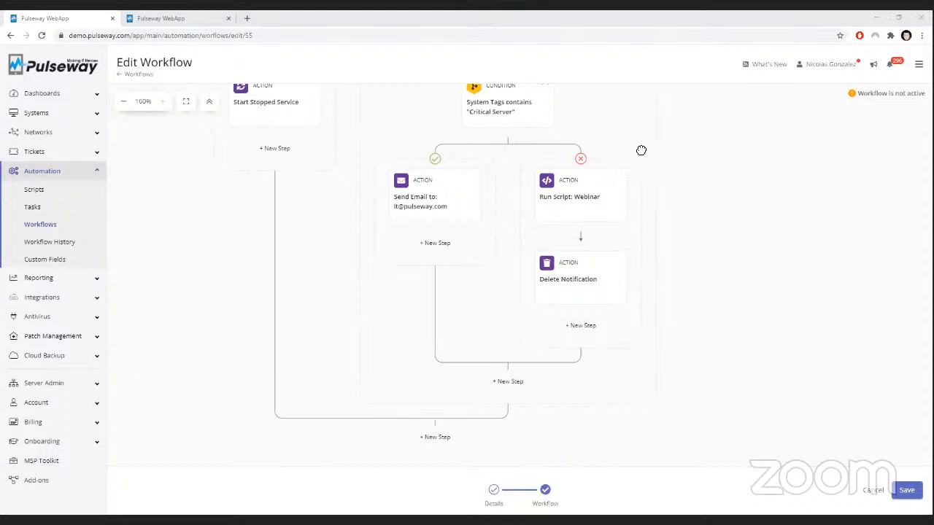
- View the parameters of the workflow's Service Stopped trigger and close them
scroll(641, 150, "up", 5)
left_click(440, 146)
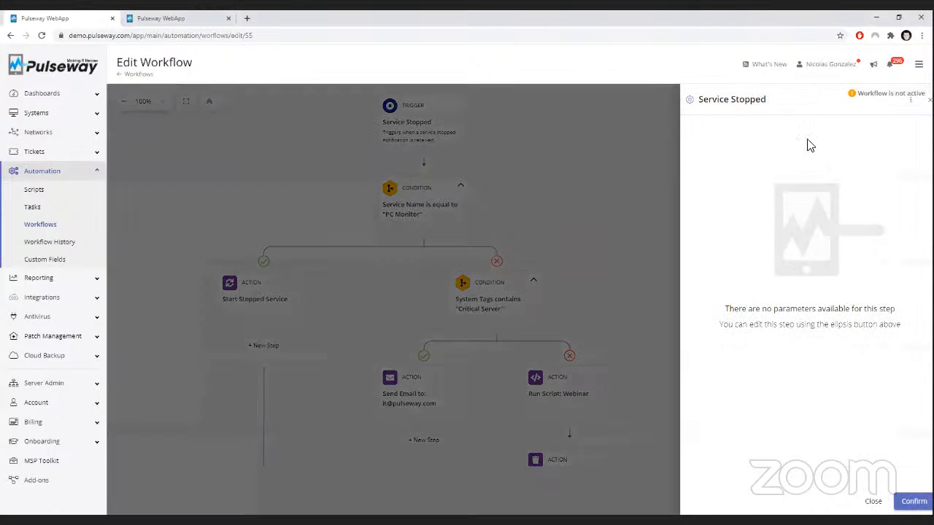
left_click(867, 501)
- Leave the workflow, start creating a new one without a name and browse the available triggers
left_click(69, 229)
left_click(890, 105)
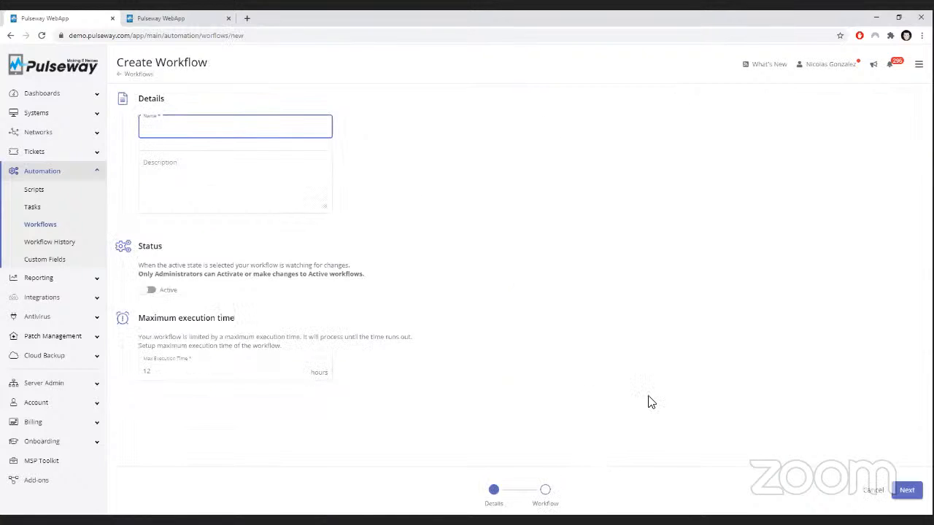
left_click(907, 490)
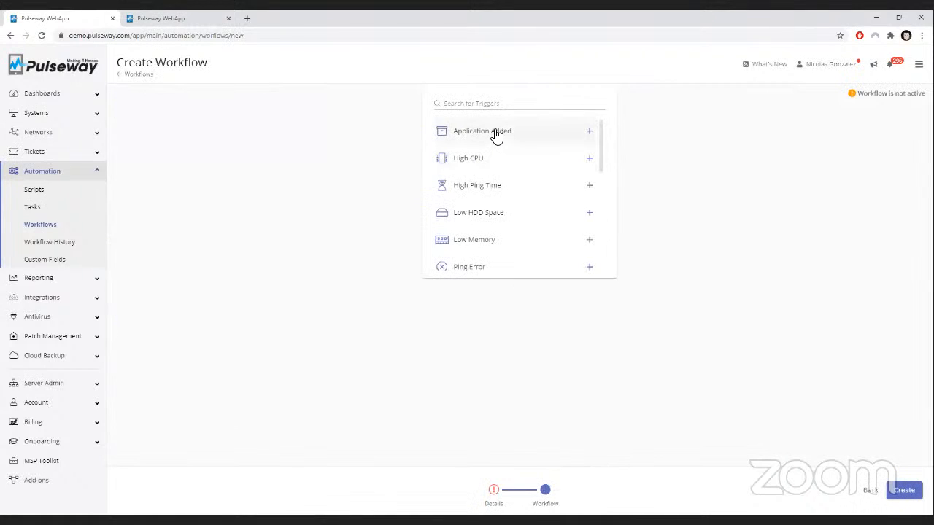
scroll(497, 136, "down", 1)
scroll(495, 138, "down", 5)
scroll(490, 226, "up", 8)
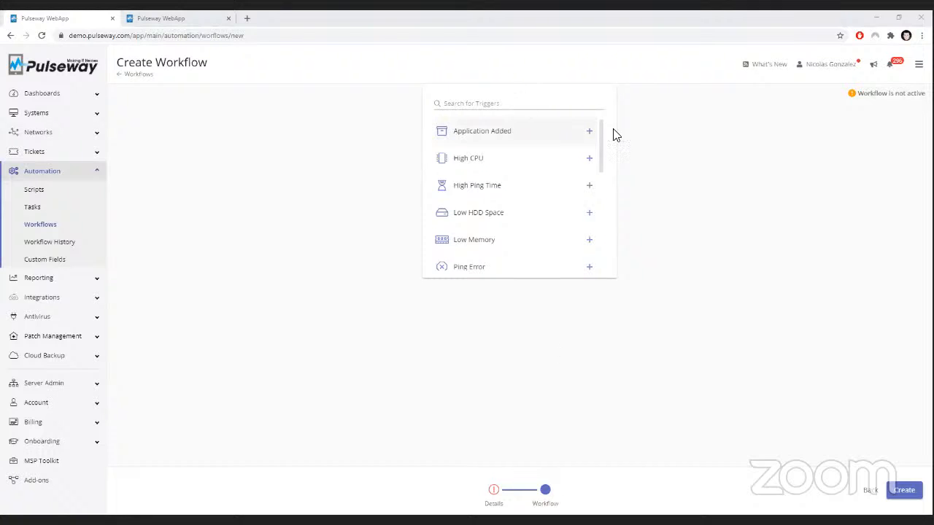
- Choose System Registered as the new workflow's trigger, and view the actions offered for its first step without adding one
left_click_drag(600, 132, 605, 203)
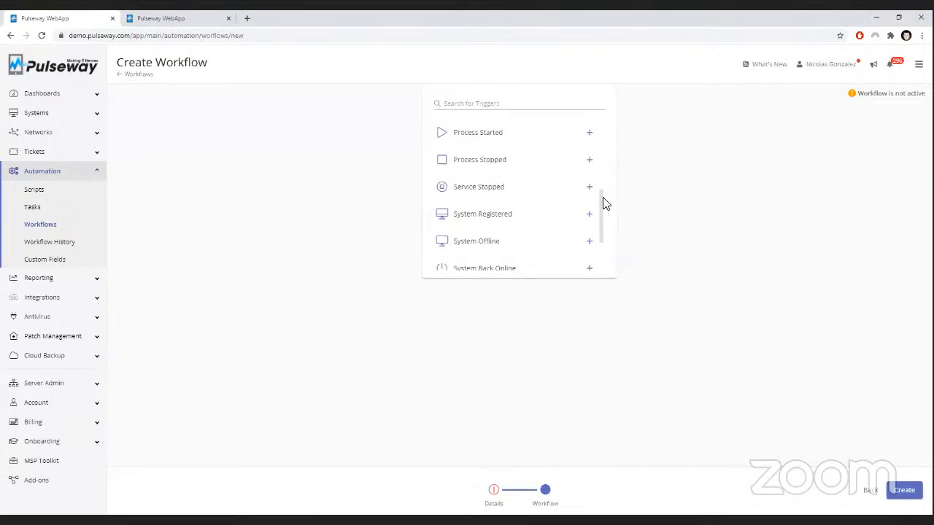
left_click(521, 218)
left_click(519, 175)
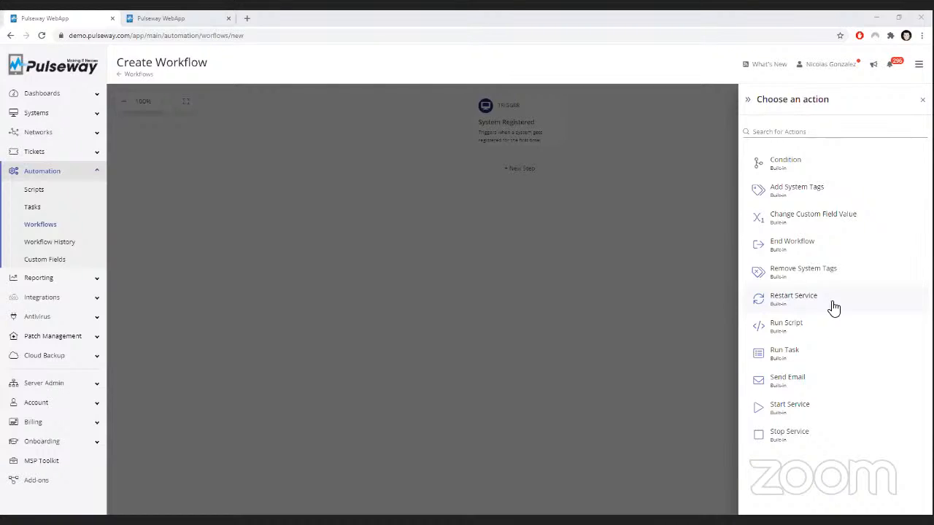
left_click(632, 242)
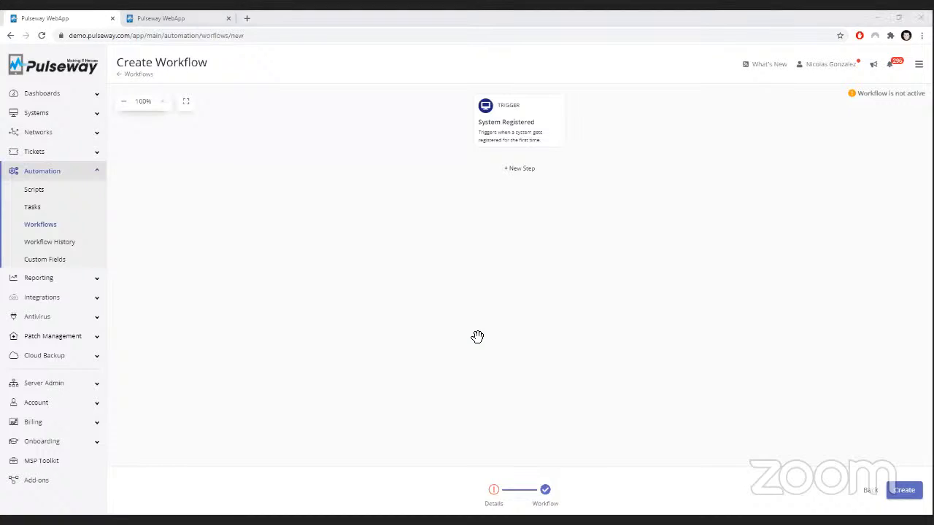